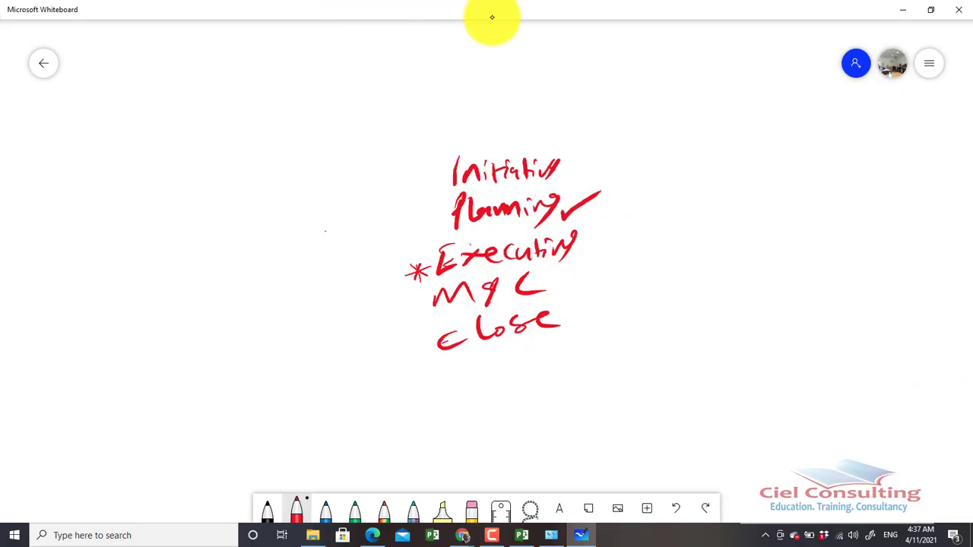
Draw red tick marks after Initiating, Executing, M&C and Close in the handwritten process list
drag(575, 163, 596, 151)
mouse_move(582, 252)
mouse_down()
mouse_move(586, 260)
mouse_move(598, 239)
mouse_up()
drag(552, 279, 568, 269)
drag(571, 324, 592, 317)
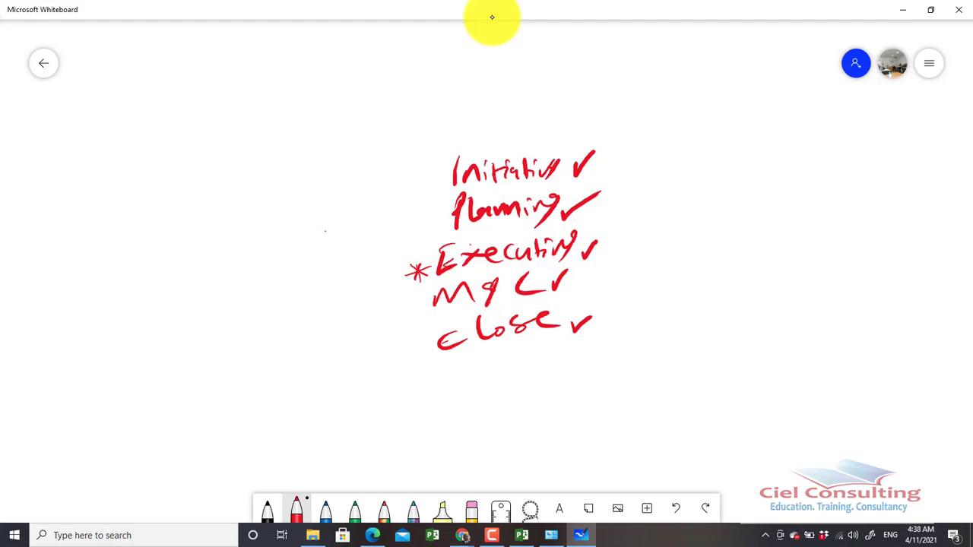
Draw a star before Planning and arrows pointing away from Executing and M&C
mouse_move(431, 208)
mouse_down()
mouse_move(441, 226)
mouse_move(432, 219)
mouse_up()
drag(576, 256, 627, 242)
drag(572, 284, 625, 277)
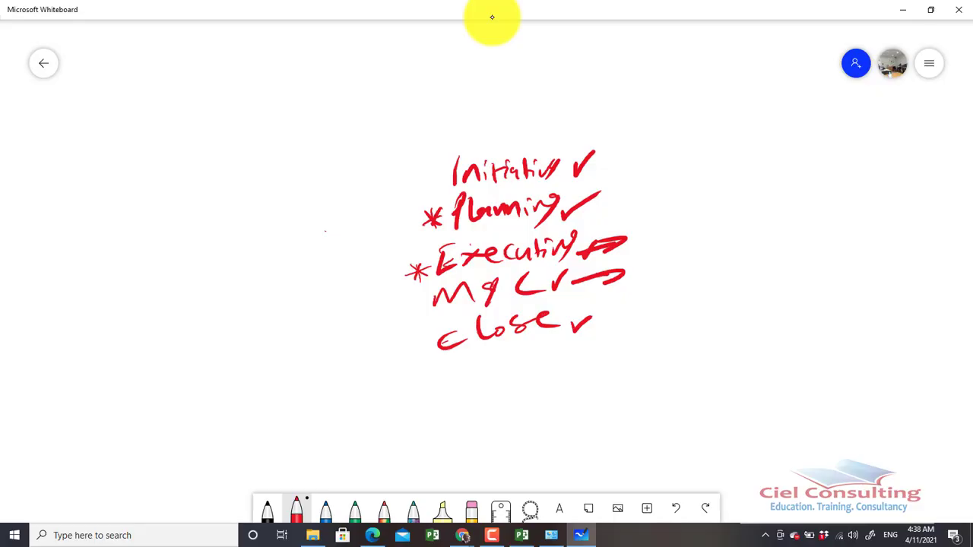
Handwrite "Done/Actuals" beside the Executing arrow and "Track" with underline strokes beside the M&C arrow
mouse_move(681, 224)
mouse_down()
mouse_move(684, 248)
mouse_move(704, 230)
mouse_move(750, 237)
mouse_up()
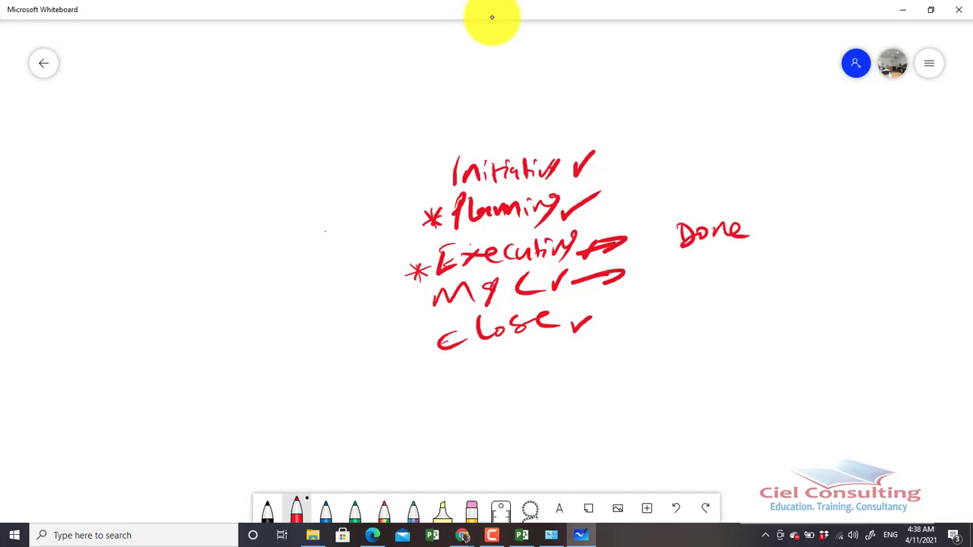
mouse_move(679, 264)
mouse_down()
mouse_move(670, 292)
mouse_move(691, 290)
mouse_up()
mouse_move(674, 282)
mouse_down()
mouse_move(694, 276)
mouse_move(712, 288)
mouse_up()
mouse_move(763, 216)
mouse_down()
mouse_move(751, 246)
mouse_move(779, 216)
mouse_move(788, 238)
mouse_move(799, 233)
mouse_up()
mouse_move(806, 212)
mouse_down()
mouse_move(806, 233)
mouse_move(813, 223)
mouse_up()
drag(810, 221, 848, 223)
drag(860, 210, 850, 225)
mouse_move(677, 268)
mouse_down()
mouse_move(678, 289)
mouse_move(690, 262)
mouse_up()
mouse_move(684, 286)
mouse_down()
mouse_move(696, 272)
mouse_move(733, 280)
mouse_up()
drag(745, 266, 744, 283)
drag(758, 274, 745, 289)
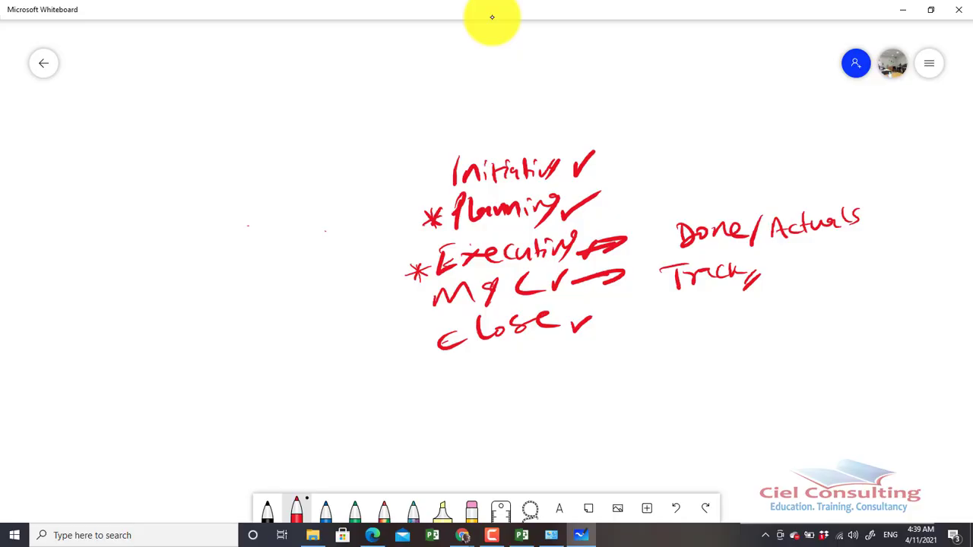
Handwrite the heading "Earned Value management." across the upper board and erase the old process list and stray mark
mouse_move(326, 69)
mouse_down()
mouse_move(336, 95)
mouse_move(345, 64)
mouse_move(374, 87)
mouse_move(389, 76)
mouse_move(507, 73)
mouse_up()
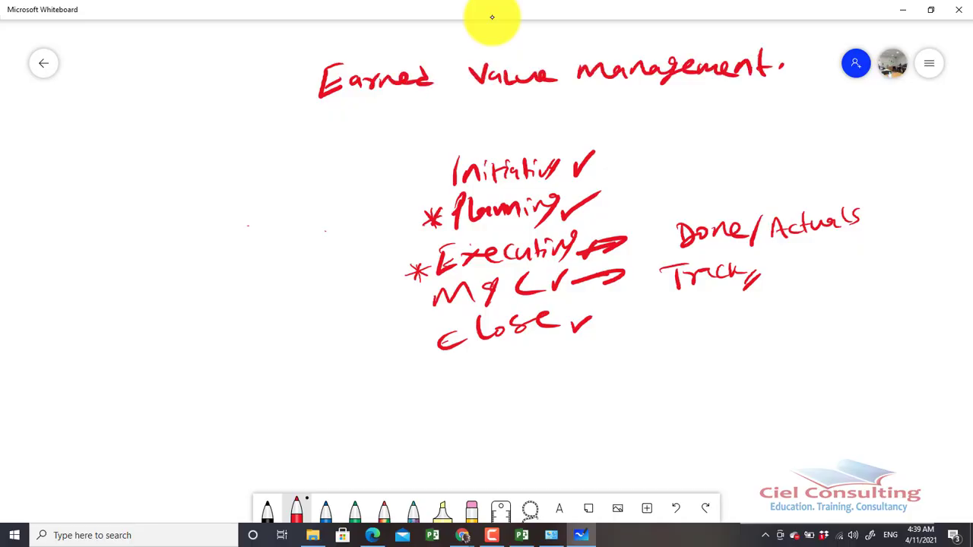
mouse_move(463, 190)
mouse_down()
mouse_move(445, 178)
mouse_move(583, 153)
mouse_move(409, 187)
mouse_move(491, 203)
mouse_move(465, 265)
mouse_move(676, 225)
mouse_move(402, 337)
mouse_move(862, 233)
mouse_move(620, 258)
mouse_up()
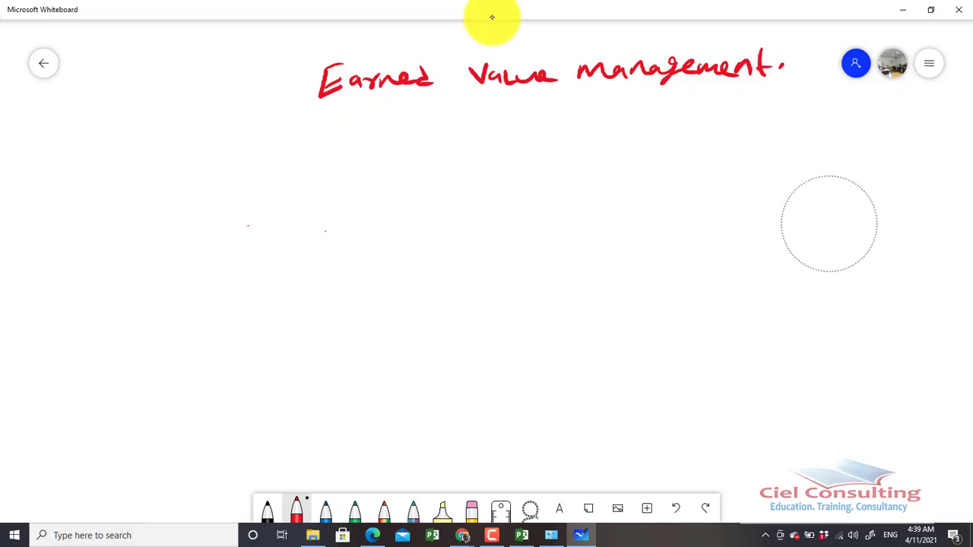
mouse_move(306, 268)
mouse_down()
mouse_move(296, 253)
mouse_move(270, 264)
mouse_move(197, 237)
mouse_move(248, 226)
mouse_up()
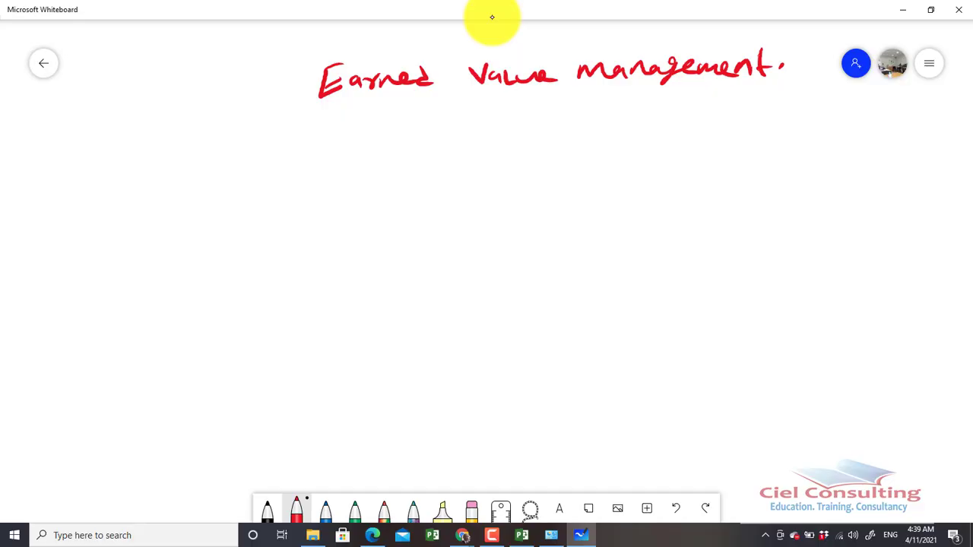
Handwrite the labels PV, EV and AC in a column and add an equals sign after PV
mouse_move(106, 134)
mouse_down()
mouse_move(107, 154)
mouse_move(122, 130)
mouse_move(111, 143)
mouse_up()
mouse_move(127, 129)
mouse_down()
mouse_move(133, 149)
mouse_move(141, 129)
mouse_up()
mouse_move(107, 178)
mouse_down()
mouse_move(118, 196)
mouse_move(118, 175)
mouse_move(137, 174)
mouse_up()
click(126, 181)
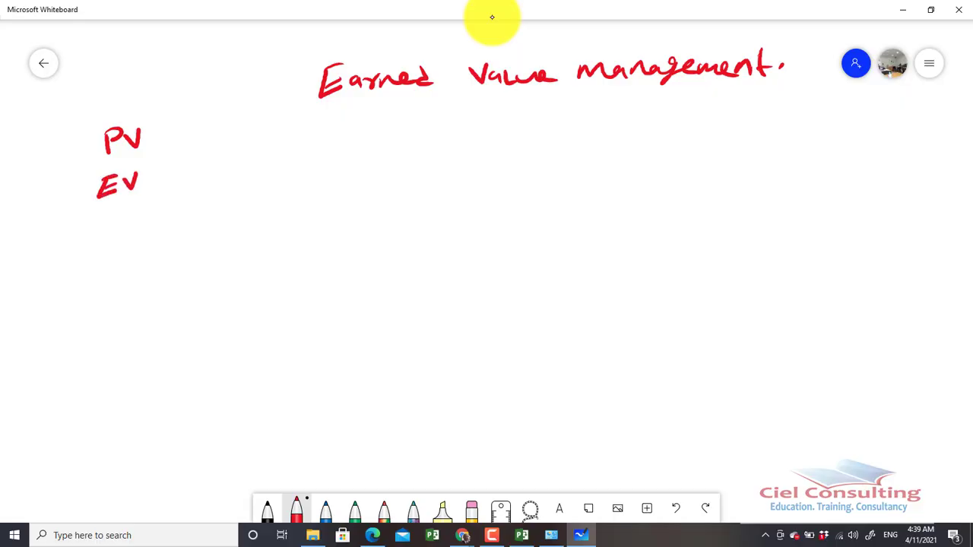
mouse_move(93, 238)
mouse_down()
mouse_move(98, 219)
mouse_move(112, 241)
mouse_move(133, 231)
mouse_up()
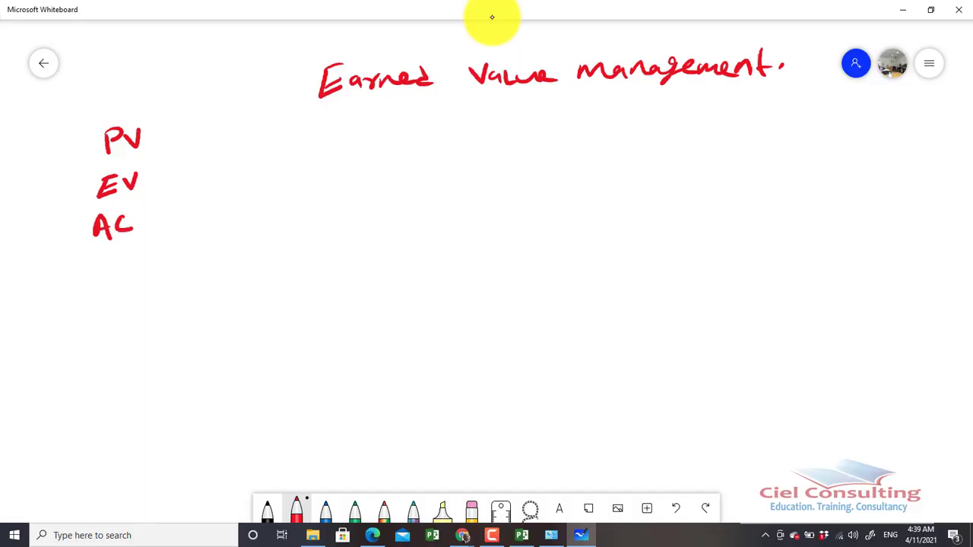
drag(154, 135, 175, 132)
drag(155, 144, 176, 141)
Draw a square below the heading and write 1000 beside each of its four sides
drag(450, 139, 452, 188)
mouse_move(450, 137)
mouse_down()
mouse_move(523, 179)
mouse_move(453, 202)
mouse_move(477, 194)
mouse_up()
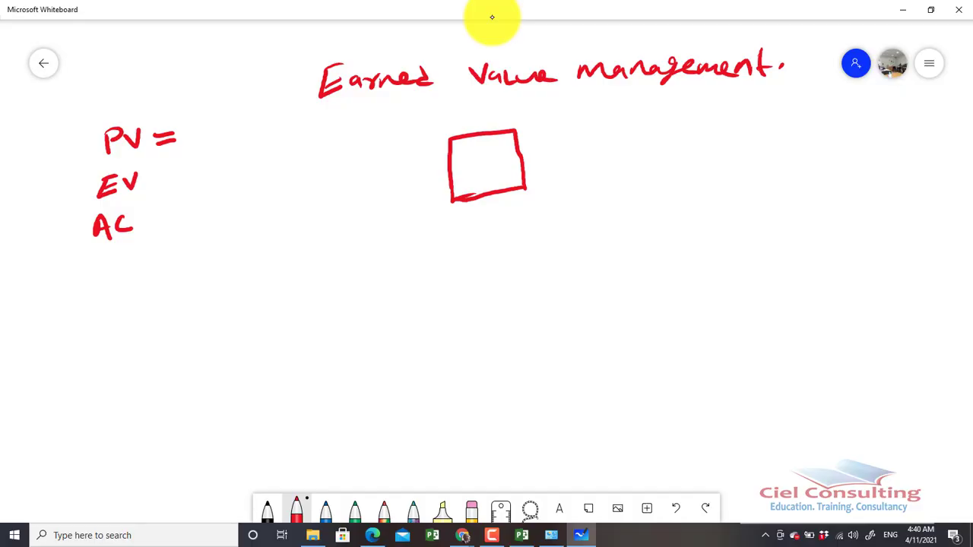
mouse_move(464, 119)
mouse_down()
mouse_move(466, 135)
mouse_move(491, 119)
mouse_up()
drag(500, 118, 498, 115)
mouse_move(529, 150)
mouse_down()
mouse_move(531, 167)
mouse_move(558, 157)
mouse_up()
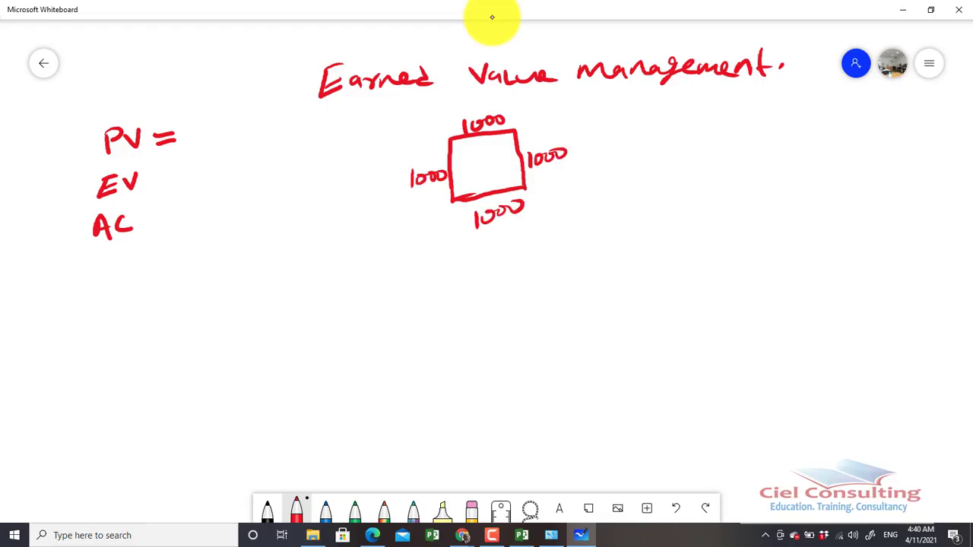
Write "1w" inside the square along each of its four sides
drag(455, 165, 455, 179)
mouse_move(458, 171)
mouse_down()
mouse_move(461, 178)
mouse_move(495, 144)
mouse_up()
drag(509, 158, 510, 169)
drag(513, 161, 521, 158)
drag(483, 178, 485, 188)
drag(488, 181, 501, 178)
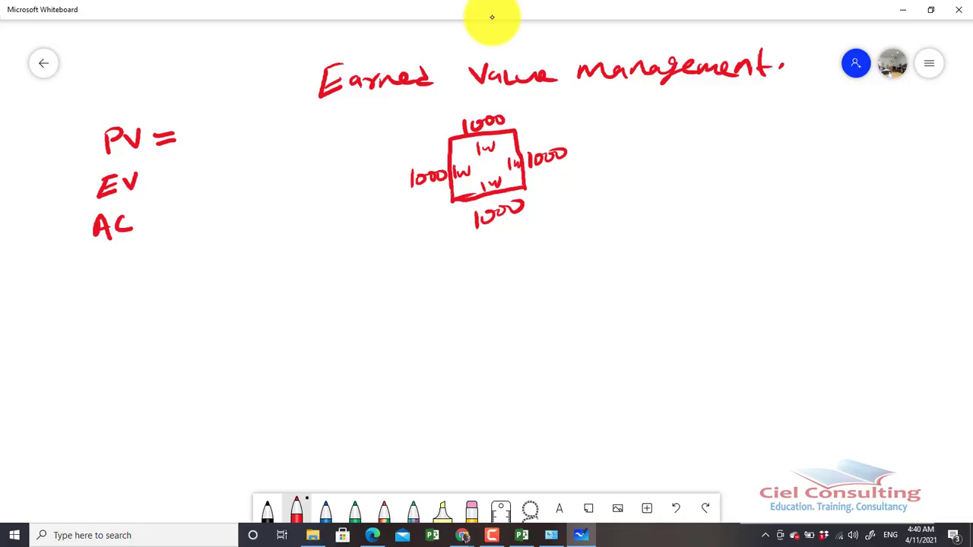
Draw a small tick mark near each of the four 1000 labels around the square
mouse_move(549, 174)
mouse_down()
mouse_move(553, 181)
mouse_move(563, 170)
mouse_up()
drag(511, 109, 518, 106)
drag(403, 208, 408, 204)
mouse_move(530, 211)
mouse_down()
mouse_move(534, 218)
mouse_move(546, 200)
mouse_up()
Write 1000 as the PV value and add equals signs after EV and AC
mouse_move(196, 118)
mouse_down()
mouse_move(195, 146)
mouse_move(208, 126)
mouse_move(243, 121)
mouse_up()
mouse_move(151, 179)
mouse_down()
mouse_move(165, 176)
mouse_move(168, 187)
mouse_up()
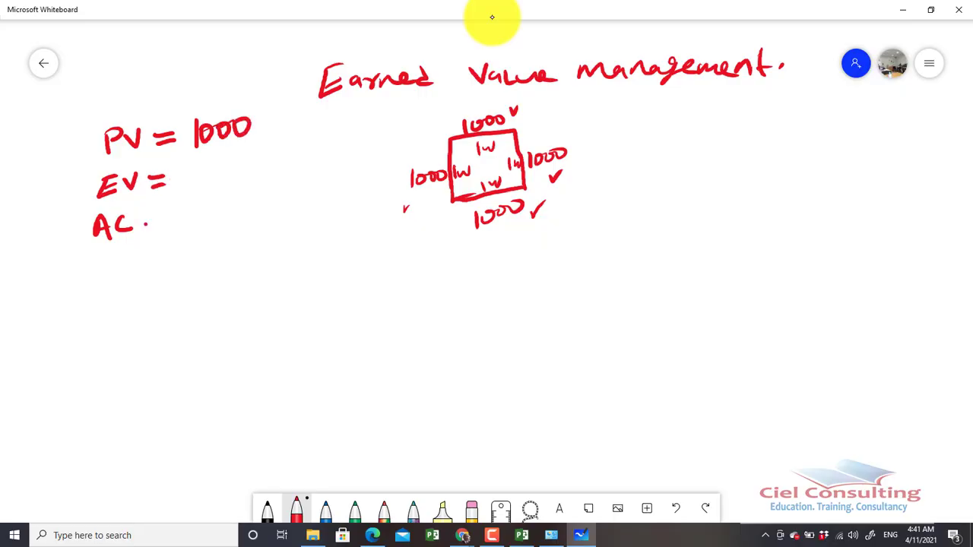
drag(146, 224, 160, 219)
drag(147, 239, 165, 232)
Handwrite "1st week = 50%" beside the square and "= 700" with an underline stroke beneath it
mouse_move(617, 182)
mouse_down()
mouse_move(616, 205)
mouse_move(651, 186)
mouse_move(734, 187)
mouse_up()
drag(736, 183, 789, 178)
mouse_move(769, 191)
mouse_down()
mouse_move(835, 167)
mouse_move(812, 191)
mouse_up()
mouse_move(852, 167)
mouse_down()
mouse_move(840, 187)
mouse_move(854, 164)
mouse_up()
drag(865, 166, 864, 175)
mouse_move(870, 172)
mouse_down()
mouse_move(850, 199)
mouse_move(868, 196)
mouse_up()
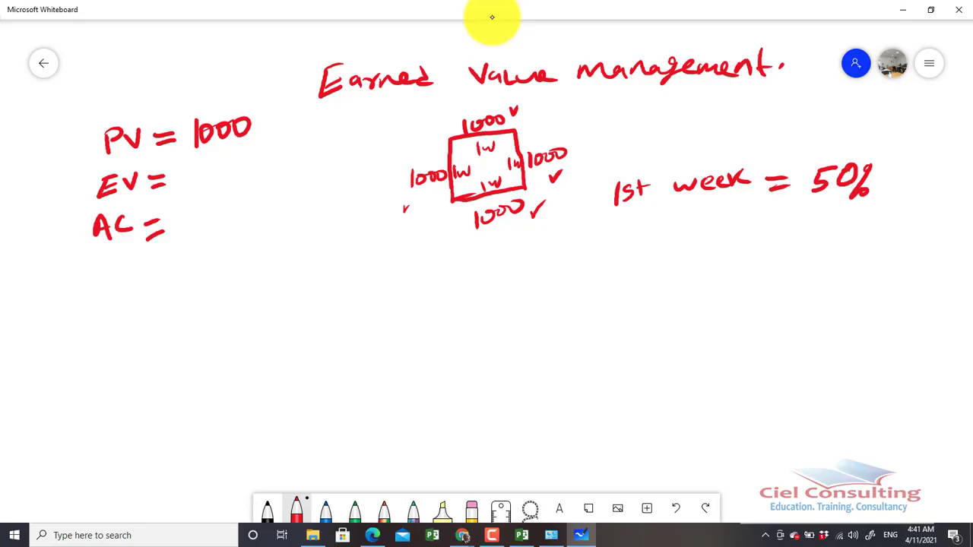
drag(767, 235, 788, 243)
mouse_move(814, 228)
mouse_down()
mouse_move(826, 254)
mouse_move(835, 237)
mouse_move(855, 234)
mouse_move(859, 260)
mouse_up()
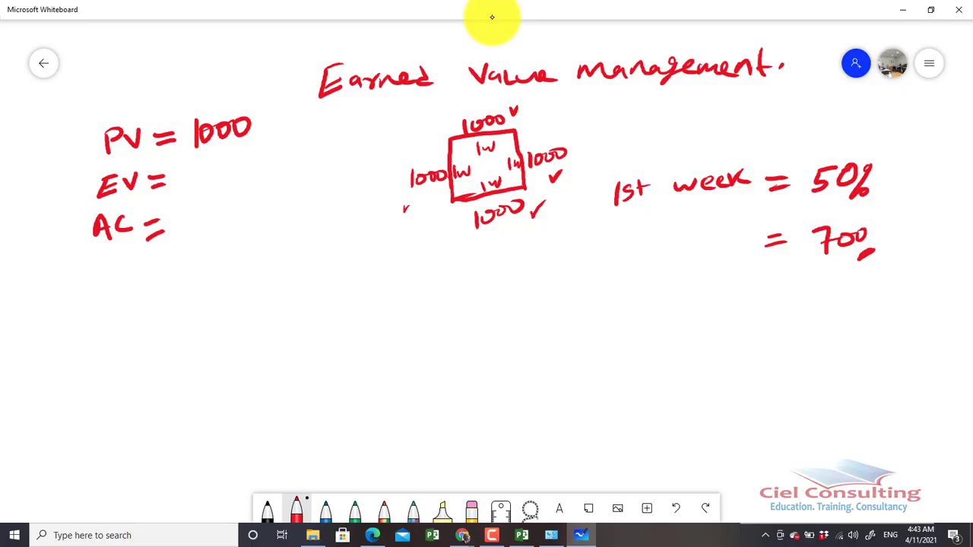
Write "EV = 500" below the first-week figures and enter 500 as the EV value in the label column
mouse_move(702, 308)
mouse_down()
mouse_move(715, 329)
mouse_move(721, 305)
mouse_move(741, 301)
mouse_up()
mouse_move(750, 307)
mouse_down()
mouse_move(765, 304)
mouse_move(767, 315)
mouse_move(802, 298)
mouse_move(785, 321)
mouse_move(815, 316)
mouse_up()
drag(817, 306, 833, 314)
mouse_move(832, 313)
mouse_down()
mouse_move(843, 319)
mouse_move(847, 310)
mouse_up()
drag(823, 327, 847, 311)
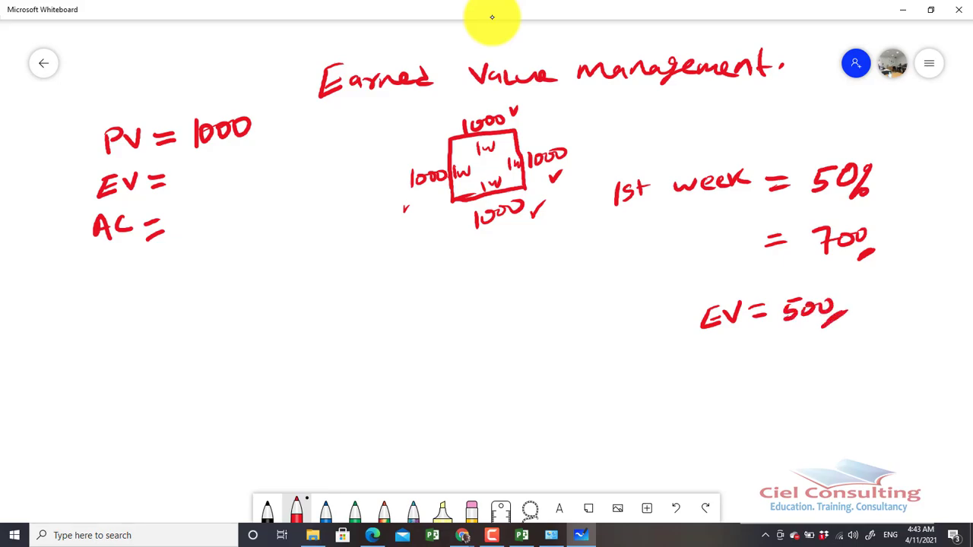
mouse_move(192, 168)
mouse_down()
mouse_move(208, 164)
mouse_move(198, 190)
mouse_move(246, 177)
mouse_move(238, 158)
mouse_up()
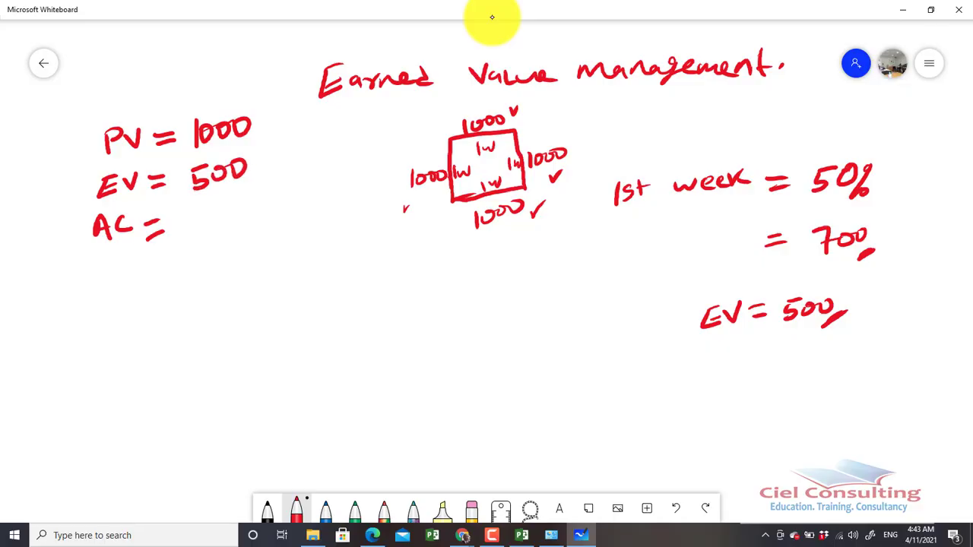
Underline the 700 in the first-week figures and write 700 as the AC value
drag(830, 264, 848, 265)
mouse_move(183, 219)
mouse_down()
mouse_move(191, 242)
mouse_move(236, 227)
mouse_up()
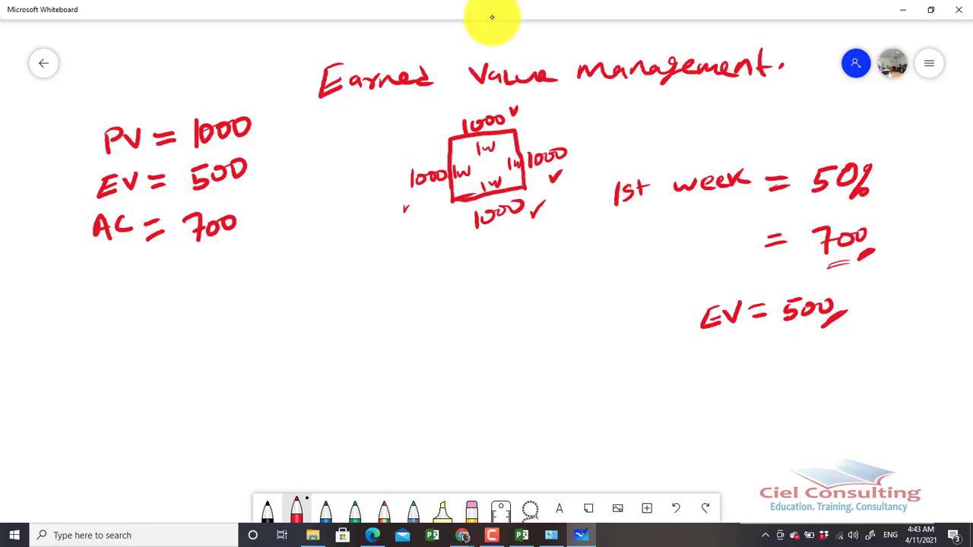
Change the first-week progress to 100% and write 1000 below the EV = 500 note
click(822, 181)
click(831, 167)
drag(807, 176, 807, 188)
drag(826, 173, 806, 190)
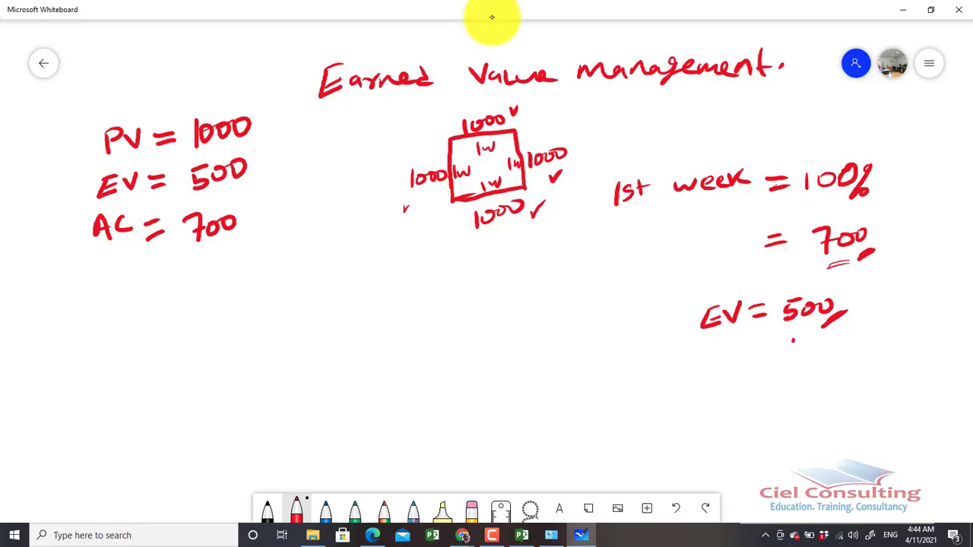
drag(793, 341, 792, 355)
drag(808, 340, 836, 343)
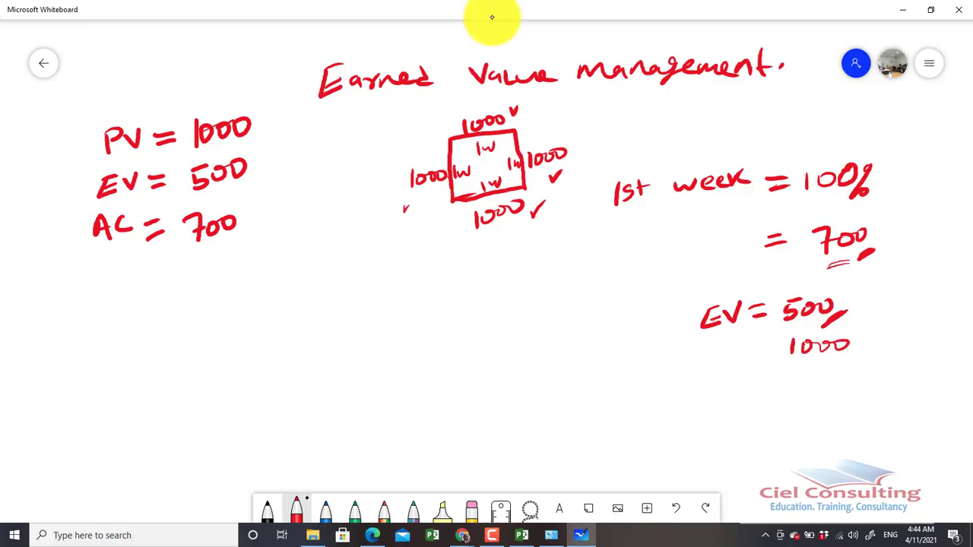
Change the first-week progress to 150% and write 1500 and 800 below the other EV figures
mouse_move(825, 181)
mouse_down()
mouse_move(832, 167)
mouse_move(817, 189)
mouse_up()
mouse_move(787, 374)
mouse_down()
mouse_move(787, 398)
mouse_move(818, 371)
mouse_move(802, 393)
mouse_up()
drag(832, 375, 837, 376)
drag(847, 375, 846, 377)
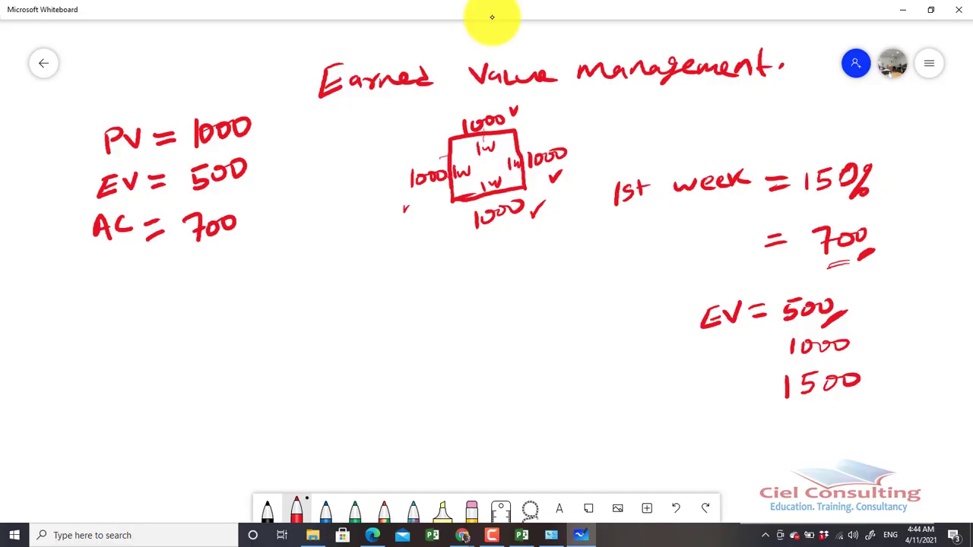
drag(815, 410, 853, 413)
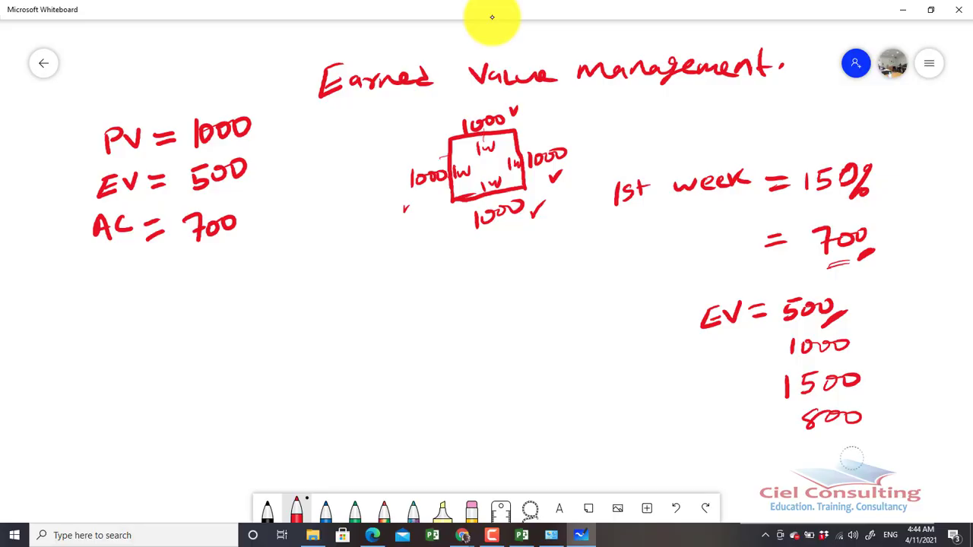
Erase the 800, 1500 and 1000 figures and the underline stroke below the EV = 500 note
drag(789, 437, 806, 416)
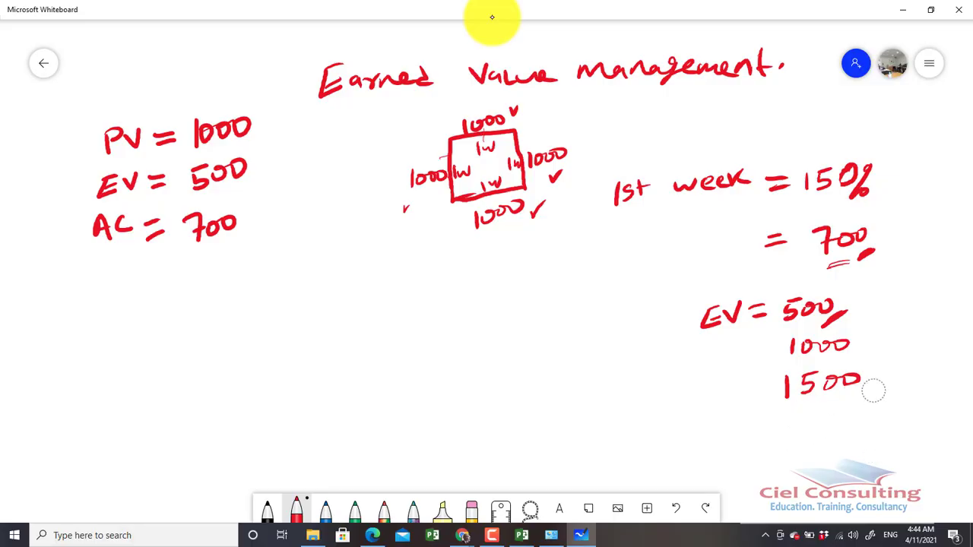
mouse_move(876, 387)
mouse_down()
mouse_move(745, 410)
mouse_move(874, 376)
mouse_move(752, 395)
mouse_up()
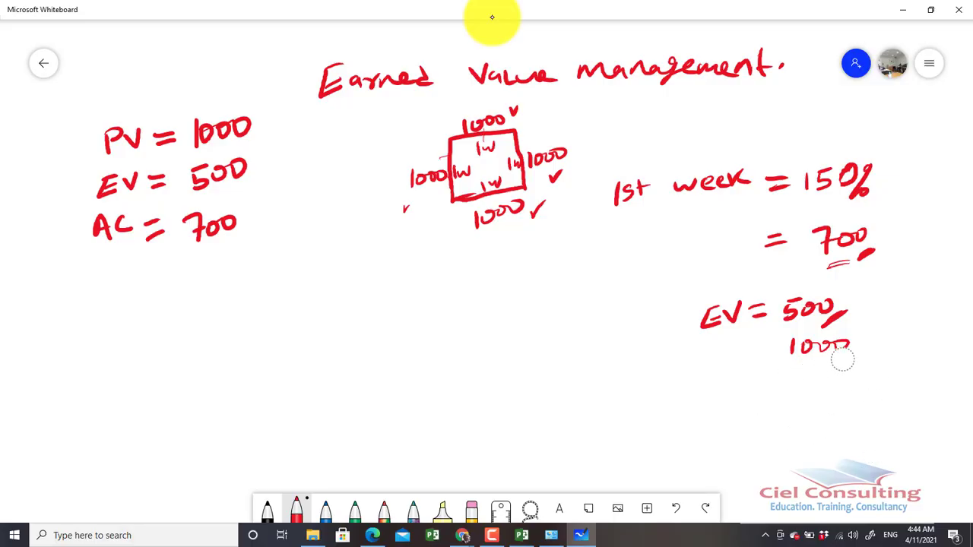
mouse_move(841, 358)
mouse_down()
mouse_move(813, 355)
mouse_move(810, 342)
mouse_move(850, 322)
mouse_up()
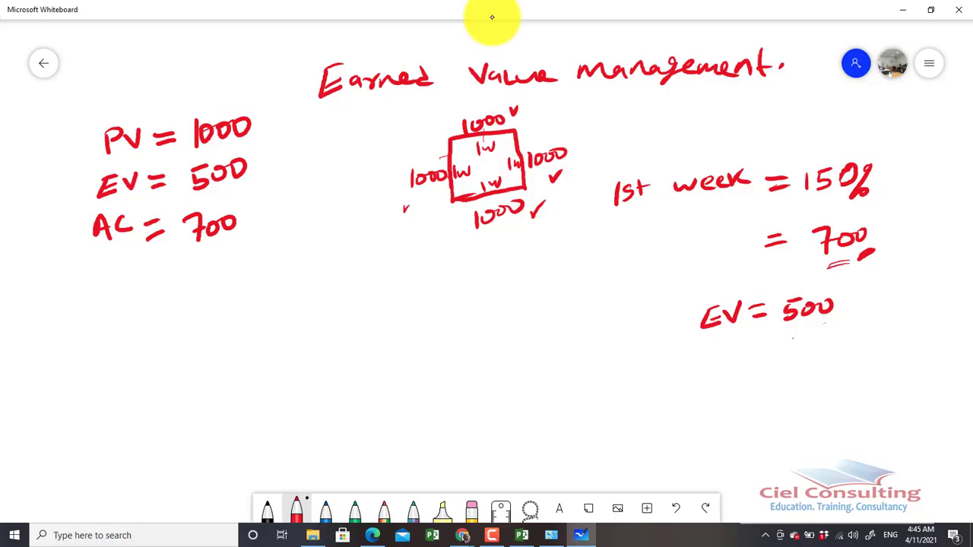
Handwrite the labels CV, SV, CPI and SPI below AC, each followed by an equals sign
mouse_move(100, 271)
mouse_down()
mouse_move(86, 281)
mouse_move(108, 293)
mouse_move(129, 271)
mouse_move(164, 270)
mouse_move(167, 279)
mouse_up()
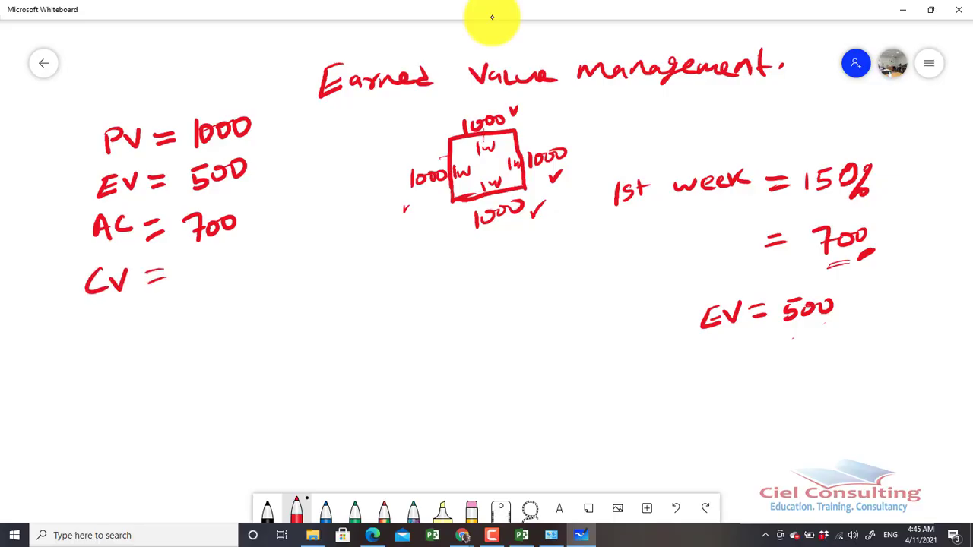
mouse_move(96, 316)
mouse_down()
mouse_move(80, 341)
mouse_move(120, 319)
mouse_up()
mouse_move(88, 369)
mouse_down()
mouse_move(81, 386)
mouse_move(92, 384)
mouse_up()
mouse_move(104, 371)
mouse_down()
mouse_move(105, 386)
mouse_move(107, 376)
mouse_move(122, 386)
mouse_up()
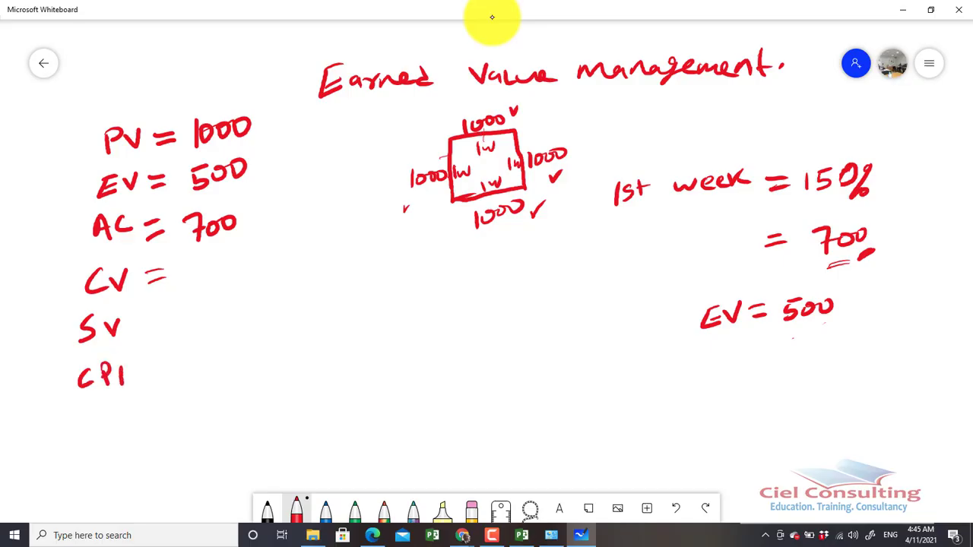
mouse_move(89, 414)
mouse_down()
mouse_move(70, 438)
mouse_move(112, 433)
mouse_up()
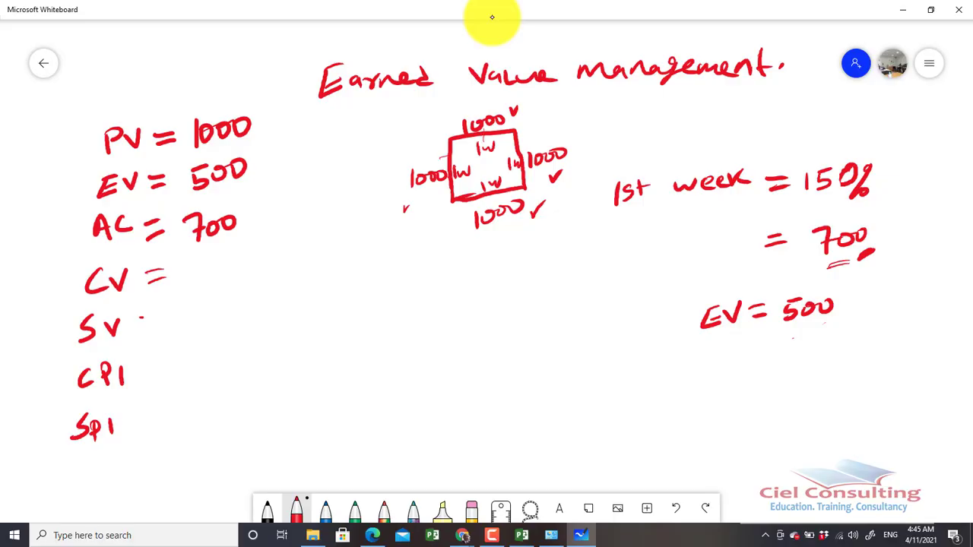
drag(141, 318, 154, 317)
drag(142, 329, 156, 329)
mouse_move(139, 369)
mouse_down()
mouse_move(158, 368)
mouse_move(162, 378)
mouse_up()
mouse_move(129, 424)
mouse_down()
mouse_move(146, 422)
mouse_move(148, 431)
mouse_up()
Write the formula EV-AC for CV and correct the first-week progress to 50%
mouse_move(180, 267)
mouse_down()
mouse_move(197, 282)
mouse_move(197, 263)
mouse_move(219, 262)
mouse_move(257, 286)
mouse_up()
drag(243, 277, 274, 284)
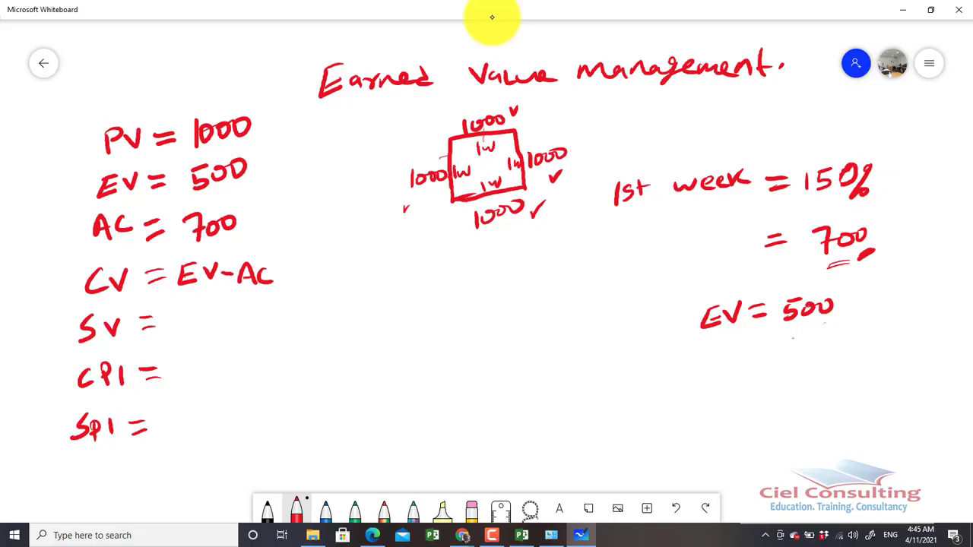
drag(831, 181, 811, 188)
mouse_move(814, 170)
mouse_down()
mouse_move(827, 168)
mouse_move(811, 192)
mouse_up()
Complete the CV line with "= 500-700 = -200" and double-underline the result
drag(303, 270, 318, 270)
drag(301, 278, 319, 279)
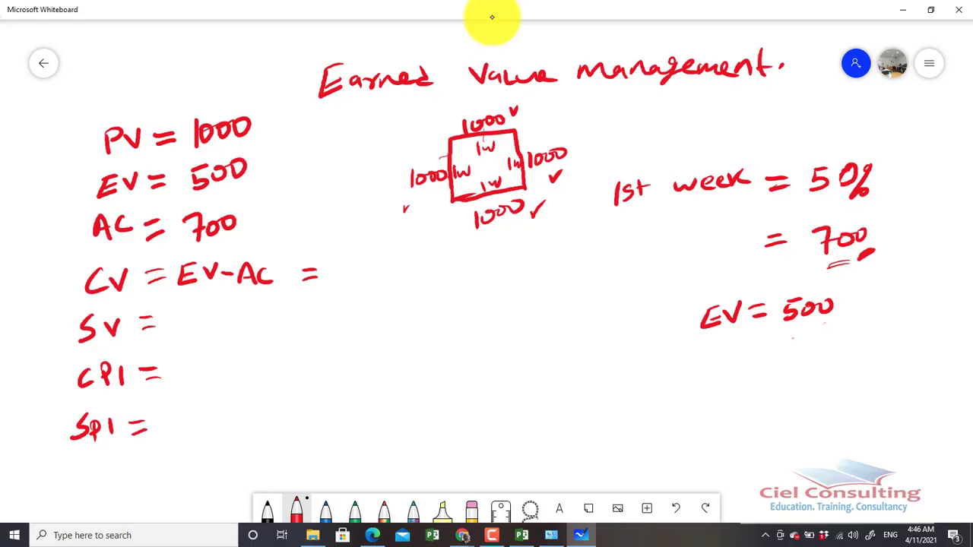
mouse_move(351, 260)
mouse_down()
mouse_move(335, 261)
mouse_move(348, 270)
mouse_move(333, 279)
mouse_up()
mouse_move(360, 264)
mouse_down()
mouse_move(409, 264)
mouse_move(420, 275)
mouse_move(438, 259)
mouse_up()
mouse_move(456, 259)
mouse_down()
mouse_move(566, 264)
mouse_move(597, 253)
mouse_move(574, 272)
mouse_up()
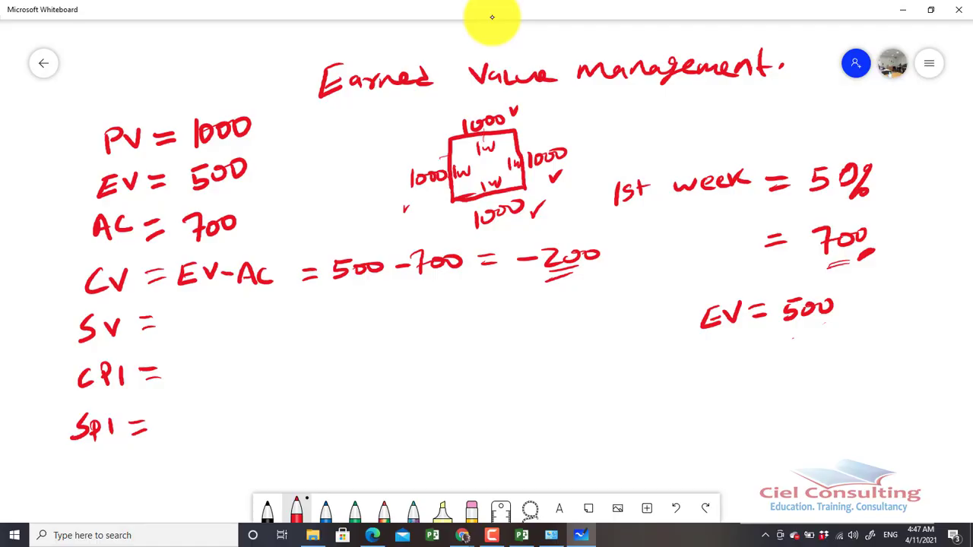
Write the SV calculation as "EV-PV = 500-1000 = -500"
mouse_move(183, 311)
mouse_down()
mouse_move(200, 324)
mouse_move(197, 308)
mouse_up()
drag(200, 310, 212, 307)
mouse_move(216, 313)
mouse_down()
mouse_move(239, 326)
mouse_move(266, 306)
mouse_move(312, 317)
mouse_move(350, 301)
mouse_move(332, 322)
mouse_move(375, 303)
mouse_move(418, 313)
mouse_up()
mouse_move(431, 302)
mouse_down()
mouse_move(426, 312)
mouse_move(437, 307)
mouse_up()
drag(447, 305, 456, 307)
mouse_move(466, 303)
mouse_down()
mouse_move(505, 313)
mouse_move(557, 303)
mouse_move(558, 319)
mouse_move(601, 300)
mouse_up()
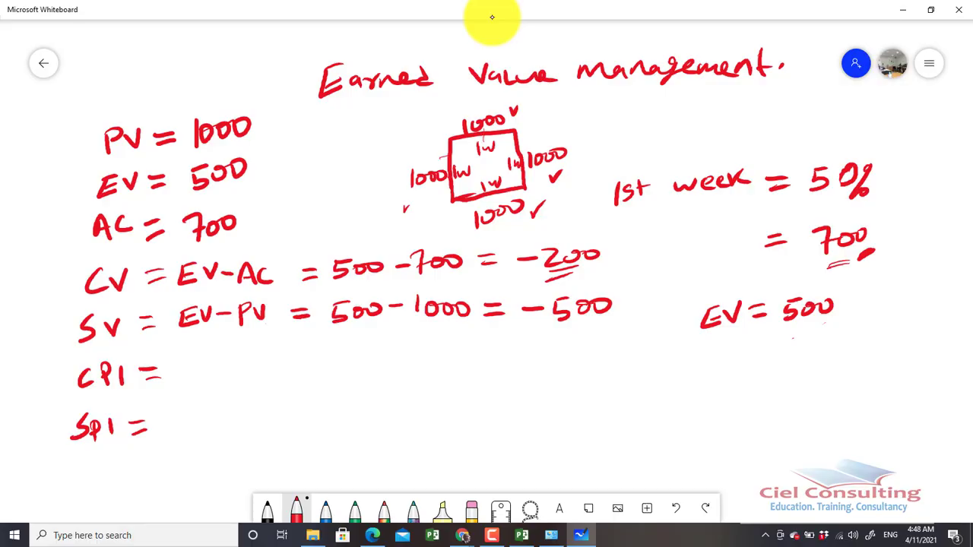
Write the CPI calculation as "EV/AC = 500/700 = 0.714" and double-underline the result
mouse_move(188, 355)
mouse_down()
mouse_move(203, 371)
mouse_move(203, 350)
mouse_move(224, 349)
mouse_move(198, 395)
mouse_move(212, 403)
mouse_move(301, 367)
mouse_move(300, 375)
mouse_up()
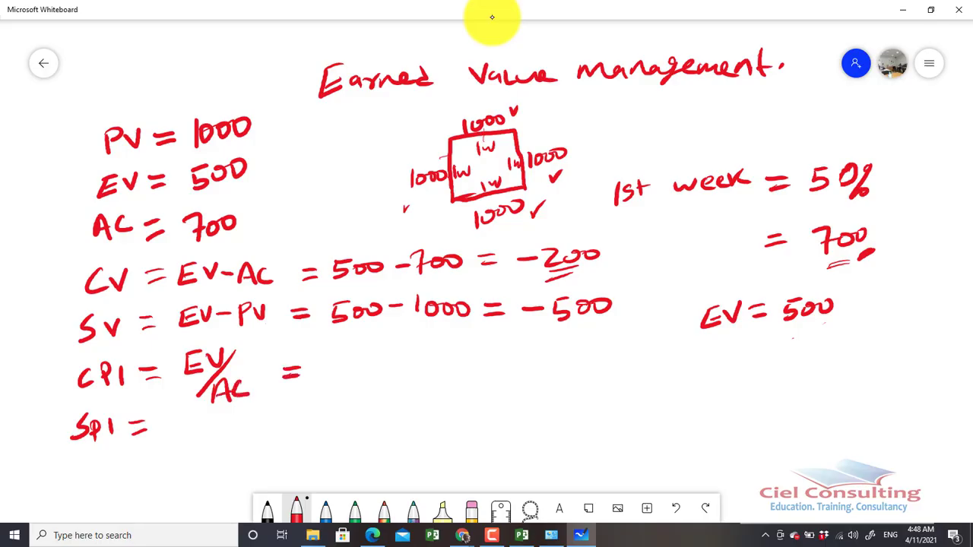
mouse_move(333, 343)
mouse_down()
mouse_move(349, 341)
mouse_move(332, 362)
mouse_move(371, 345)
mouse_move(336, 394)
mouse_move(363, 407)
mouse_move(375, 385)
mouse_move(395, 380)
mouse_up()
drag(438, 354, 457, 353)
drag(438, 363, 515, 360)
mouse_move(519, 344)
mouse_down()
mouse_move(535, 352)
mouse_move(534, 368)
mouse_up()
drag(527, 362, 547, 364)
mouse_move(556, 345)
mouse_down()
mouse_move(556, 365)
mouse_move(575, 363)
mouse_up()
mouse_move(563, 355)
mouse_down()
mouse_move(563, 374)
mouse_move(576, 380)
mouse_up()
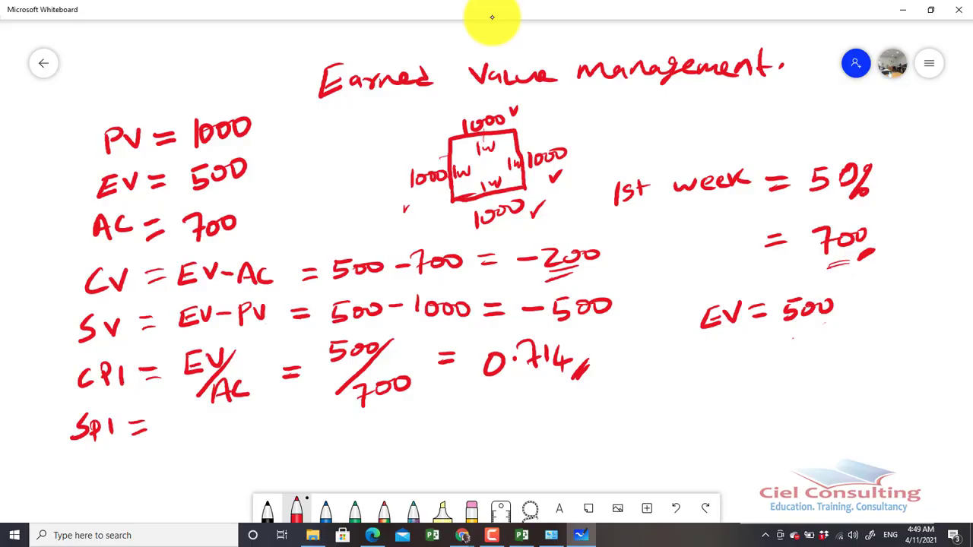
drag(523, 390, 546, 384)
drag(521, 395, 549, 391)
Write the SPI calculation as "EV/PV = 500/1000 = 0.5", underline the result and draw a double line below the SPI label
mouse_move(180, 426)
mouse_down()
mouse_move(178, 443)
mouse_move(200, 441)
mouse_up()
mouse_move(181, 435)
mouse_down()
mouse_move(212, 424)
mouse_move(196, 463)
mouse_move(214, 467)
mouse_move(246, 439)
mouse_move(294, 431)
mouse_move(297, 441)
mouse_move(348, 418)
mouse_move(332, 439)
mouse_move(342, 439)
mouse_up()
mouse_move(357, 425)
mouse_down()
mouse_move(376, 425)
mouse_move(355, 460)
mouse_move(375, 467)
mouse_up()
drag(390, 454, 414, 448)
drag(428, 441, 478, 429)
mouse_move(461, 441)
mouse_down()
mouse_move(520, 441)
mouse_move(538, 422)
mouse_up()
drag(550, 426, 574, 417)
mouse_move(563, 425)
mouse_down()
mouse_move(561, 444)
mouse_move(575, 449)
mouse_up()
drag(598, 442, 580, 456)
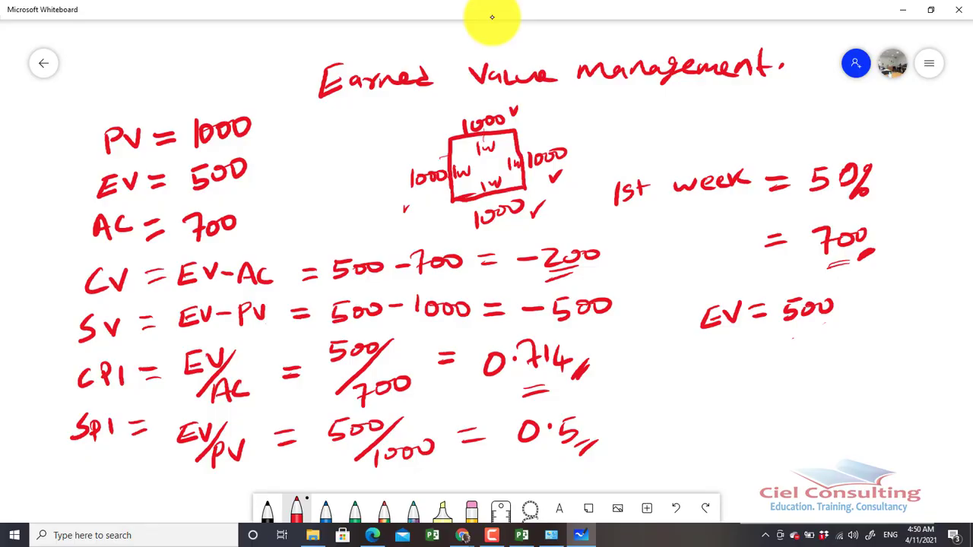
drag(80, 482, 104, 480)
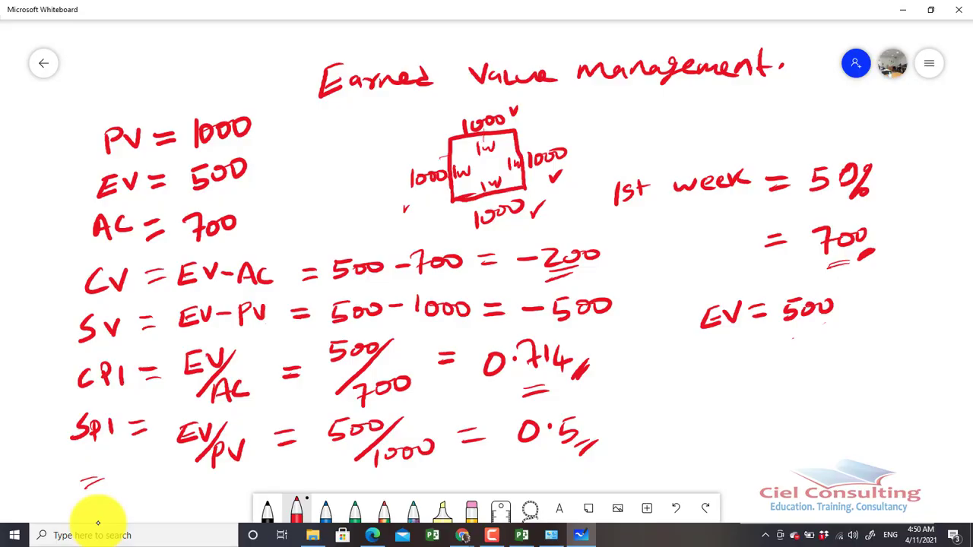
Draw a bracket beside the CV, SV, CPI and SPI lines and tick the PV, EV and AC lines
mouse_move(79, 276)
mouse_down()
mouse_move(64, 339)
mouse_move(78, 423)
mouse_up()
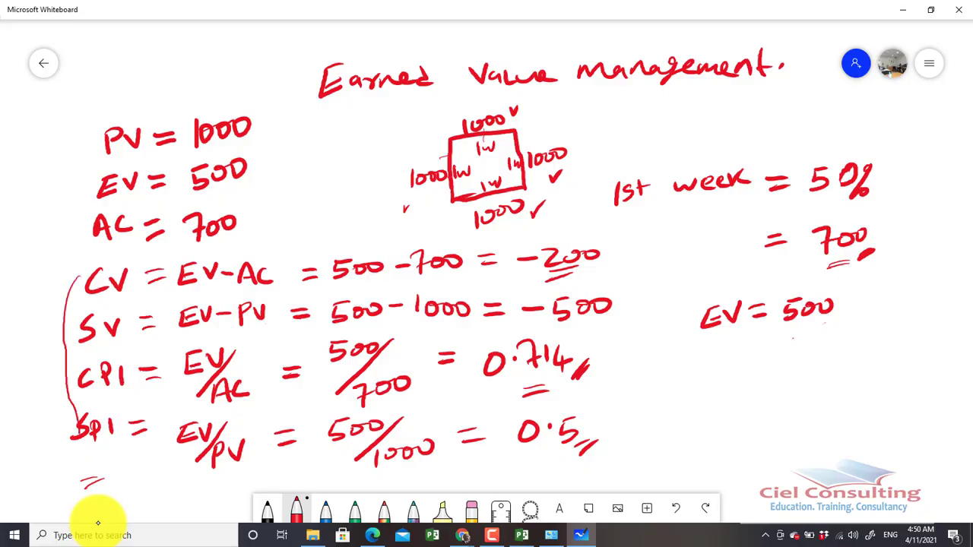
drag(263, 125, 270, 122)
drag(63, 242, 78, 232)
drag(85, 146, 93, 138)
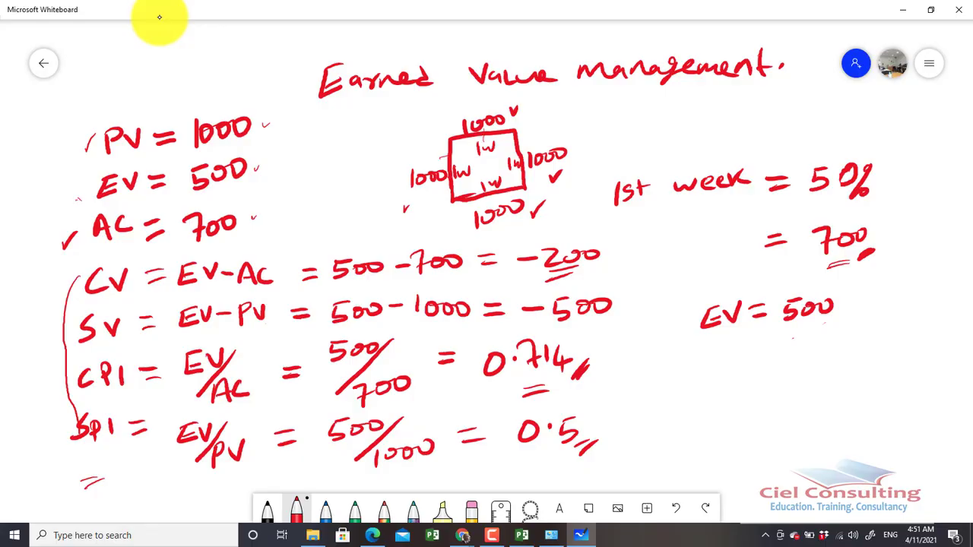
drag(76, 208, 83, 194)
Mark the EV, AC and PV terms in the formulas and tick the CV, SV, CPI and SPI labels
mouse_move(217, 301)
mouse_down()
mouse_move(227, 299)
mouse_move(214, 293)
mouse_up()
drag(187, 346, 204, 338)
drag(242, 330, 254, 326)
drag(181, 404, 186, 396)
drag(31, 286, 43, 284)
drag(40, 344, 51, 337)
drag(55, 390, 64, 379)
drag(56, 434, 62, 418)
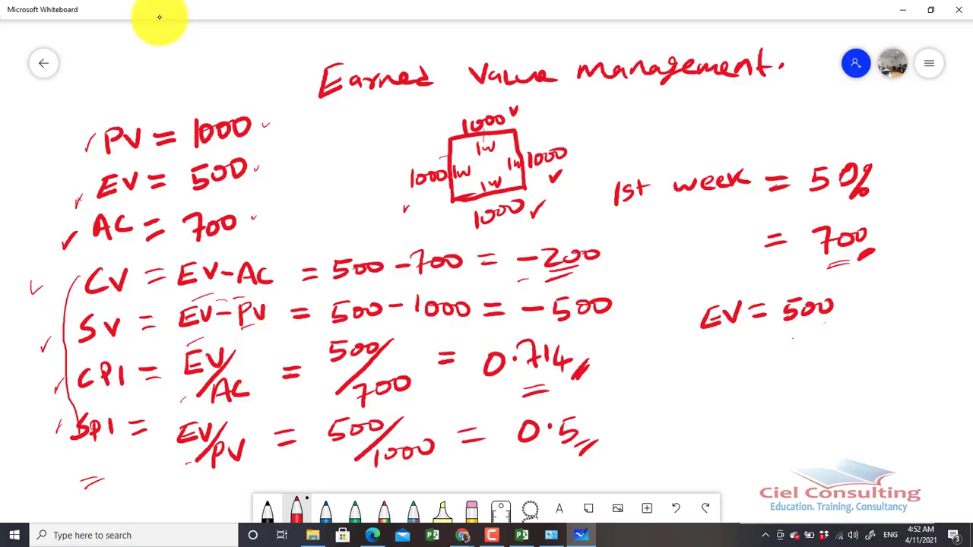
Write "+" beside the CV and SV results and "> 1" beside the CPI result, heading the column "Good"
mouse_move(653, 237)
mouse_down()
mouse_move(651, 264)
mouse_move(665, 247)
mouse_up()
mouse_move(653, 296)
mouse_down()
mouse_move(654, 316)
mouse_move(666, 304)
mouse_up()
mouse_move(619, 354)
mouse_down()
mouse_move(628, 349)
mouse_move(637, 376)
mouse_up()
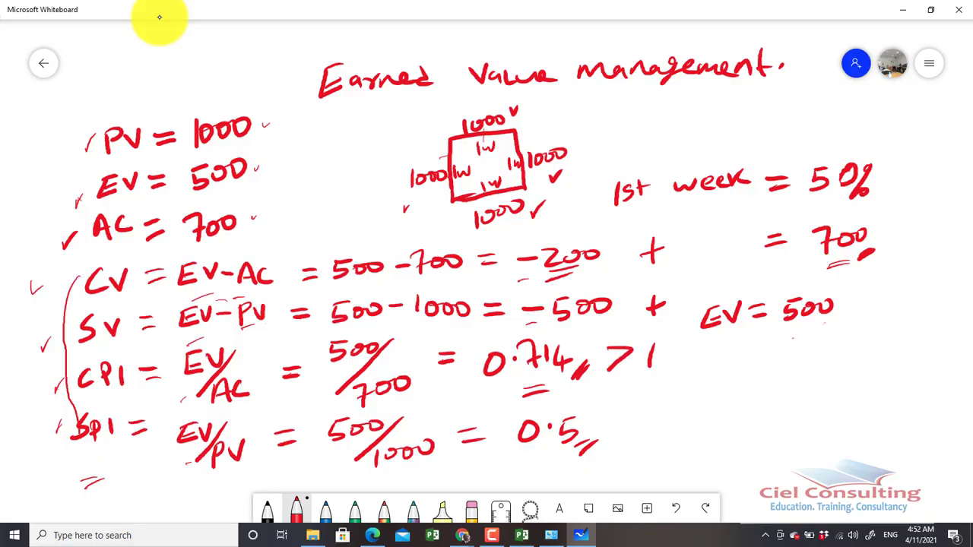
drag(651, 207, 696, 217)
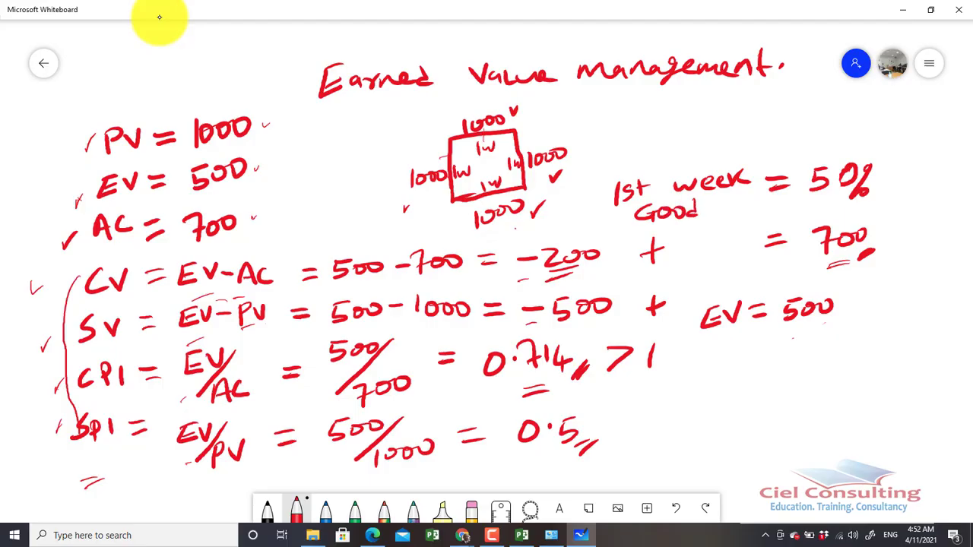
Label the calculated results "Bad" above -200, underline 0.5 and write "> 1" beside the SPI result
mouse_move(514, 241)
mouse_down()
mouse_move(531, 220)
mouse_move(544, 234)
mouse_move(566, 224)
mouse_move(543, 224)
mouse_up()
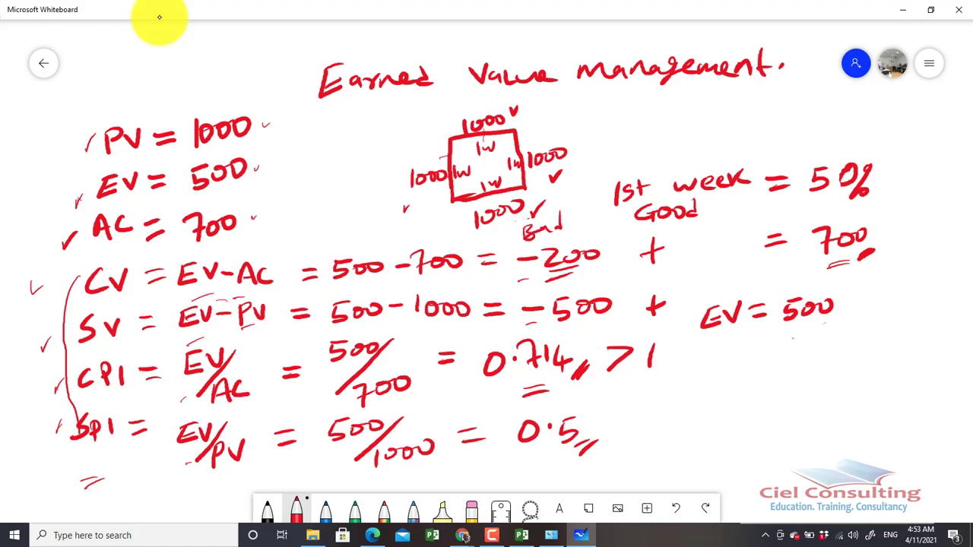
drag(556, 231, 564, 233)
drag(526, 455, 558, 452)
drag(627, 428, 624, 447)
drag(669, 412, 668, 437)
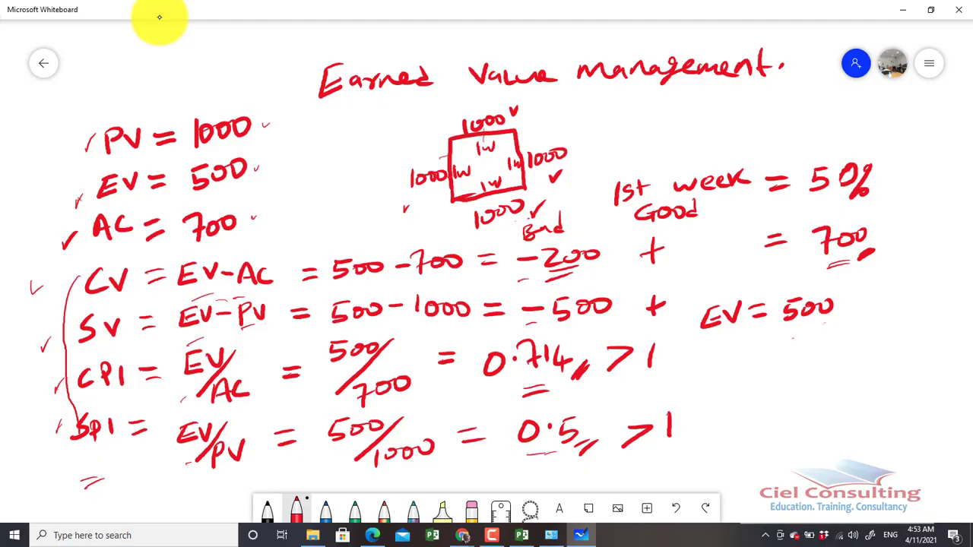
Write the heading "Forcast" below the SPI line and double-underline it
key(Tab)
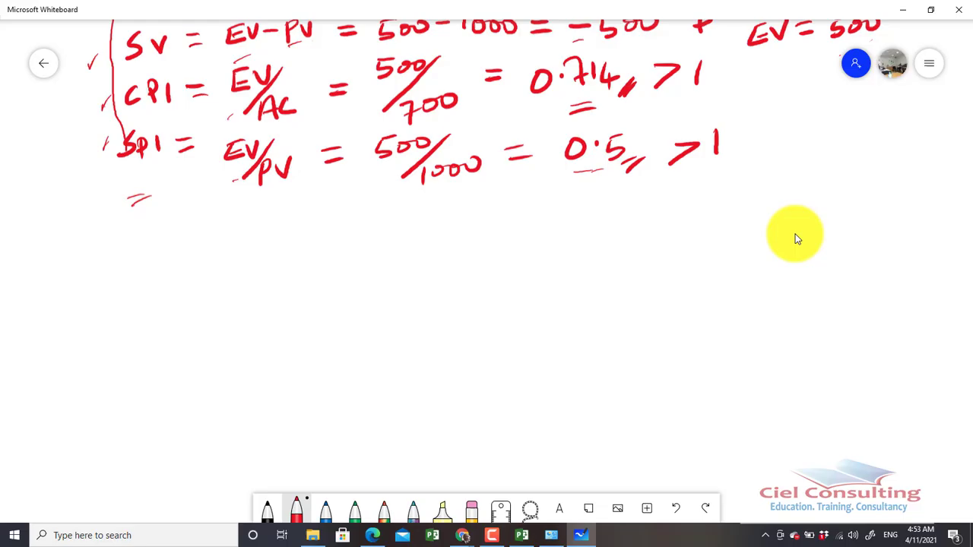
mouse_move(64, 240)
mouse_down()
mouse_move(64, 269)
mouse_move(72, 237)
mouse_up()
drag(52, 259, 63, 255)
mouse_move(75, 247)
mouse_down()
mouse_move(97, 245)
mouse_move(105, 259)
mouse_up()
drag(123, 250, 116, 260)
drag(135, 247, 129, 258)
drag(142, 239, 143, 257)
mouse_move(136, 248)
mouse_down()
mouse_move(147, 246)
mouse_move(148, 264)
mouse_up()
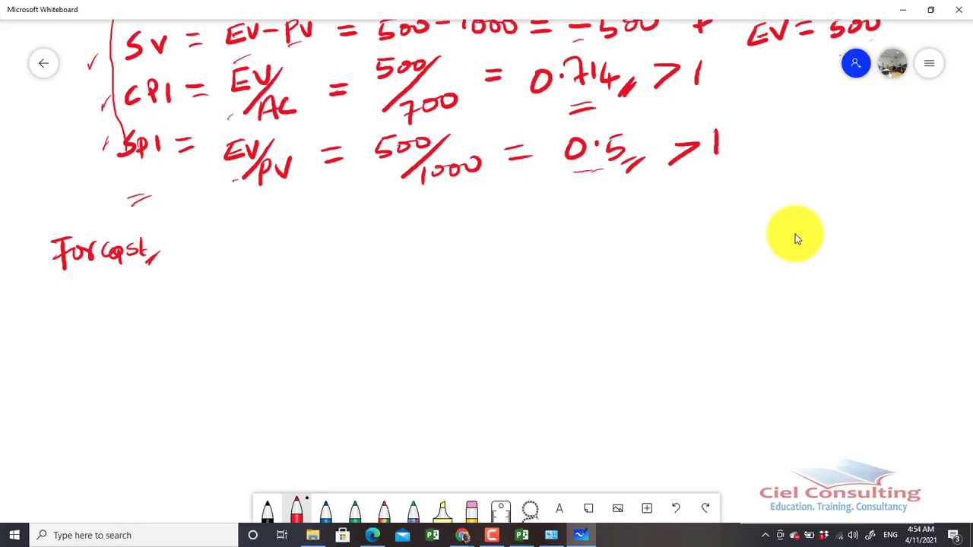
drag(63, 281, 85, 275)
drag(70, 284, 96, 278)
Write the labels EAC, ETC and VAC on separate lines below the forecast heading
mouse_move(111, 296)
mouse_down()
mouse_move(109, 318)
mouse_move(122, 317)
mouse_up()
mouse_move(112, 307)
mouse_down()
mouse_move(122, 295)
mouse_move(141, 318)
mouse_move(162, 314)
mouse_up()
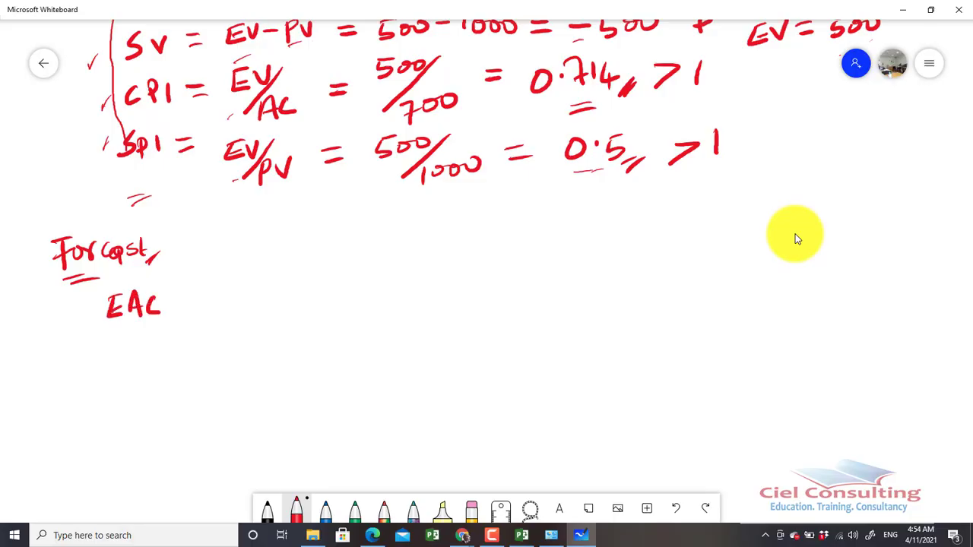
drag(103, 362, 94, 383)
mouse_move(95, 383)
mouse_down()
mouse_move(115, 381)
mouse_move(114, 371)
mouse_up()
mouse_move(104, 362)
mouse_down()
mouse_move(121, 358)
mouse_move(129, 377)
mouse_move(140, 357)
mouse_move(160, 371)
mouse_up()
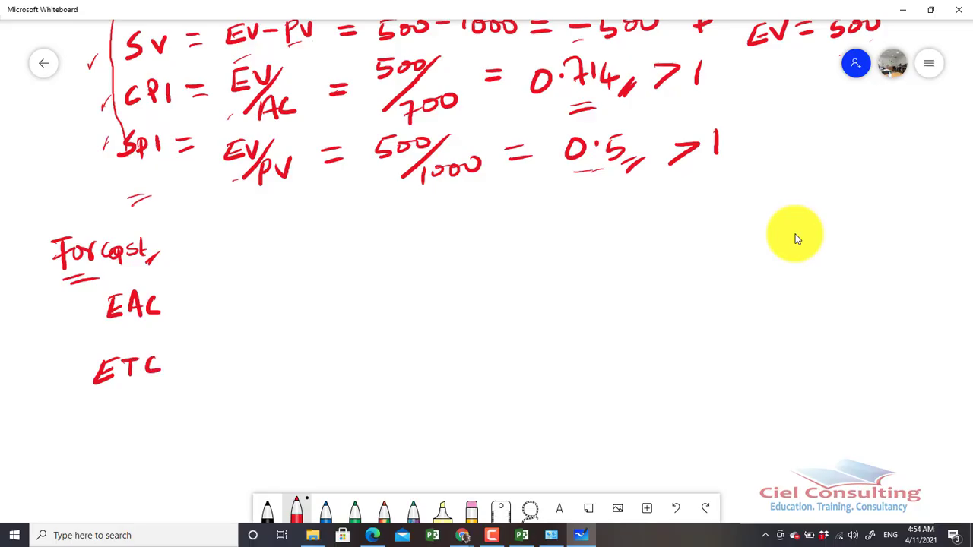
mouse_move(97, 423)
mouse_down()
mouse_move(117, 421)
mouse_move(117, 443)
mouse_move(140, 443)
mouse_up()
drag(122, 434, 161, 441)
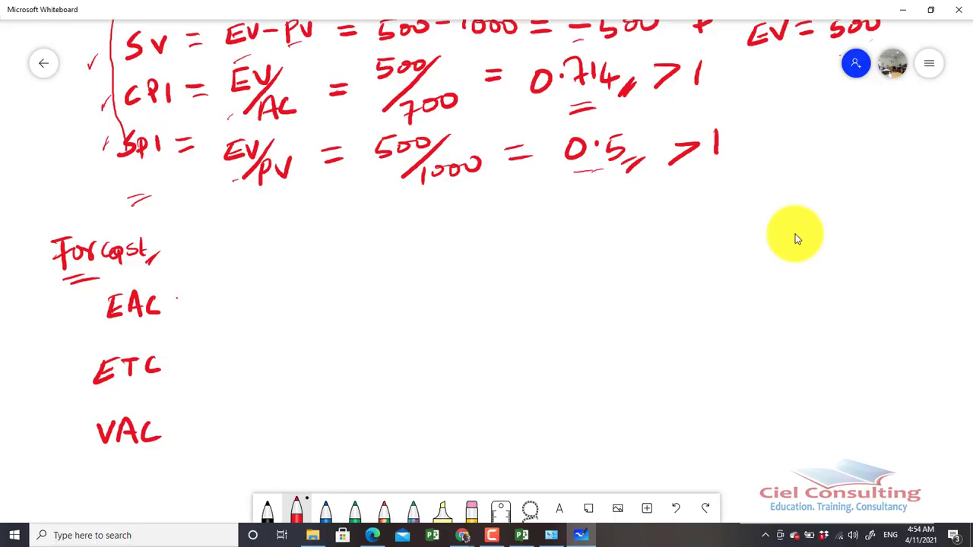
Write the EAC formula as "= BAC/CPI" in fraction form
drag(177, 299, 194, 298)
drag(179, 309, 198, 309)
drag(234, 277, 236, 297)
mouse_move(261, 272)
mouse_down()
mouse_move(256, 294)
mouse_move(271, 294)
mouse_up()
drag(258, 286, 296, 293)
mouse_move(226, 307)
mouse_down()
mouse_move(307, 293)
mouse_move(256, 325)
mouse_up()
mouse_move(267, 313)
mouse_down()
mouse_move(268, 324)
mouse_move(285, 324)
mouse_up()
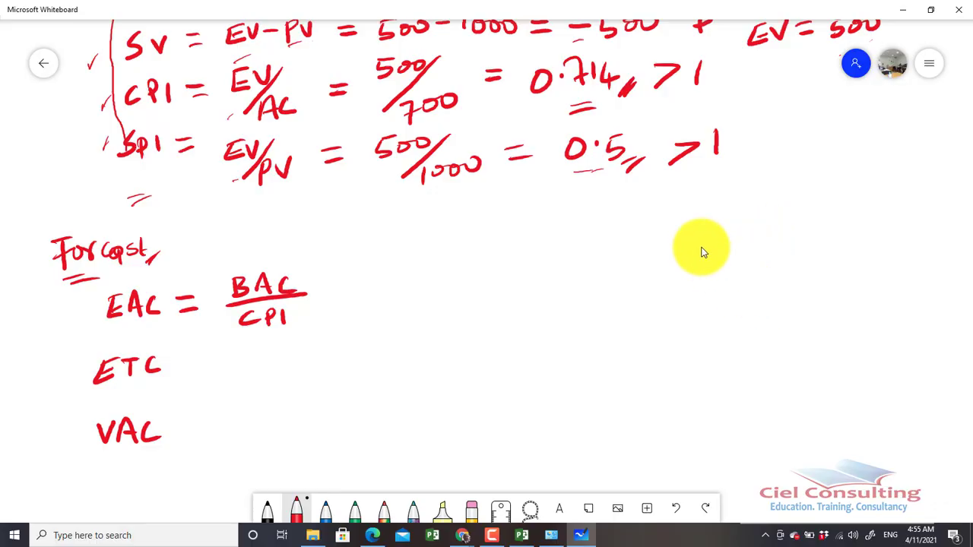
Write the project's total budget "= 4,000" beside the four-sided square and underline it
drag(688, 225, 782, 374)
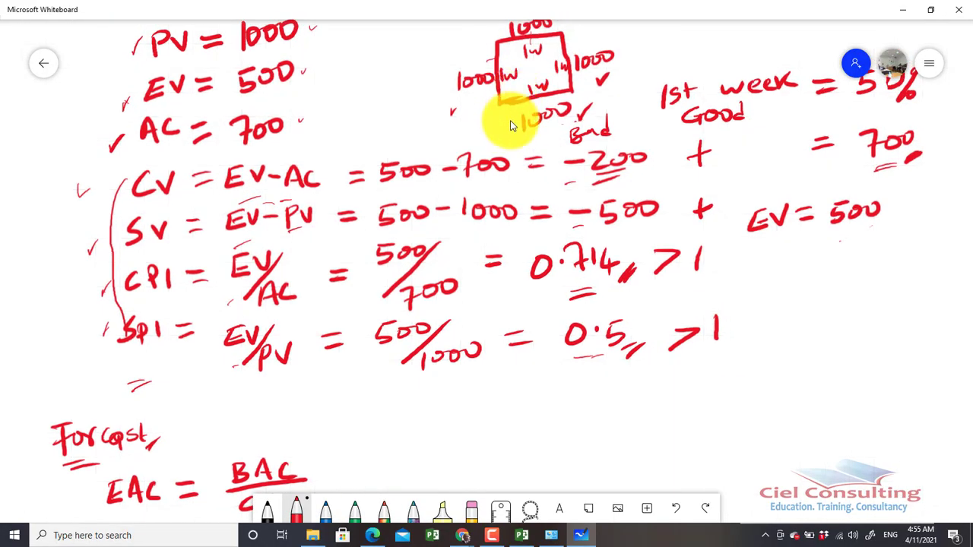
drag(791, 350, 771, 364)
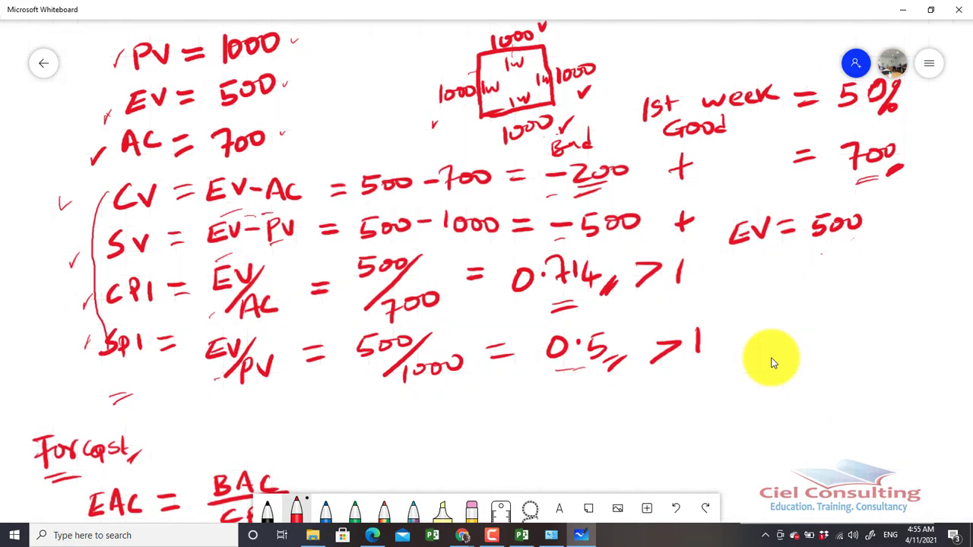
mouse_move(637, 52)
mouse_down()
mouse_move(660, 47)
mouse_move(661, 58)
mouse_up()
mouse_move(680, 35)
mouse_down()
mouse_move(681, 49)
mouse_move(698, 37)
mouse_up()
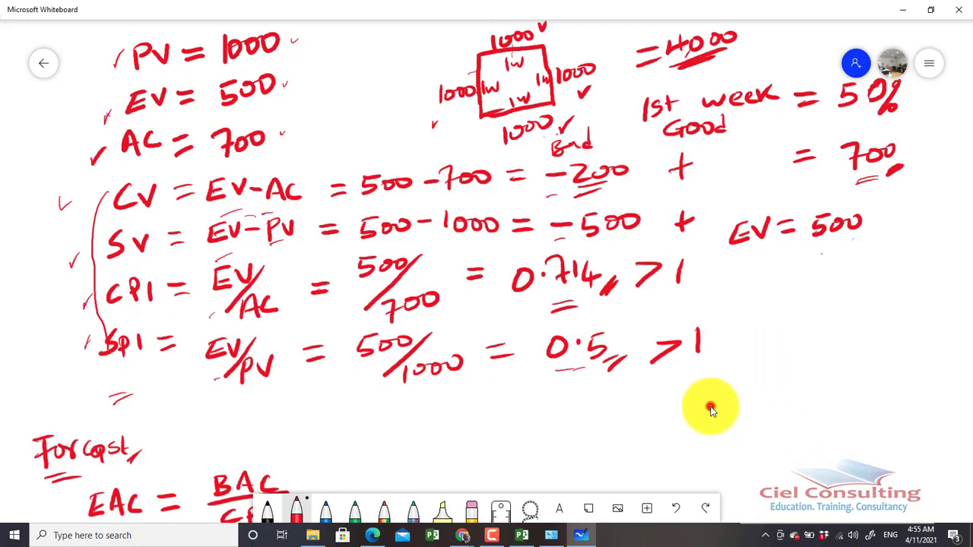
Substitute the values into the EAC formula as "= 4,000/0.714 =" and tick the CPI line
drag(707, 406, 761, 213)
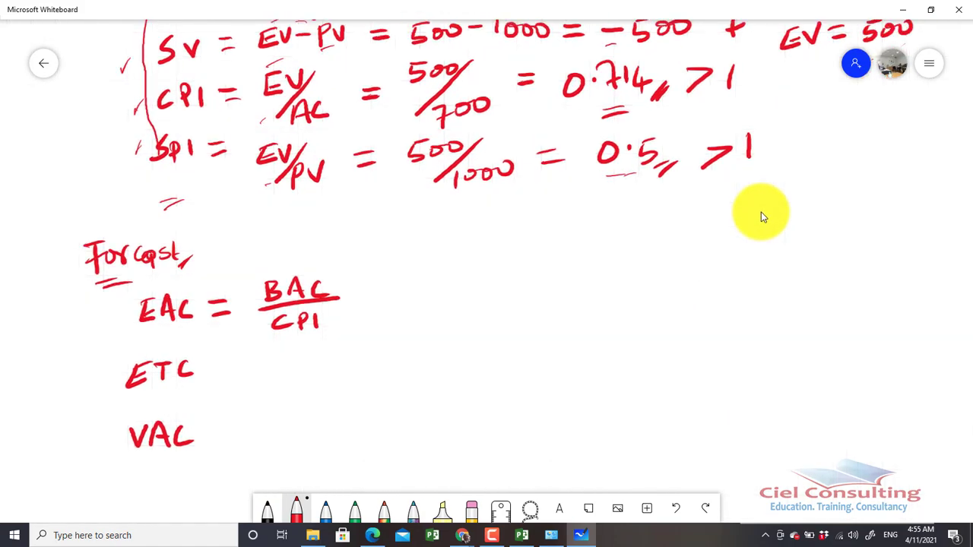
drag(374, 294, 389, 294)
drag(371, 305, 389, 300)
mouse_move(416, 259)
mouse_down()
mouse_move(418, 277)
mouse_move(425, 258)
mouse_move(492, 255)
mouse_up()
drag(404, 290, 515, 272)
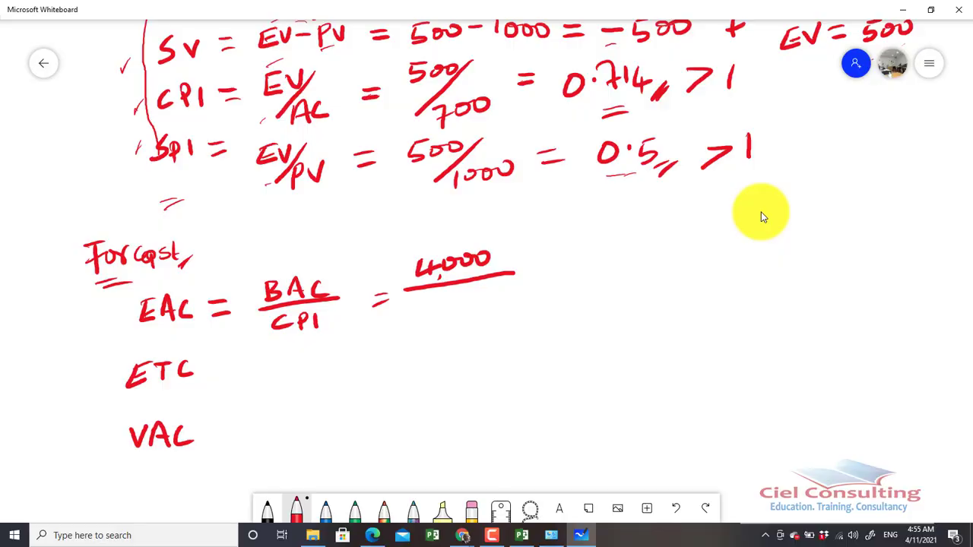
mouse_move(96, 120)
mouse_down()
mouse_move(98, 131)
mouse_move(145, 105)
mouse_up()
mouse_move(432, 294)
mouse_down()
mouse_move(460, 318)
mouse_move(472, 309)
mouse_up()
mouse_move(483, 295)
mouse_down()
mouse_move(484, 308)
mouse_move(499, 307)
mouse_up()
drag(492, 299, 494, 313)
drag(537, 277, 554, 276)
drag(538, 288, 561, 287)
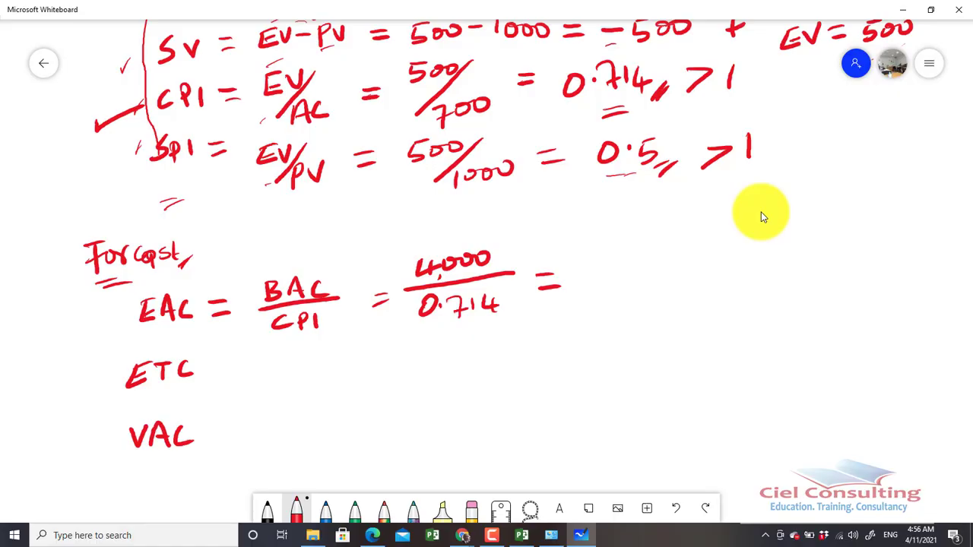
Write the EAC result as "5,602.24" and double-underline it
mouse_move(606, 259)
mouse_down()
mouse_move(624, 256)
mouse_move(599, 289)
mouse_up()
drag(640, 257, 637, 282)
mouse_move(651, 265)
mouse_down()
mouse_move(655, 279)
mouse_move(708, 266)
mouse_up()
drag(716, 255, 739, 264)
mouse_move(745, 251)
mouse_down()
mouse_move(740, 265)
mouse_move(758, 263)
mouse_up()
drag(750, 251, 749, 273)
mouse_move(625, 286)
mouse_down()
mouse_move(620, 296)
mouse_move(716, 283)
mouse_up()
drag(616, 313, 712, 287)
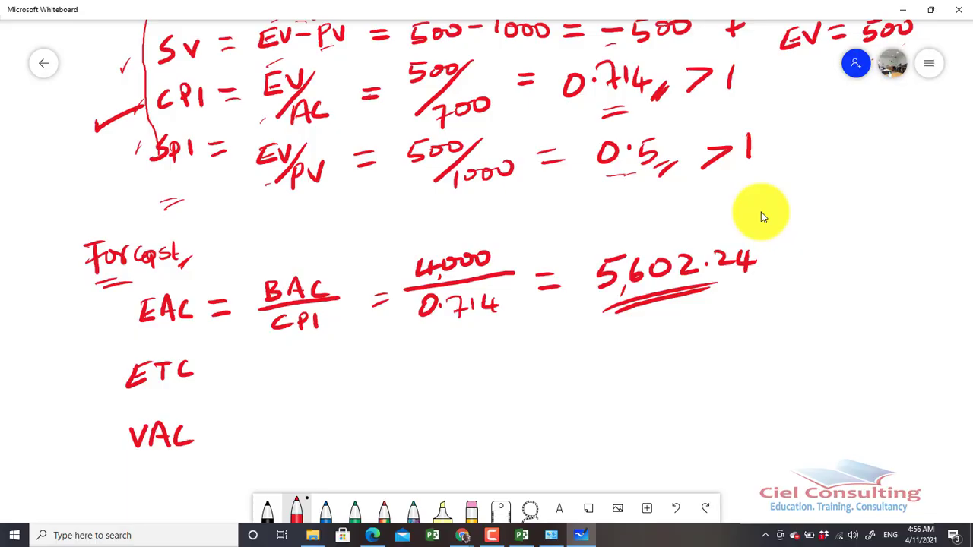
Mark the 4,000 figure, underline the EAC label and write the ETC formula as "= EAC-AC"
drag(404, 265, 405, 274)
mouse_move(409, 264)
mouse_down()
mouse_move(407, 281)
mouse_move(416, 270)
mouse_up()
drag(141, 328, 188, 327)
mouse_move(203, 368)
mouse_down()
mouse_move(228, 365)
mouse_move(229, 373)
mouse_up()
mouse_move(263, 363)
mouse_down()
mouse_move(261, 384)
mouse_move(279, 380)
mouse_move(278, 359)
mouse_move(276, 383)
mouse_move(298, 381)
mouse_up()
drag(281, 374, 342, 370)
drag(358, 359, 349, 380)
mouse_move(360, 355)
mouse_down()
mouse_move(375, 381)
mouse_move(366, 373)
mouse_up()
mouse_move(388, 361)
mouse_down()
mouse_move(379, 368)
mouse_move(396, 375)
mouse_move(448, 356)
mouse_up()
Complete the ETC line with "= 5602.24-700 = 4,902.24" and underline the result
drag(423, 373, 489, 353)
drag(474, 357, 471, 378)
mouse_move(503, 351)
mouse_down()
mouse_move(494, 369)
mouse_move(535, 354)
mouse_move(551, 371)
mouse_up()
mouse_move(559, 359)
mouse_down()
mouse_move(619, 367)
mouse_move(609, 373)
mouse_up()
drag(625, 354, 647, 351)
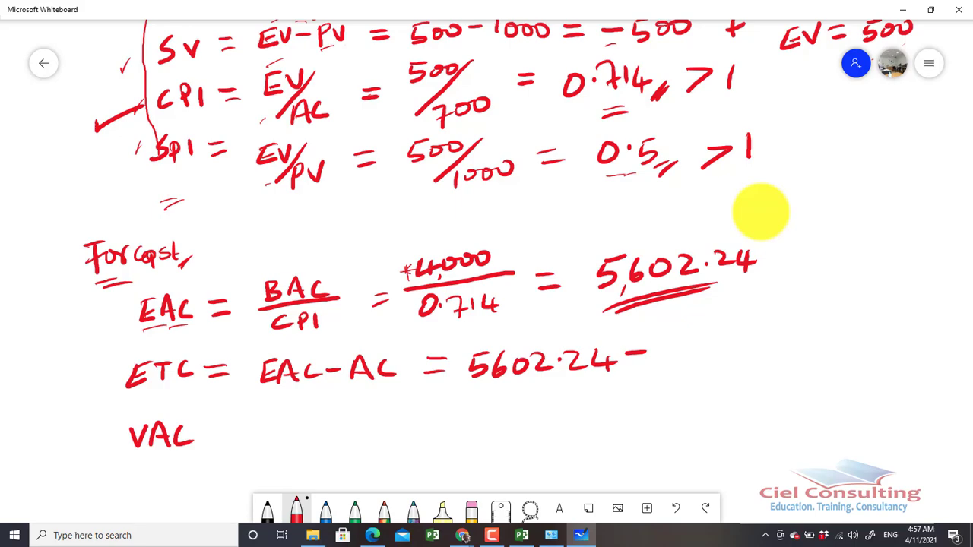
mouse_move(659, 346)
mouse_down()
mouse_move(672, 342)
mouse_move(669, 363)
mouse_move(692, 349)
mouse_move(761, 343)
mouse_up()
mouse_move(745, 352)
mouse_down()
mouse_move(827, 355)
mouse_move(809, 366)
mouse_move(832, 368)
mouse_move(852, 344)
mouse_move(884, 355)
mouse_move(939, 348)
mouse_up()
mouse_move(933, 341)
mouse_down()
mouse_move(928, 360)
mouse_move(937, 357)
mouse_up()
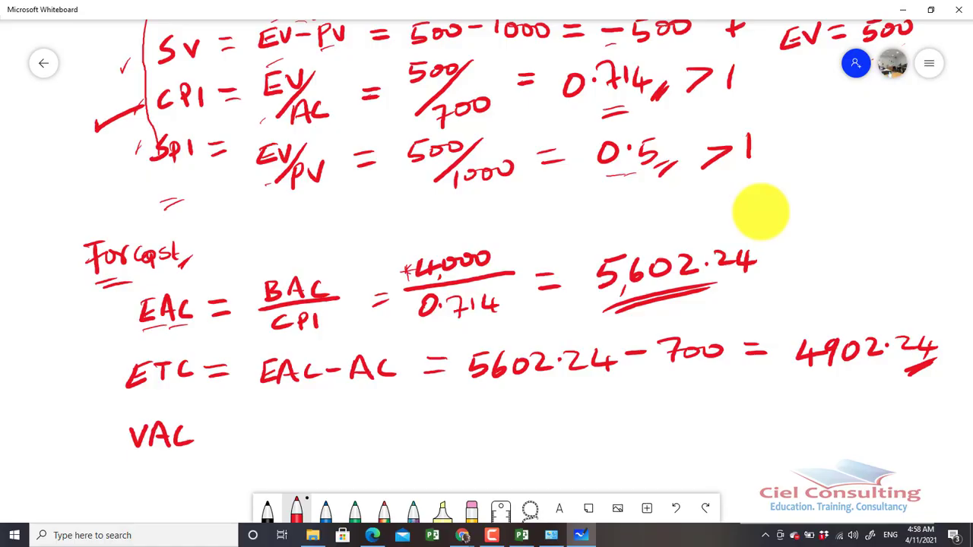
drag(819, 363, 816, 372)
Write the VAC calculation as "= BAC-EAC = 4000-5602.24 ="
drag(209, 430, 233, 430)
drag(214, 443, 235, 442)
mouse_move(264, 422)
mouse_down()
mouse_move(265, 447)
mouse_move(288, 424)
mouse_move(299, 444)
mouse_up()
mouse_move(284, 435)
mouse_down()
mouse_move(326, 441)
mouse_move(363, 429)
mouse_up()
drag(356, 420, 372, 436)
mouse_move(372, 435)
mouse_down()
mouse_move(378, 415)
mouse_move(389, 434)
mouse_move(445, 421)
mouse_up()
mouse_move(424, 433)
mouse_down()
mouse_move(507, 431)
mouse_move(496, 439)
mouse_up()
mouse_move(516, 423)
mouse_down()
mouse_move(509, 430)
mouse_move(517, 421)
mouse_up()
mouse_move(534, 420)
mouse_down()
mouse_move(584, 419)
mouse_move(597, 431)
mouse_move(638, 416)
mouse_move(675, 431)
mouse_move(719, 430)
mouse_move(751, 412)
mouse_up()
drag(734, 424, 749, 425)
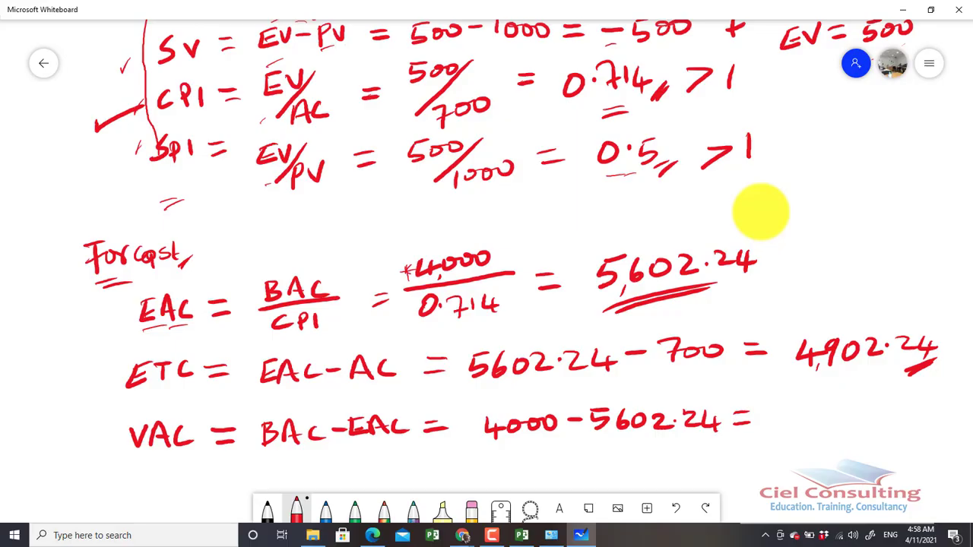
Write the VAC result as "-1,602.24", underline it, and mark the EAC and BAC terms in the formulas
mouse_move(796, 405)
mouse_down()
mouse_move(797, 428)
mouse_move(834, 415)
mouse_move(870, 426)
mouse_move(885, 406)
mouse_move(908, 425)
mouse_move(932, 421)
mouse_up()
mouse_move(922, 409)
mouse_down()
mouse_move(918, 429)
mouse_move(929, 428)
mouse_up()
drag(934, 422, 915, 449)
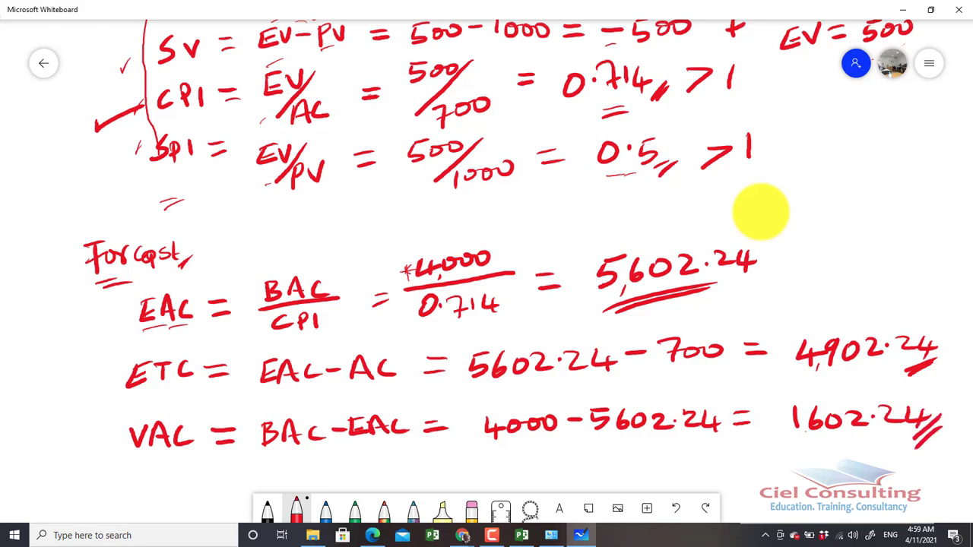
mouse_move(806, 432)
mouse_down()
mouse_move(801, 440)
mouse_move(858, 445)
mouse_up()
drag(778, 462, 865, 449)
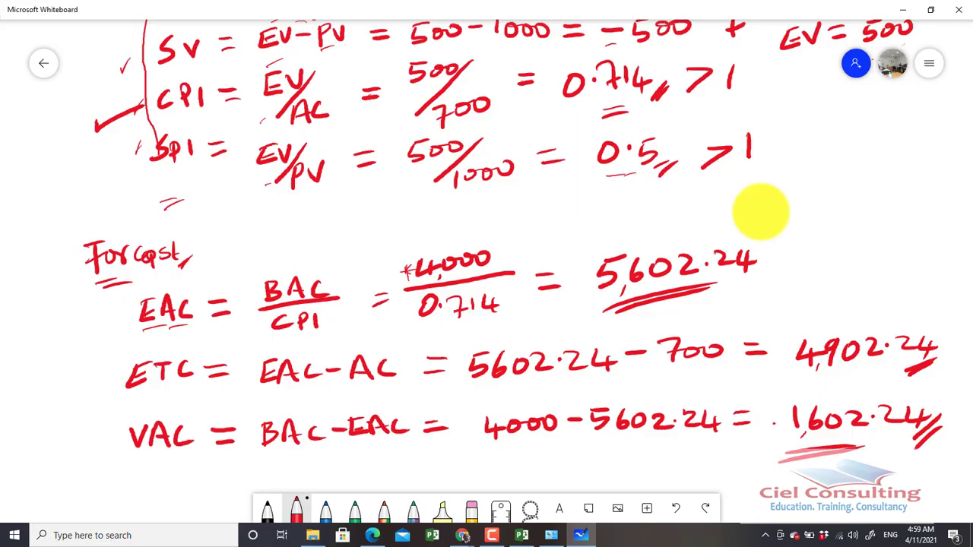
drag(774, 423, 786, 422)
drag(265, 344, 280, 342)
drag(271, 454, 288, 444)
Switch to the Office Building Expansion plan in Microsoft Project and widen the task table over the Gantt chart
click(902, 9)
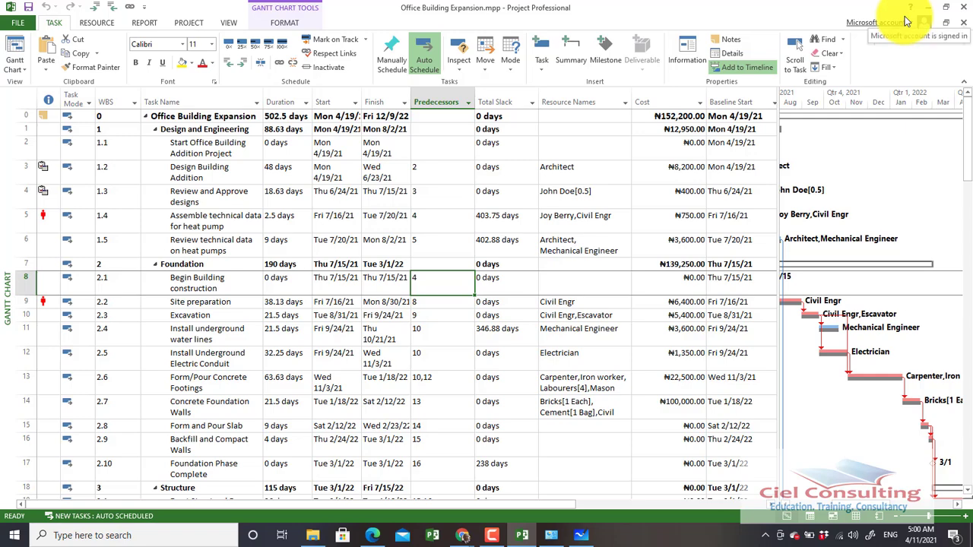
key(Up)
key(Up)
key(Up)
key(Up)
key(Up)
key(Up)
key(Up)
key(Up)
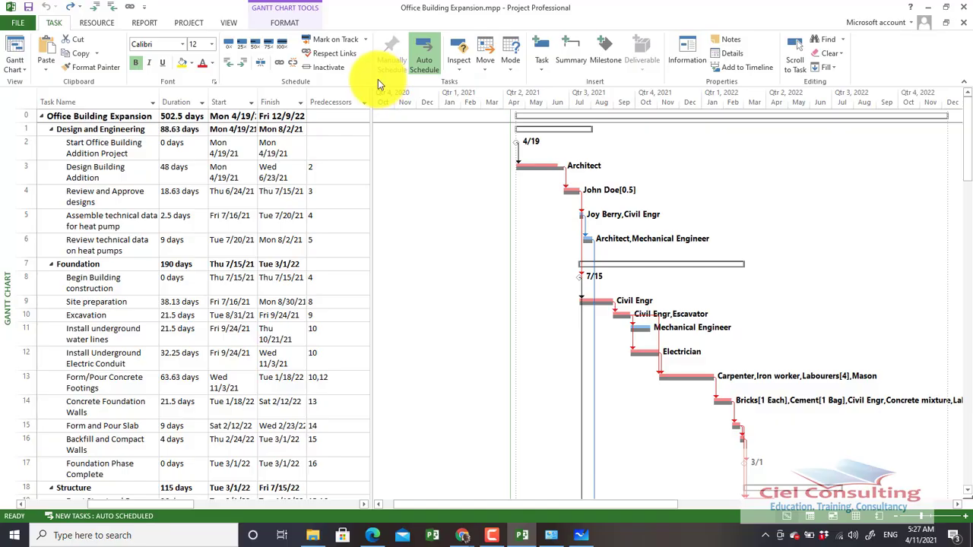
drag(371, 240, 666, 370)
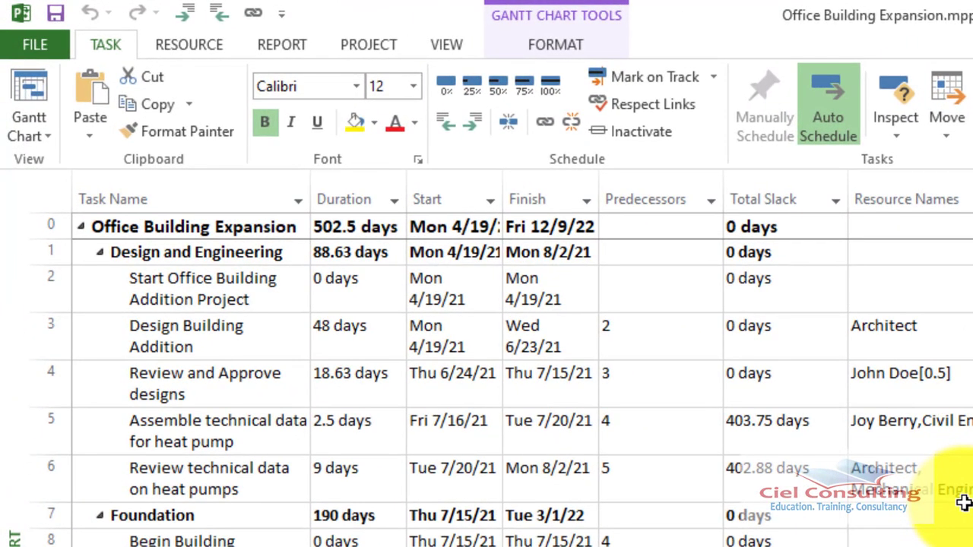
Look at the project's status date setting, view April 2021 in its calendar and dismiss the dialog
click(360, 53)
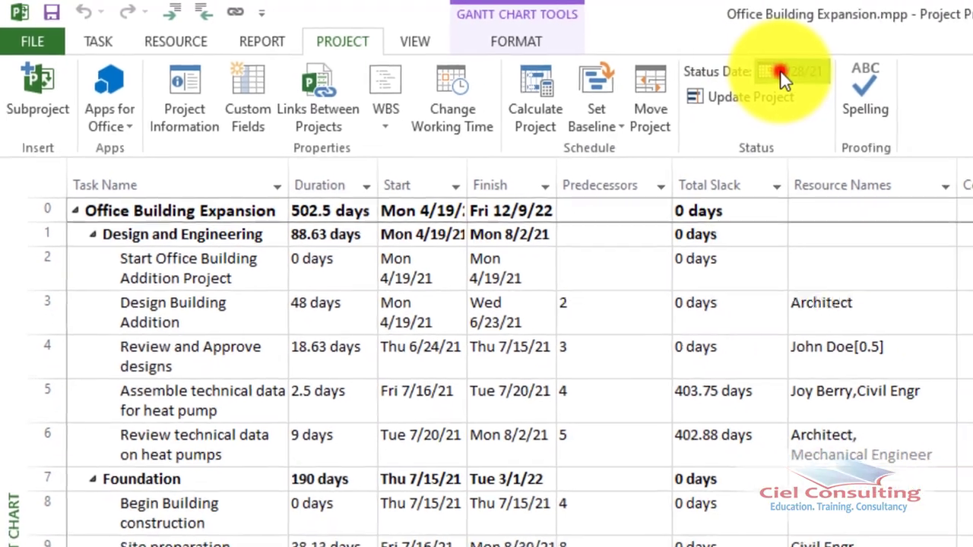
click(839, 77)
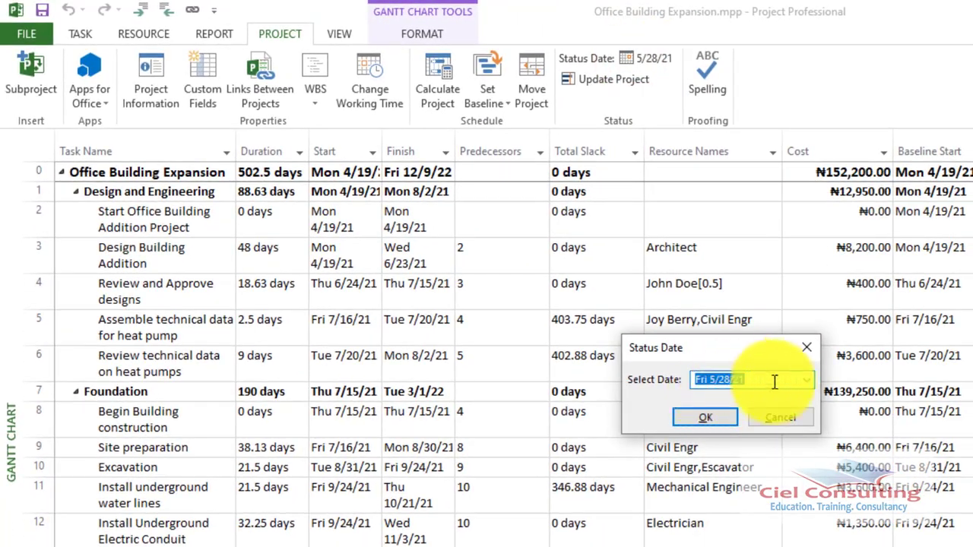
click(876, 412)
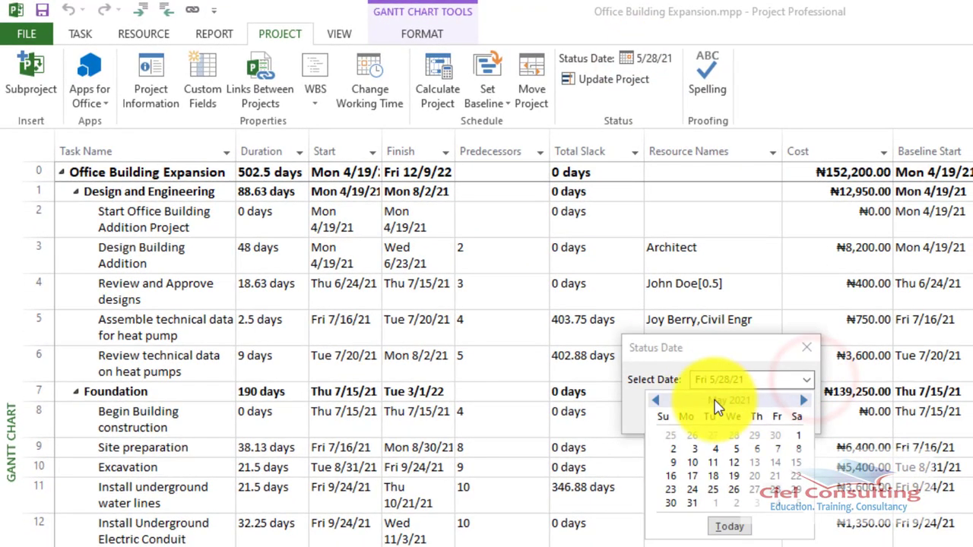
click(658, 400)
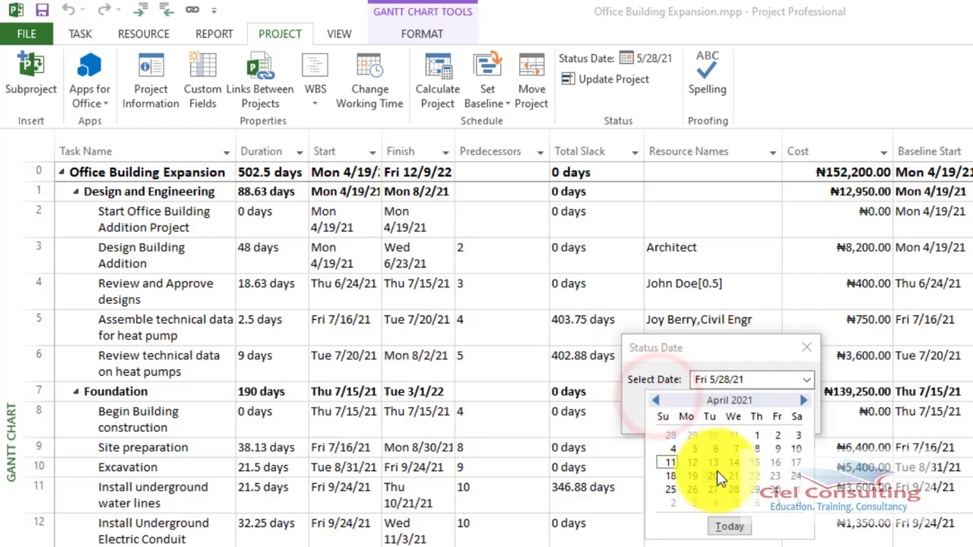
click(807, 347)
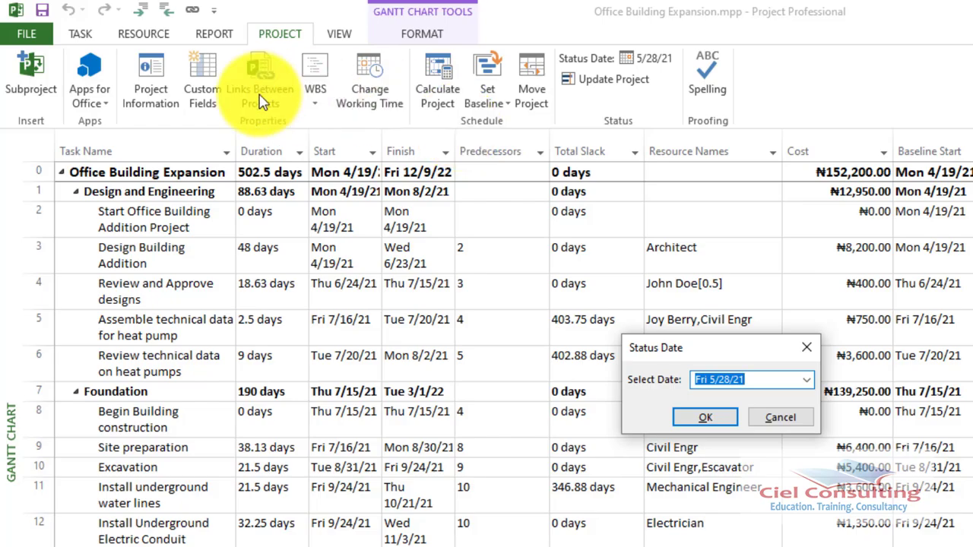
click(148, 89)
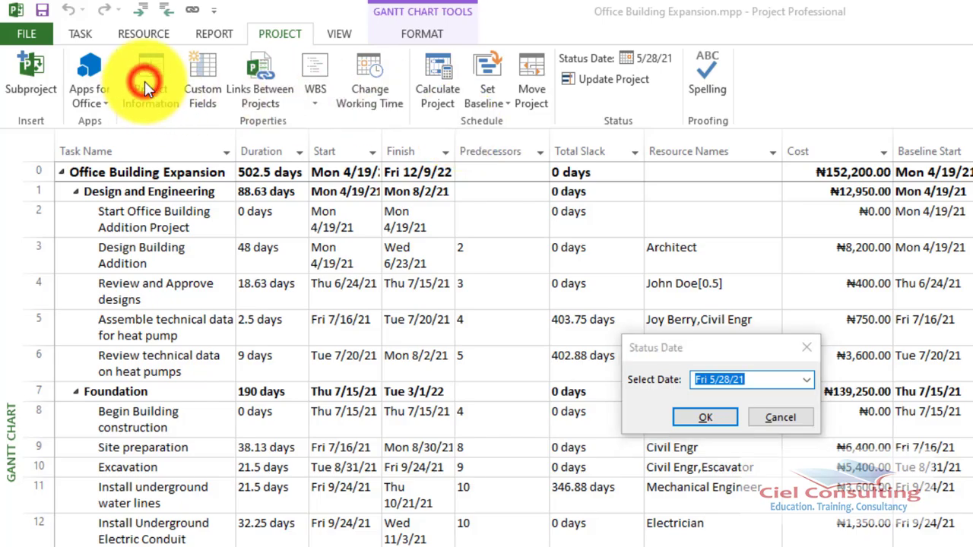
click(810, 354)
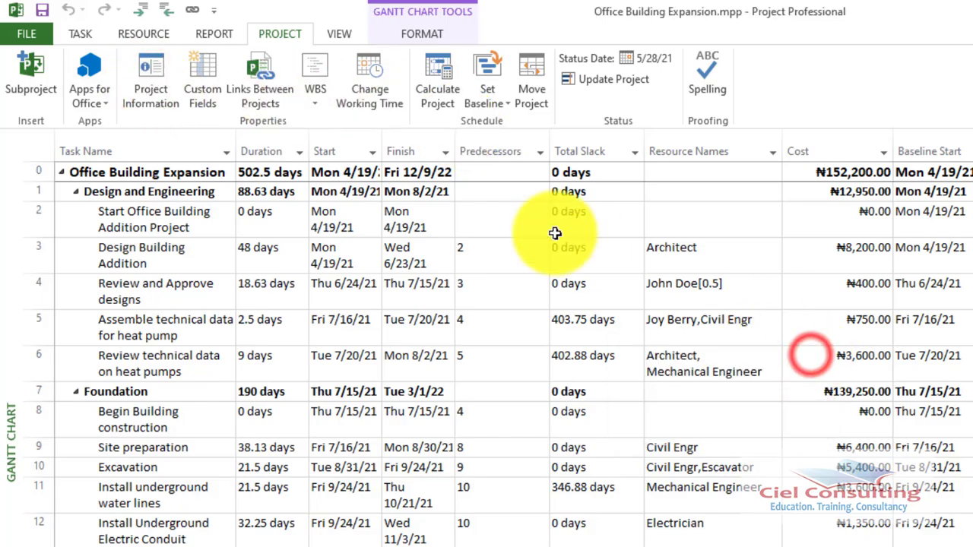
Review the project information, look at April 2021 in the start date calendar, and dismiss the dialog without changes
click(152, 80)
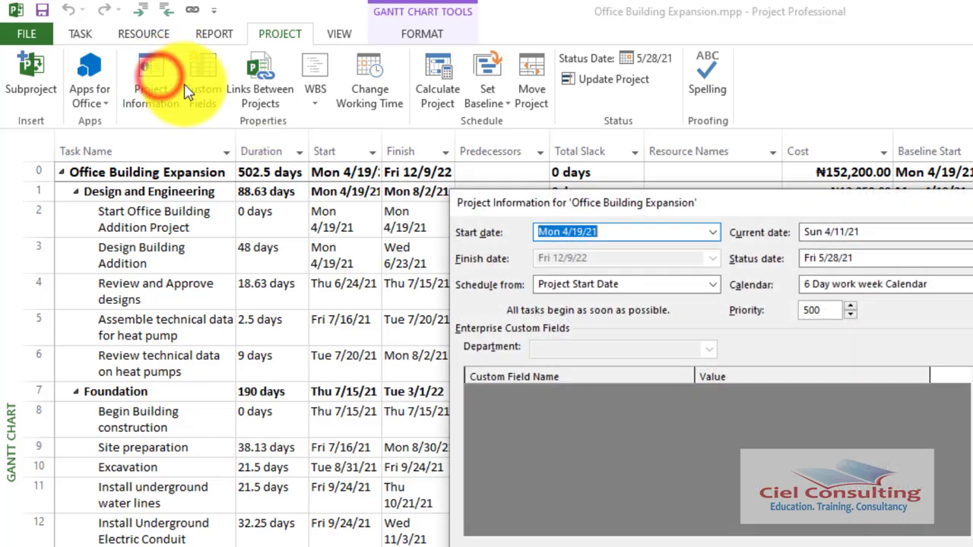
click(495, 243)
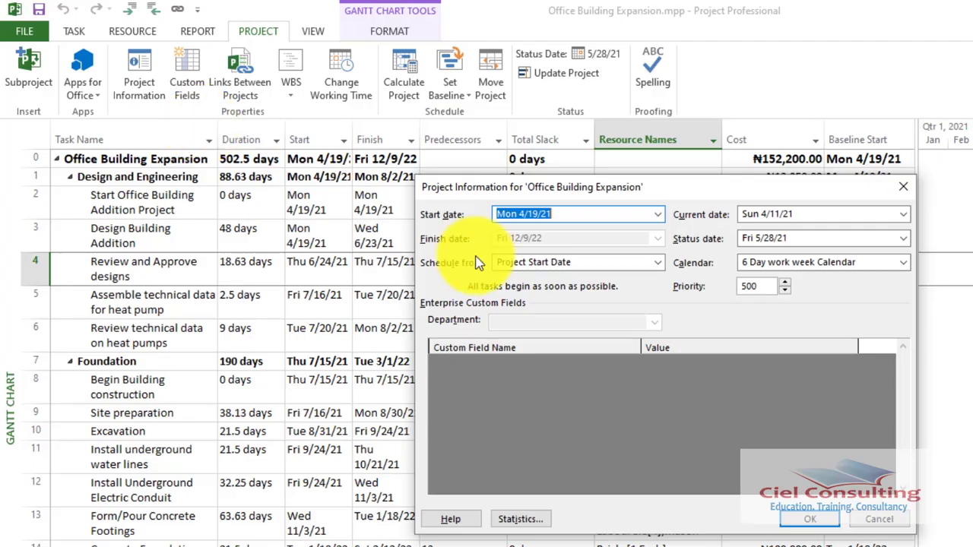
click(658, 216)
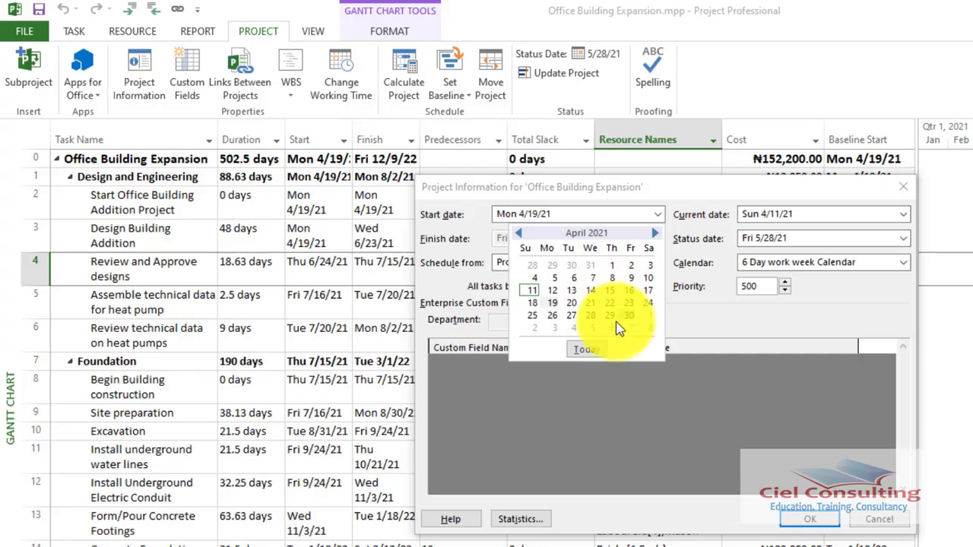
click(756, 315)
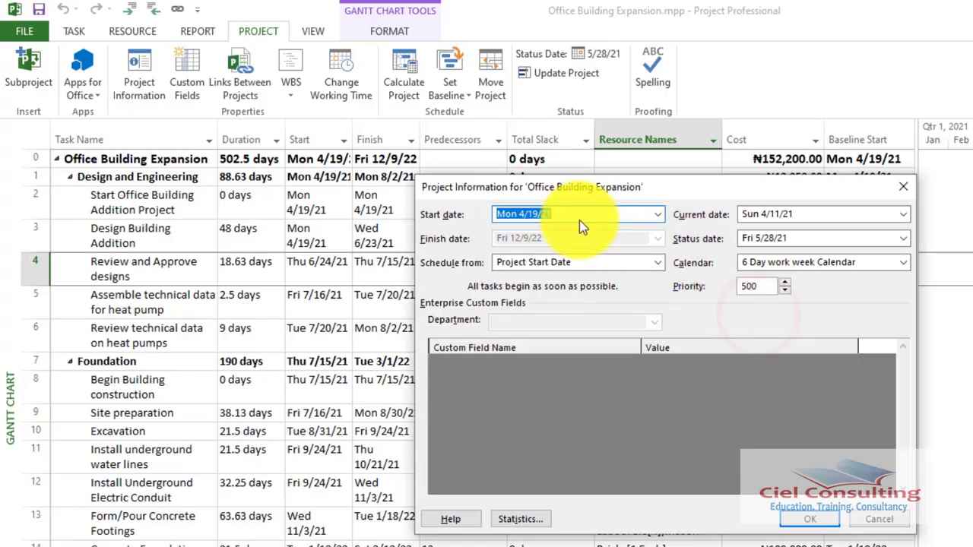
click(901, 188)
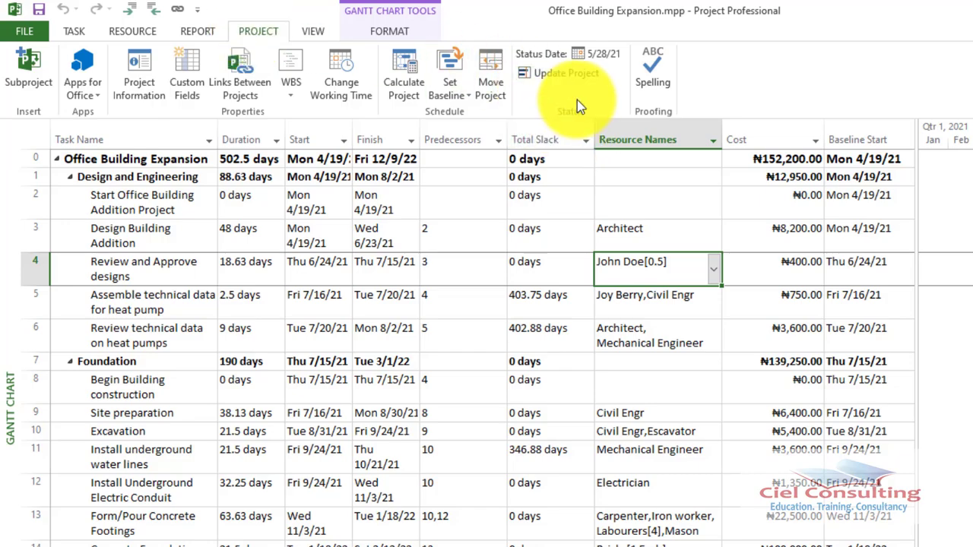
Set the status date to Fri 4/23/21 and update work as complete through that date for the entire project, using 0% - 100% complete
click(598, 54)
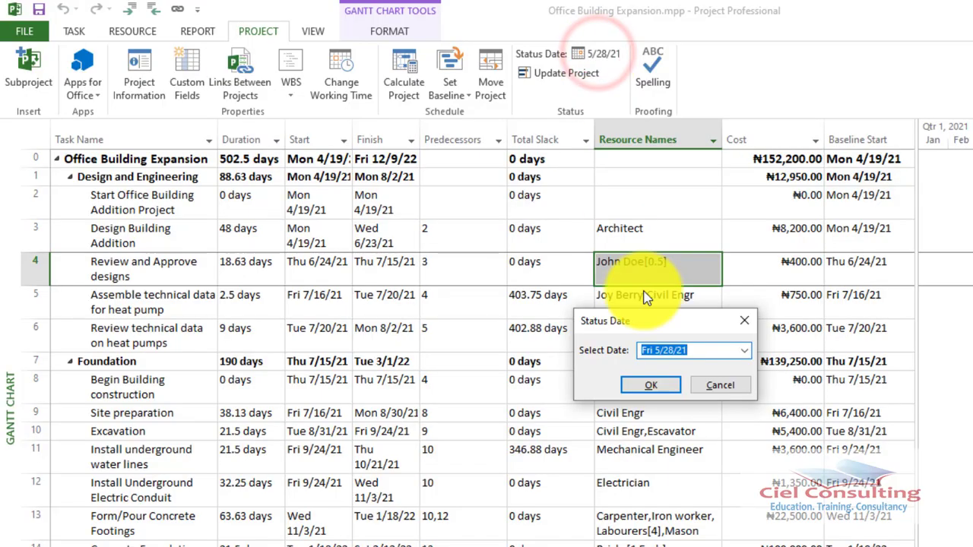
click(744, 350)
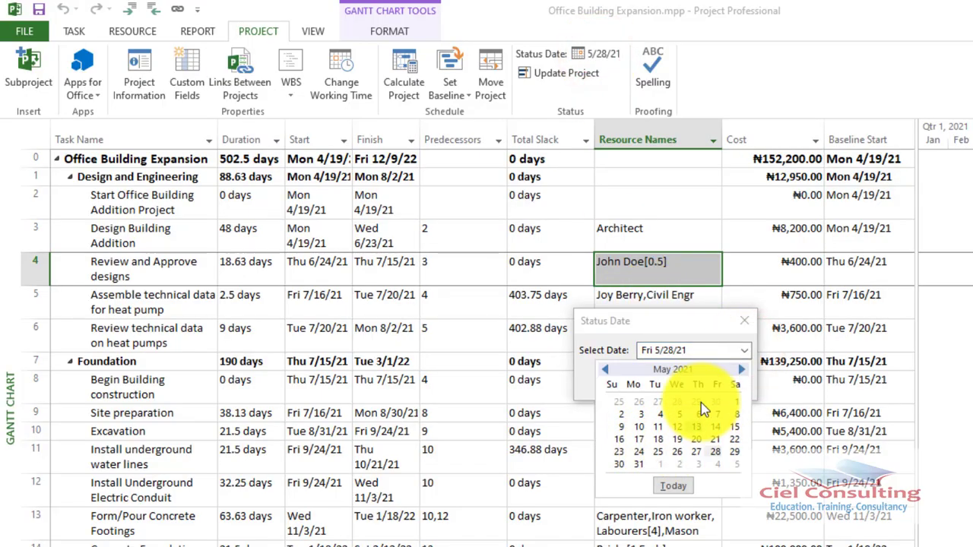
click(606, 369)
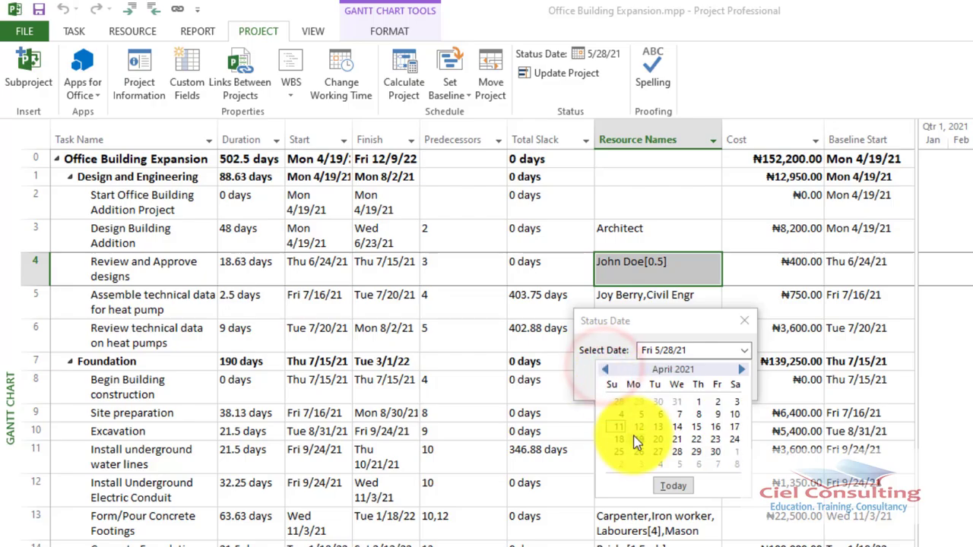
click(717, 439)
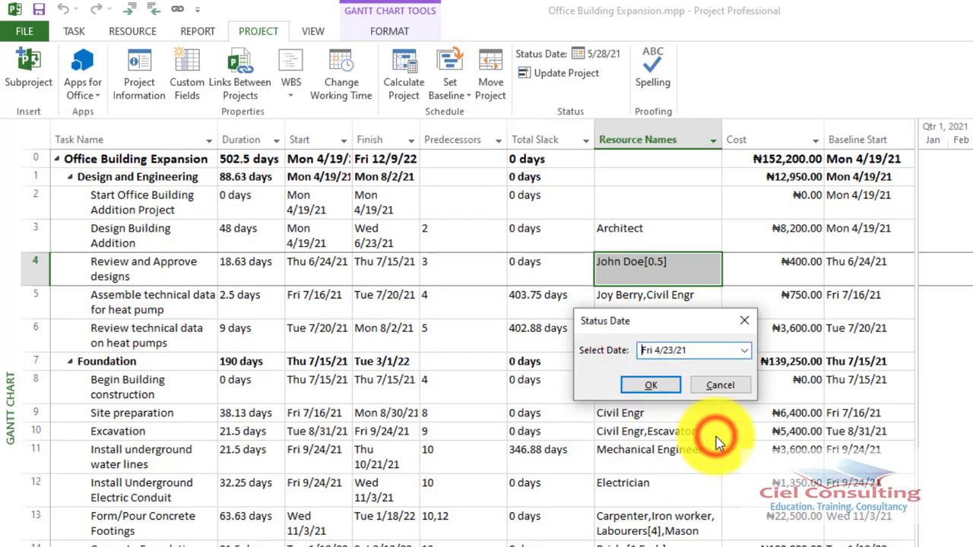
click(648, 386)
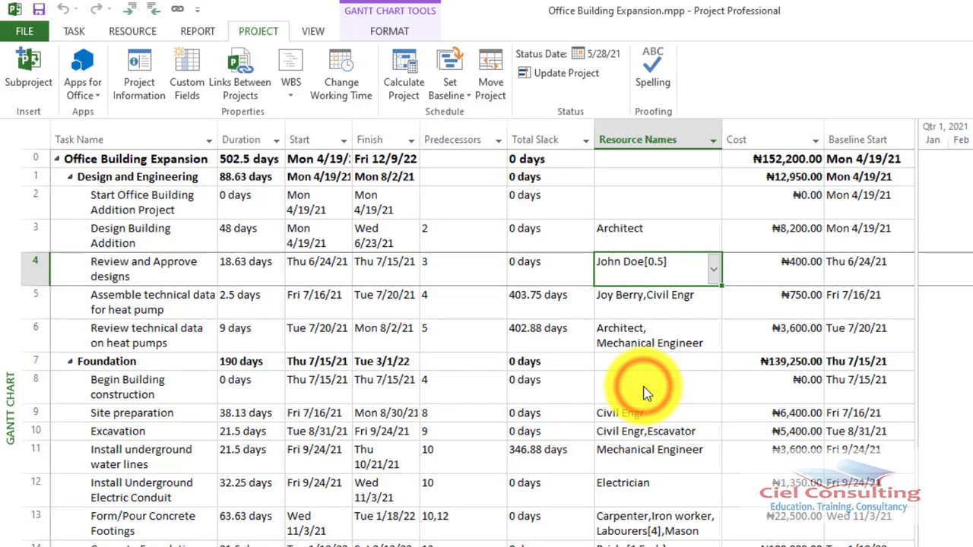
click(575, 77)
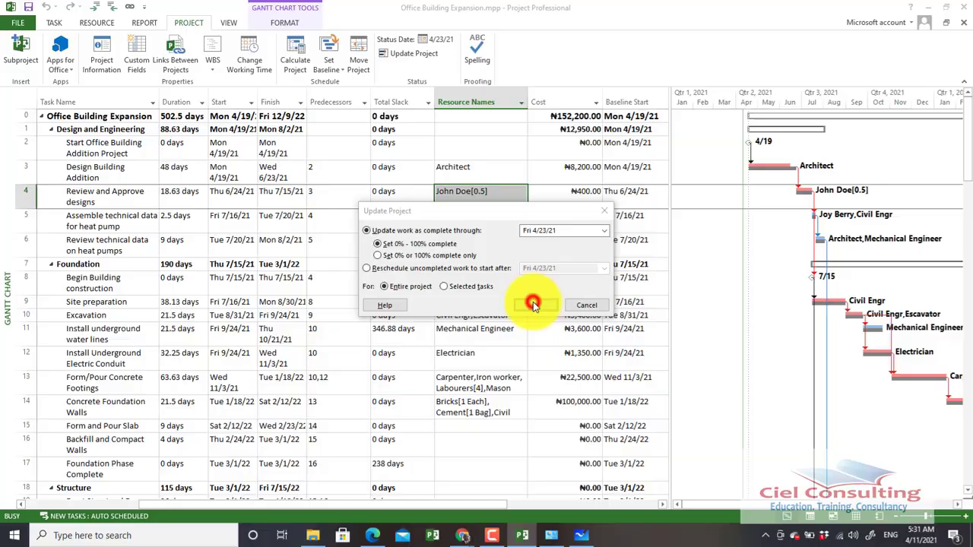
click(641, 365)
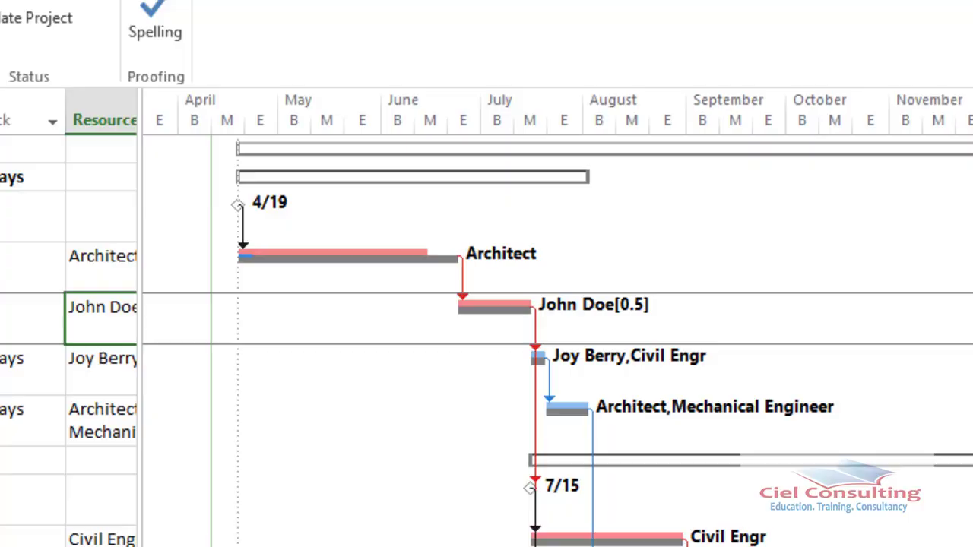
Enlarge the timeline to weekly detail and examine the progress and baseline bars of Design Building Addition
key(ctrl+slash)
drag(532, 546, 493, 546)
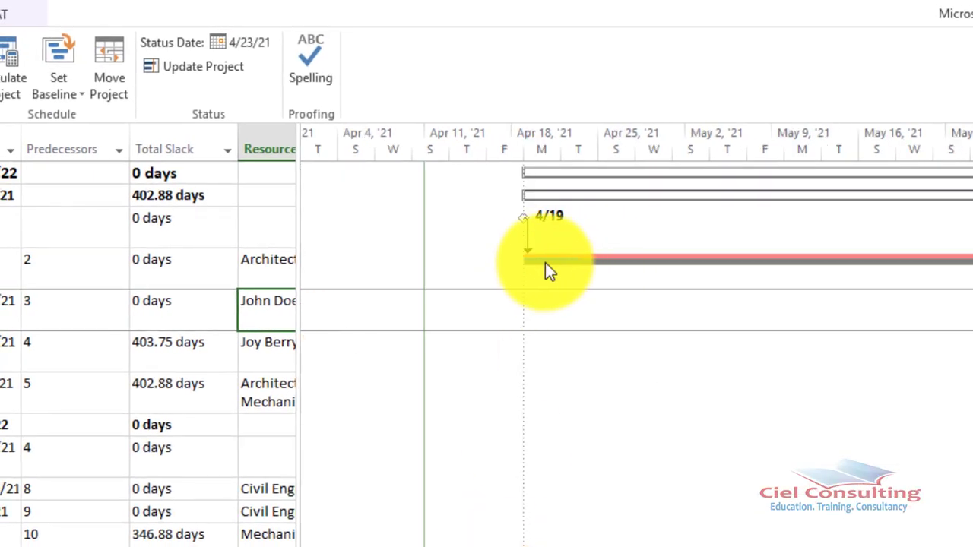
mouse_move(545, 262)
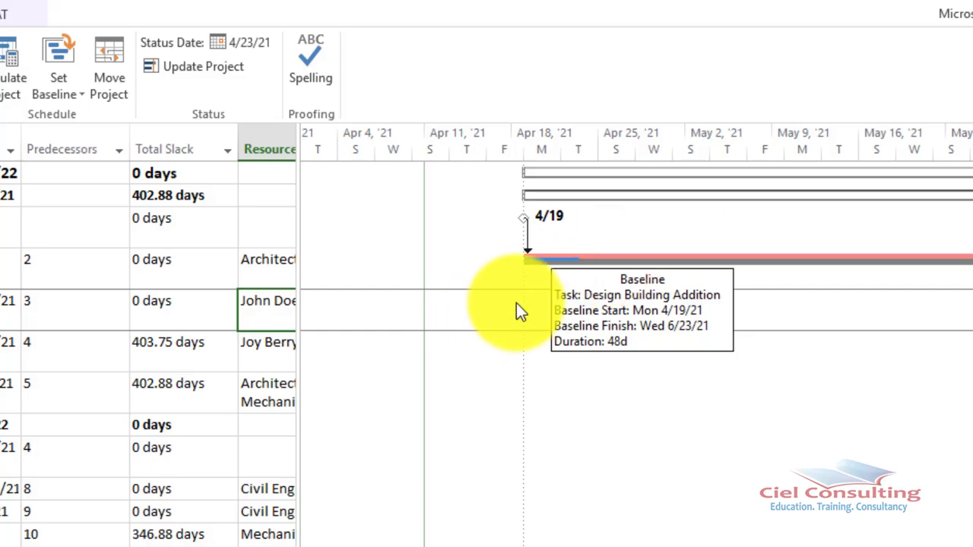
click(520, 279)
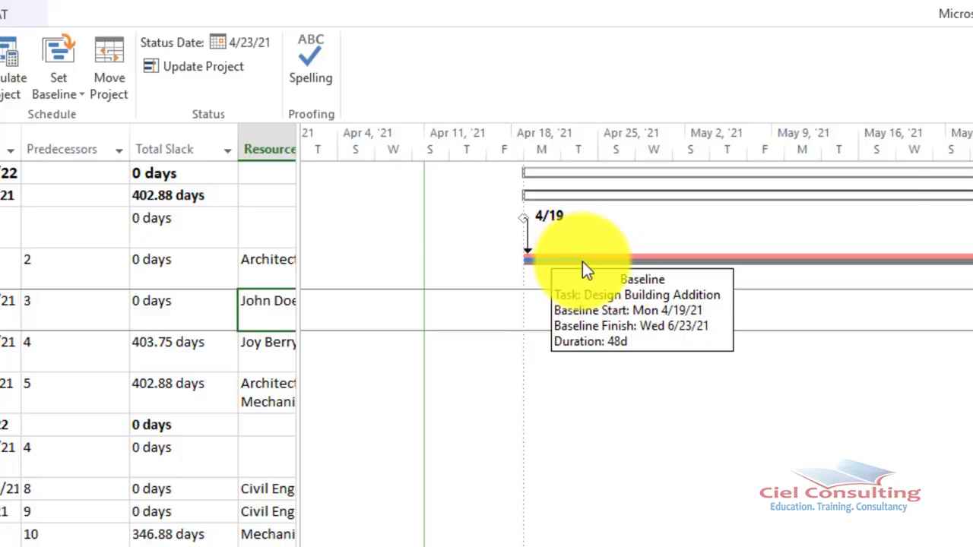
mouse_move(576, 261)
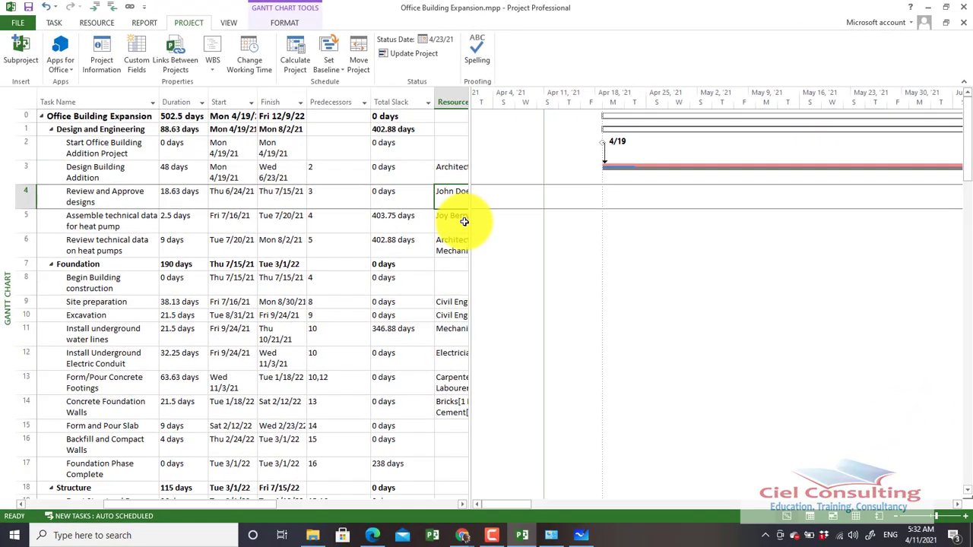
Widen the task table over the Gantt chart and add an Actual Cost column after Baseline Finish
drag(467, 230, 608, 320)
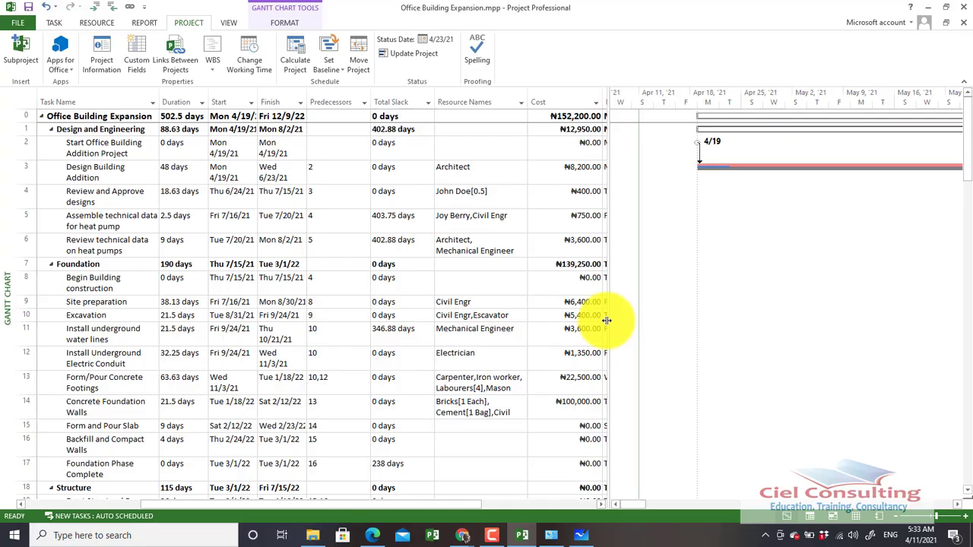
drag(607, 319, 827, 336)
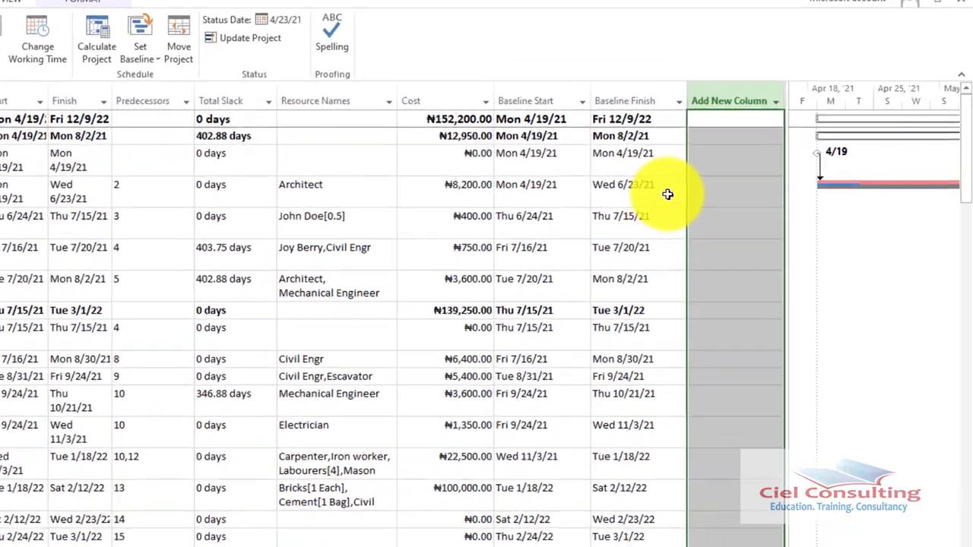
click(804, 198)
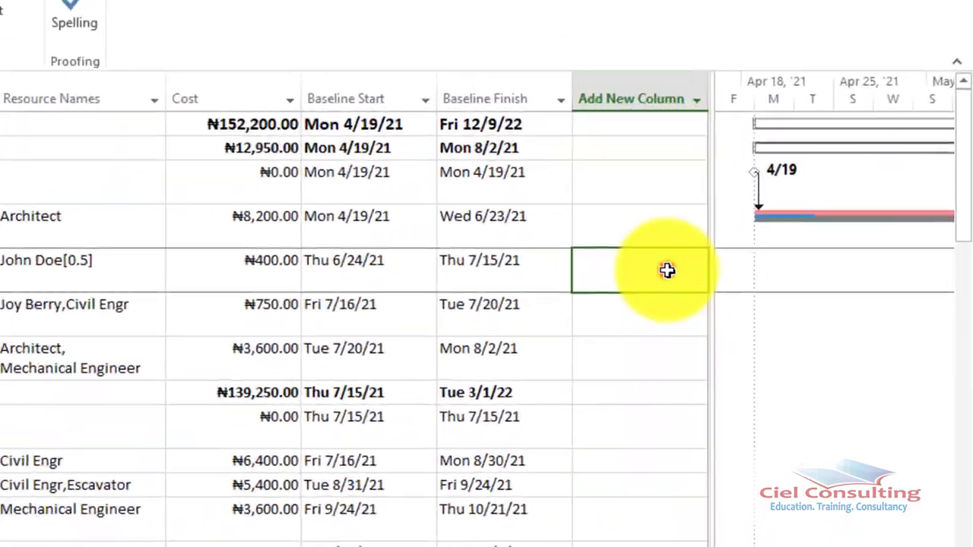
click(554, 104)
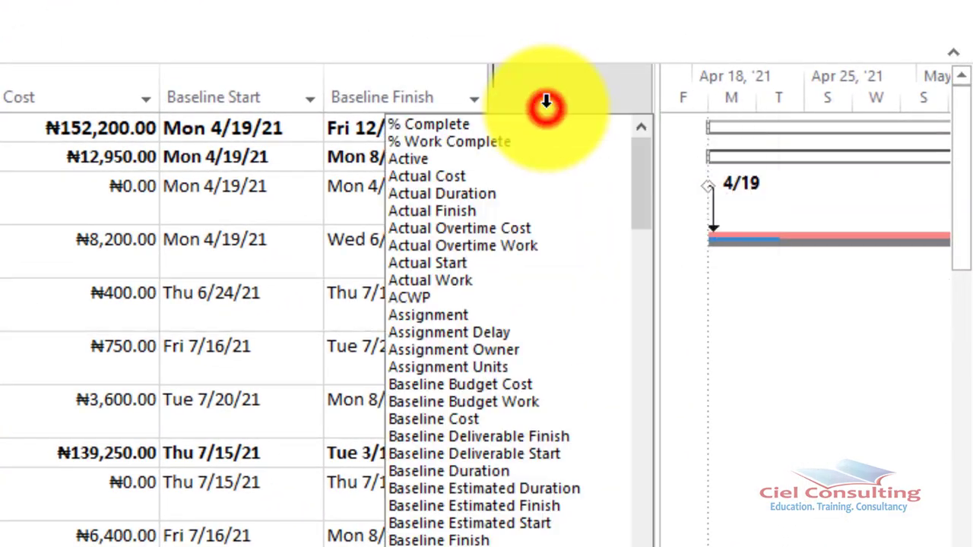
click(447, 179)
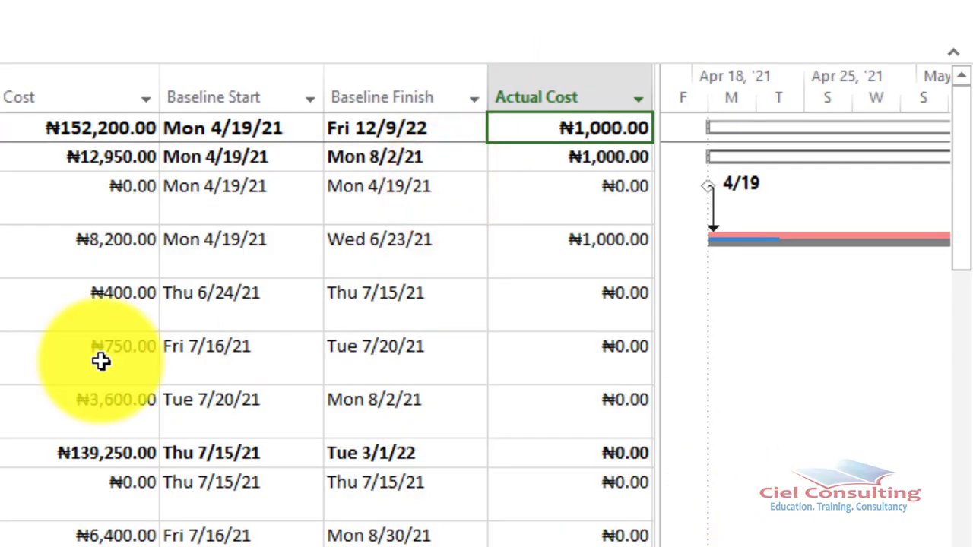
Examine the actual cost of Design Building Addition against its progress bar on the timeline
click(3, 304)
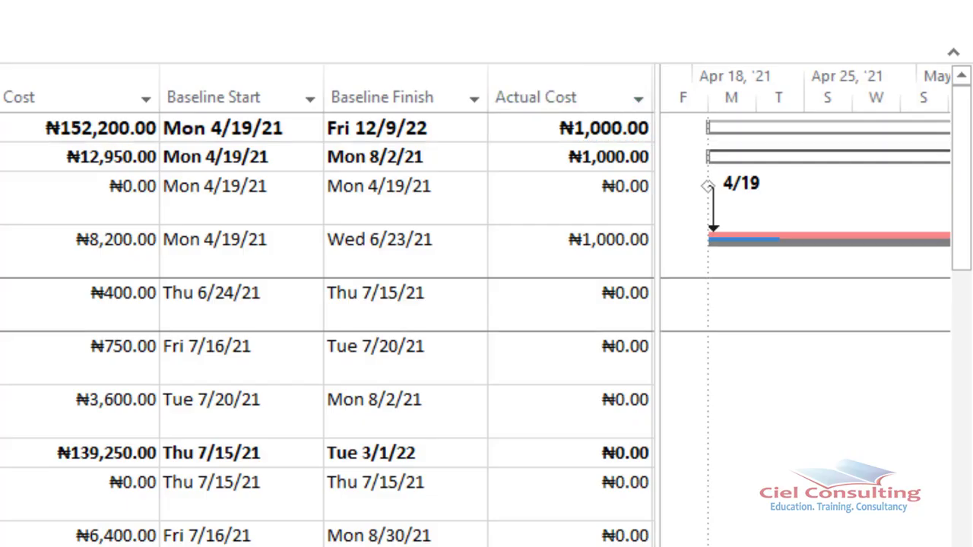
click(3, 251)
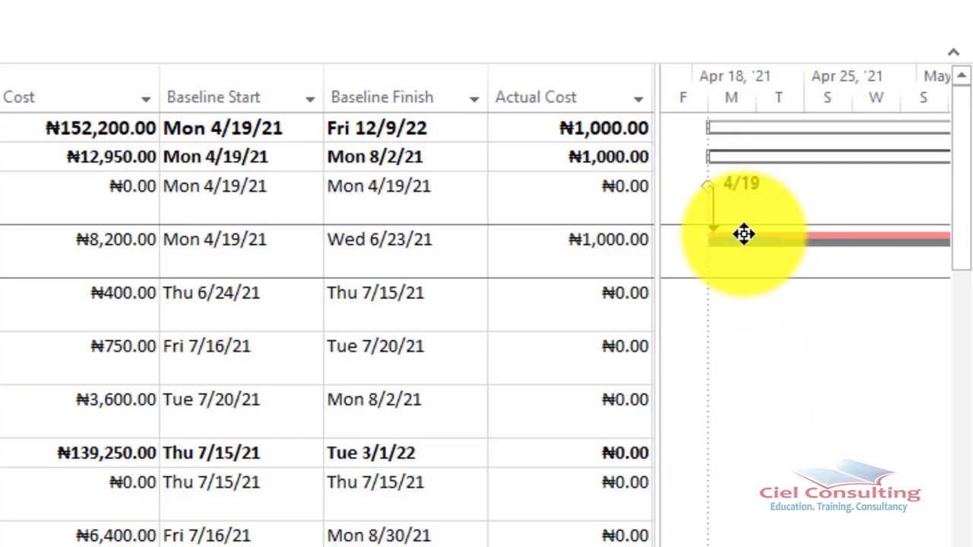
drag(755, 238, 761, 238)
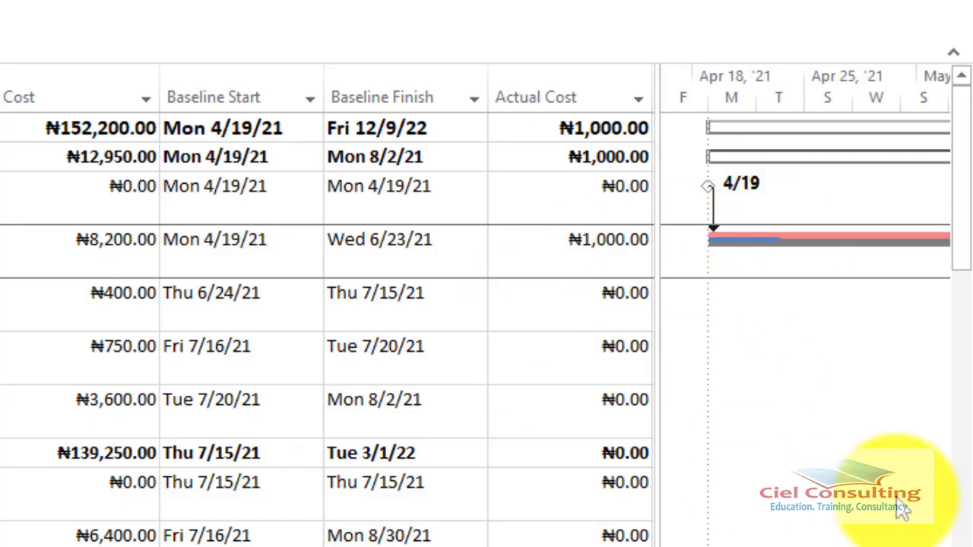
click(591, 271)
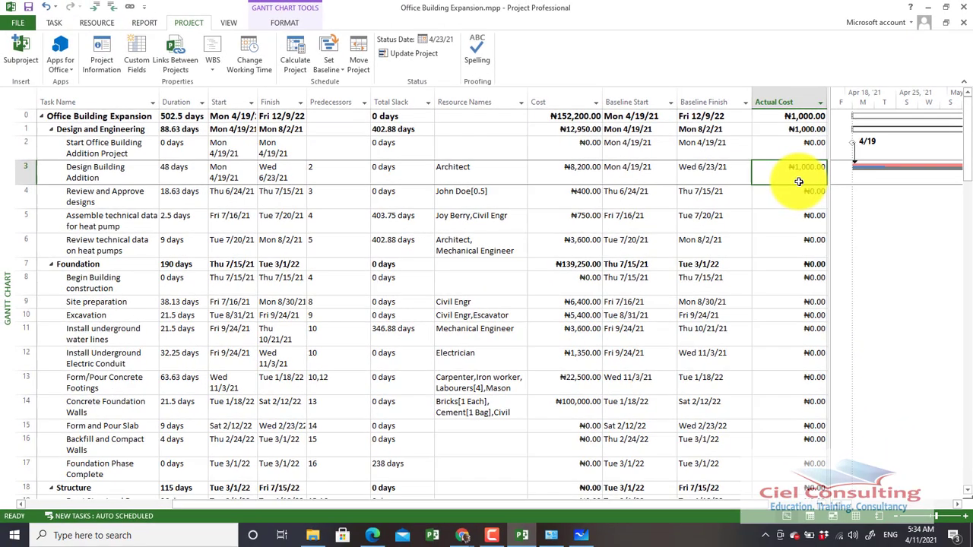
Set the status date to Fri 4/30/21 and update the entire project's work as complete through that date
drag(828, 359, 734, 360)
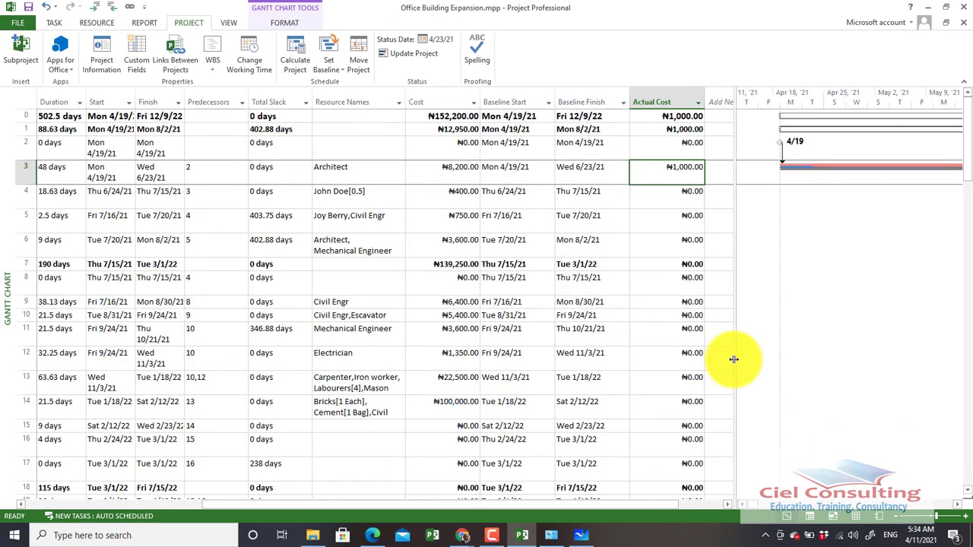
click(895, 517)
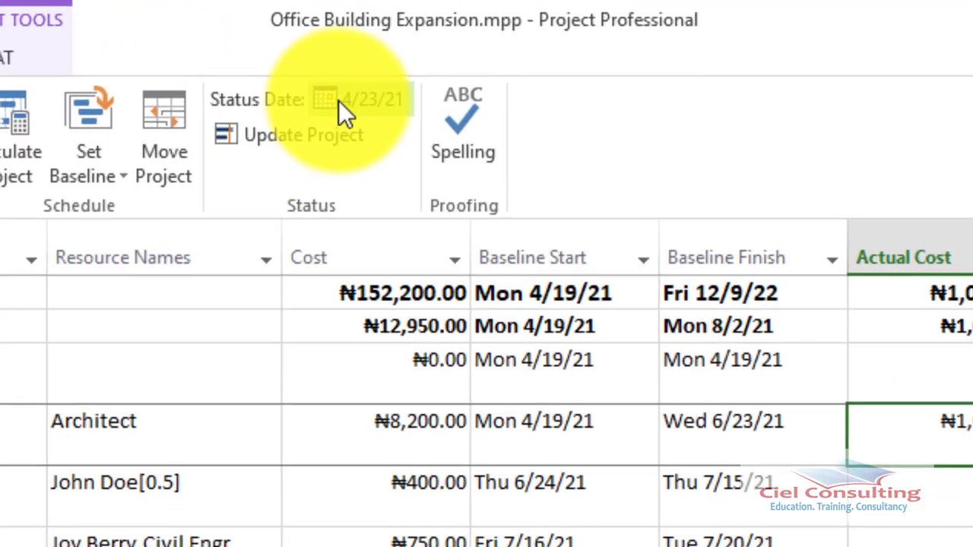
click(340, 101)
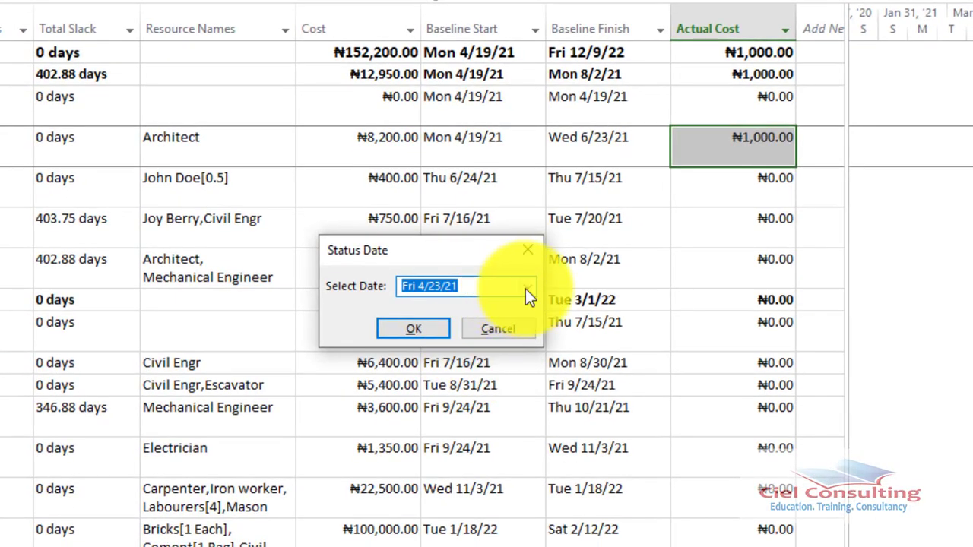
click(555, 381)
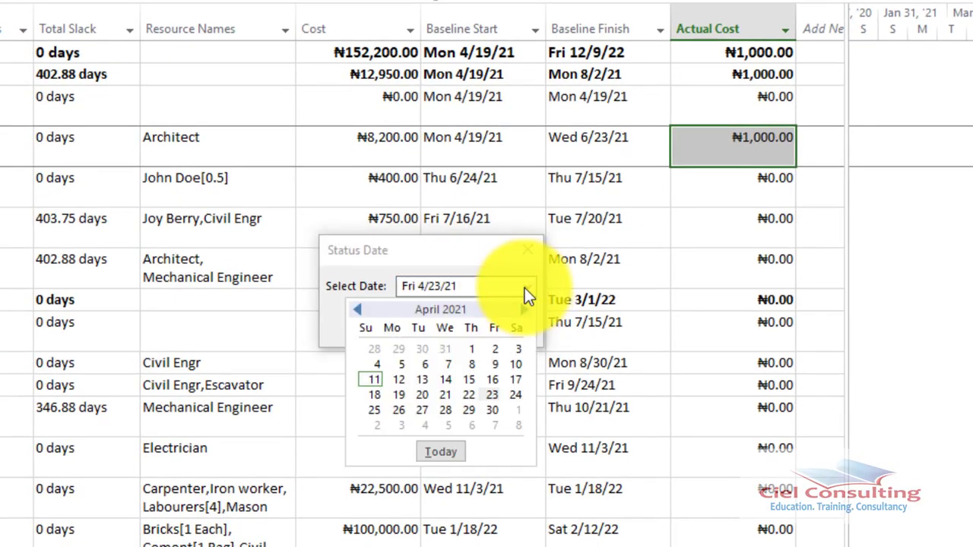
click(495, 414)
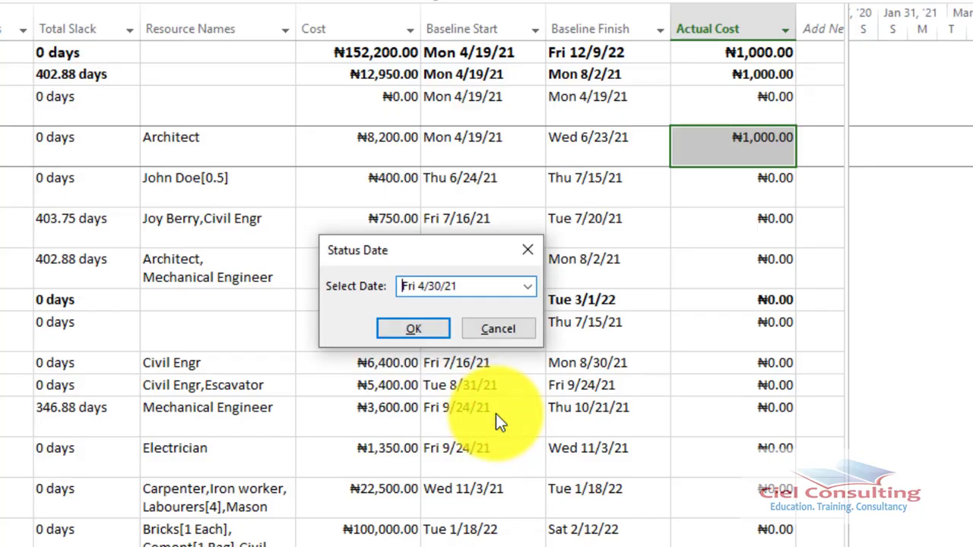
click(414, 333)
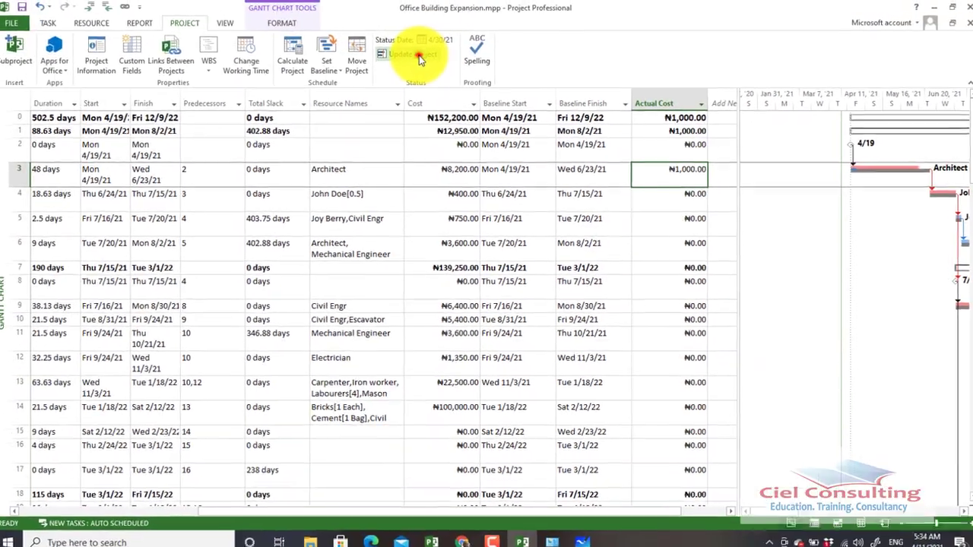
click(419, 91)
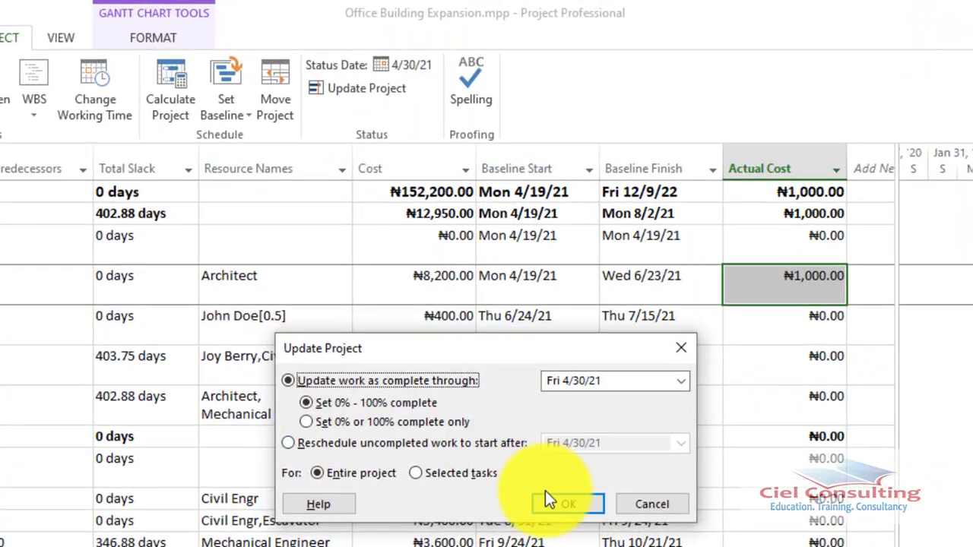
click(550, 496)
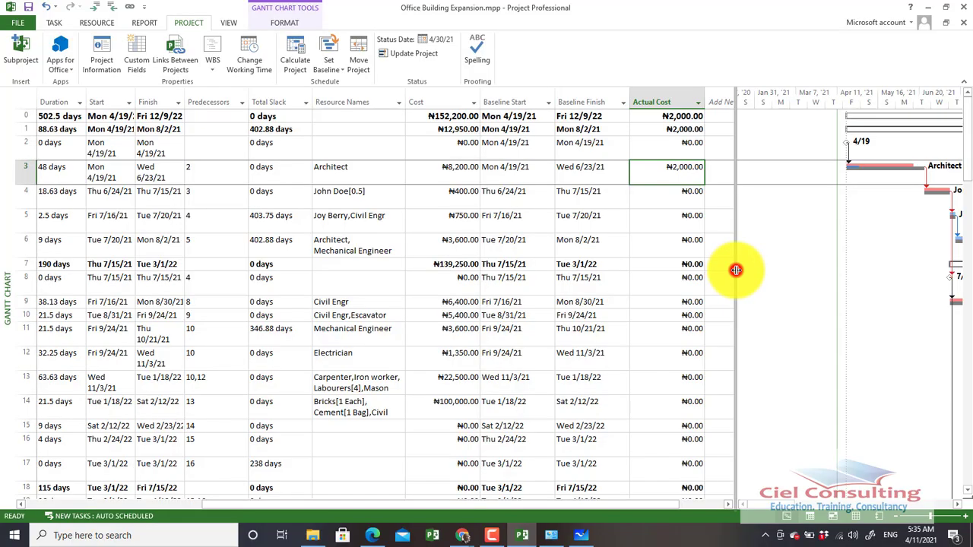
Widen the task table over the Gantt chart and add a % Complete column after Actual Cost
drag(736, 270, 791, 251)
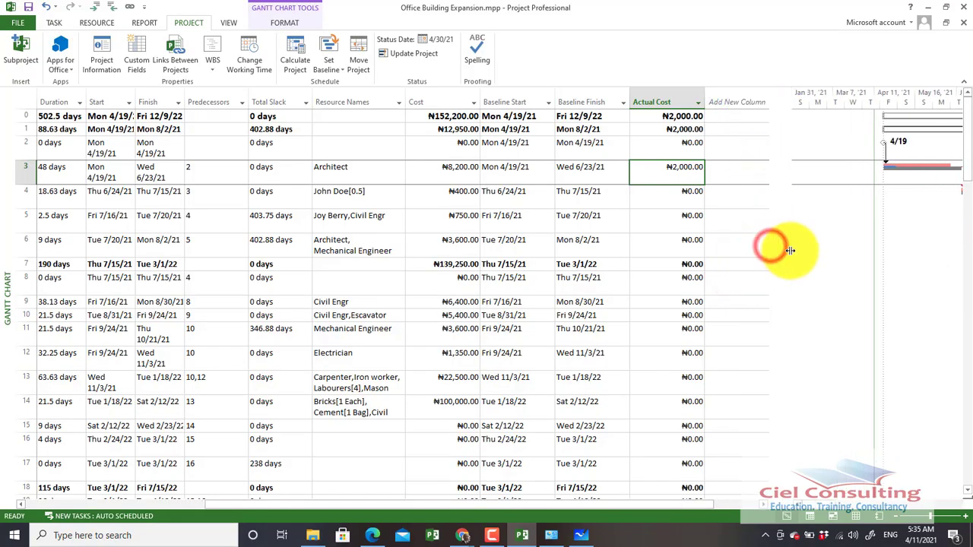
click(756, 101)
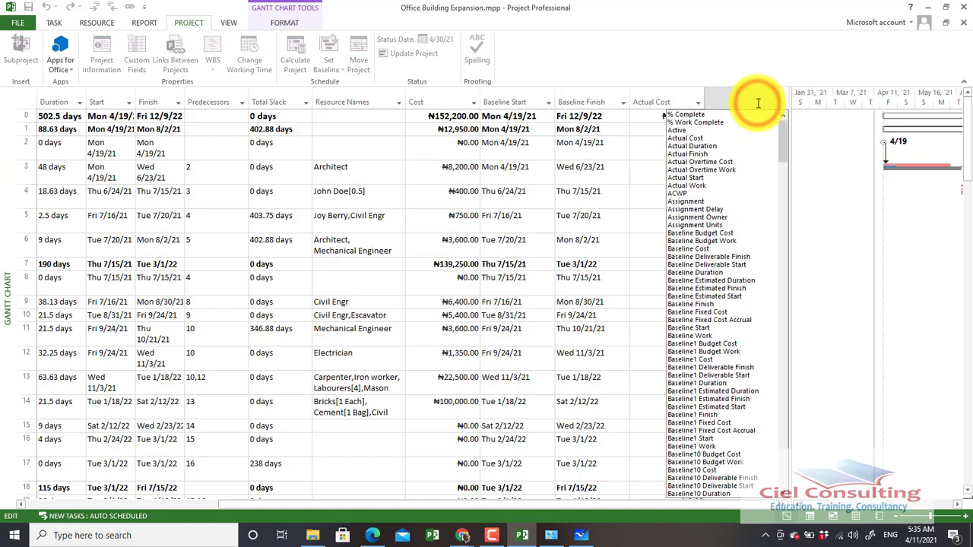
click(678, 116)
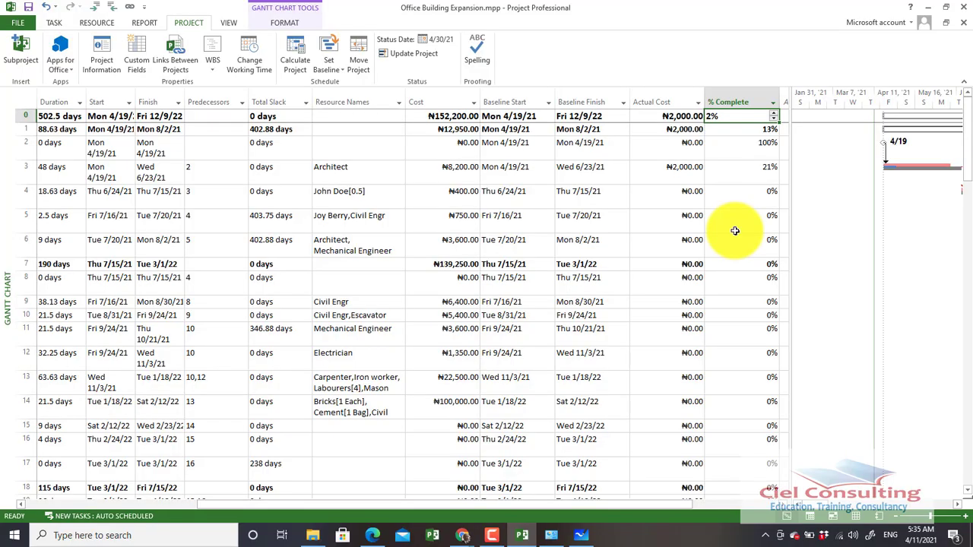
click(574, 169)
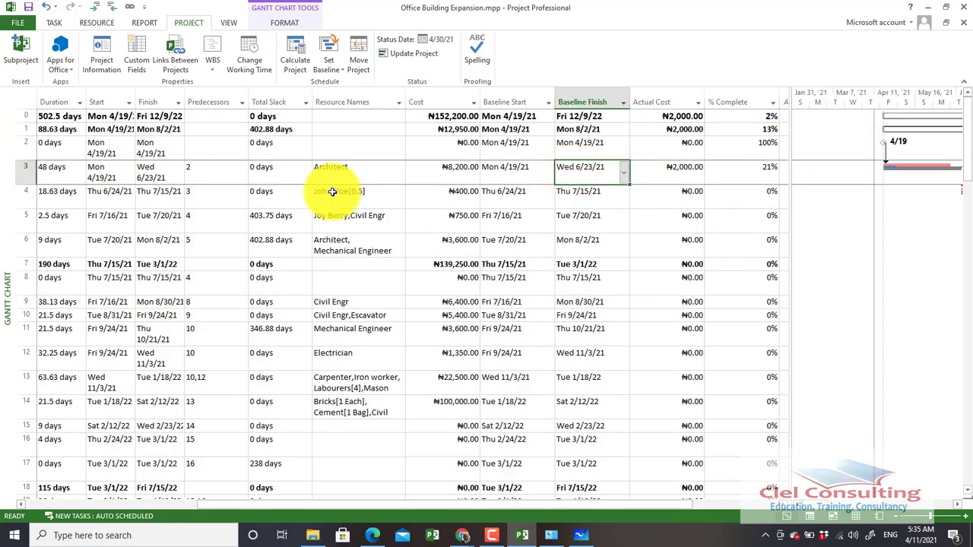
click(752, 201)
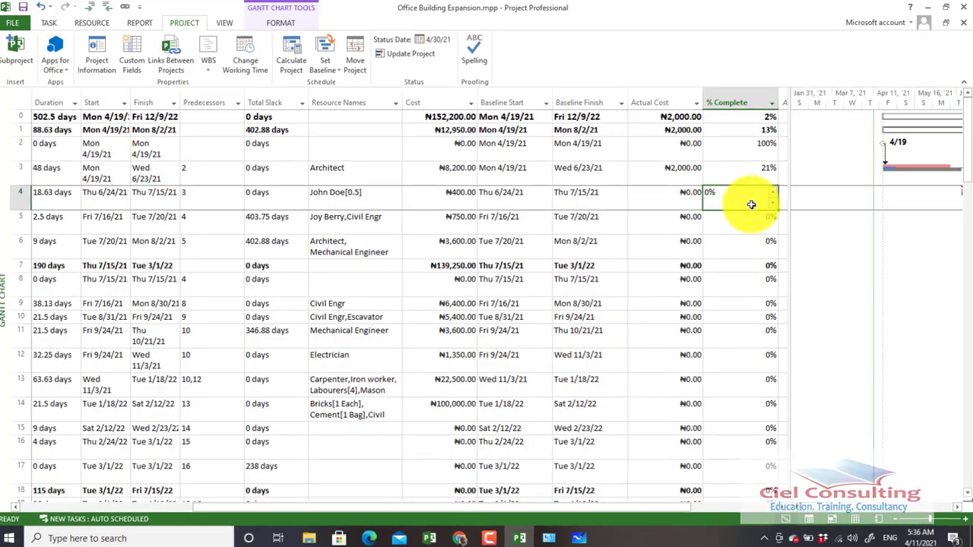
Narrow the Predecessors, Resource Names and Baseline Start columns to fit more of the task table on screen
drag(243, 97, 198, 100)
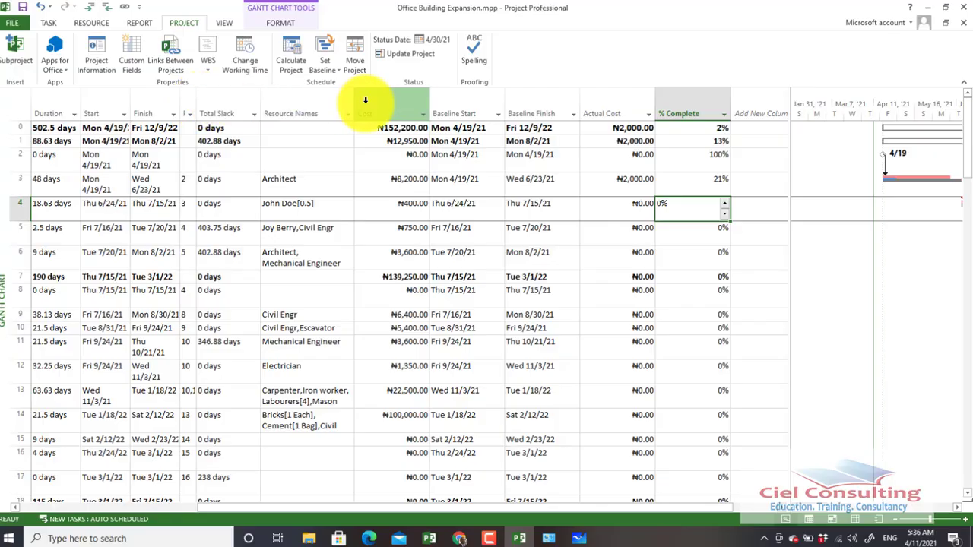
drag(354, 102, 291, 137)
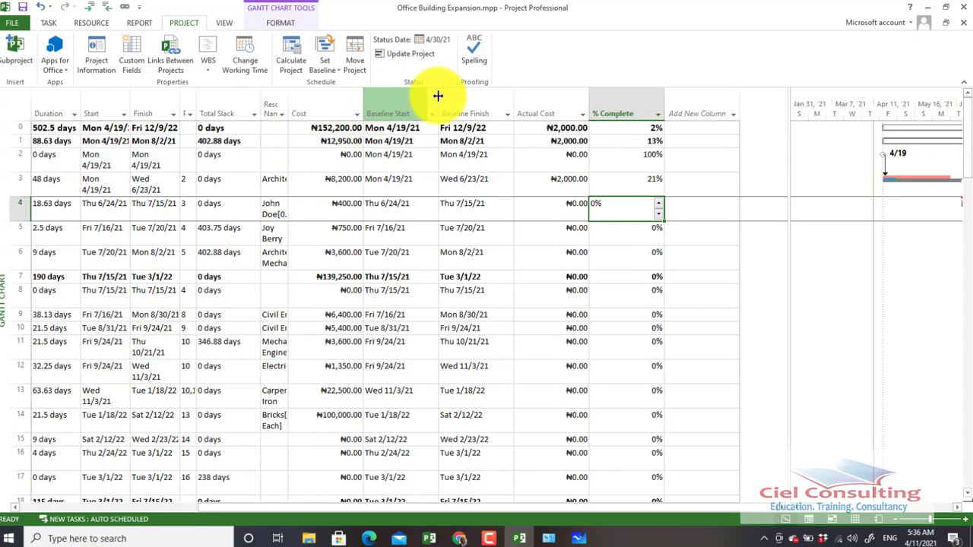
drag(438, 96, 404, 100)
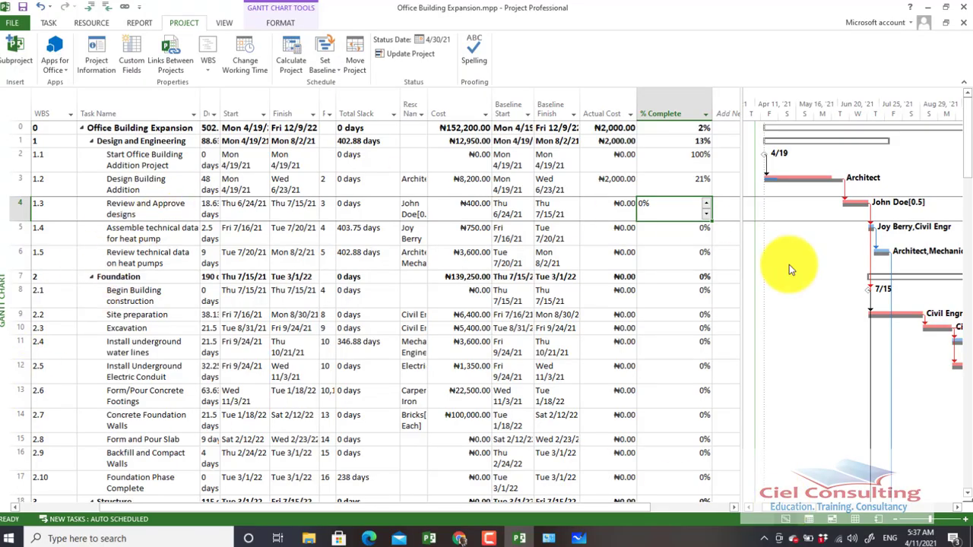
Set the % Complete of Review and Approve designs to 50%
click(659, 205)
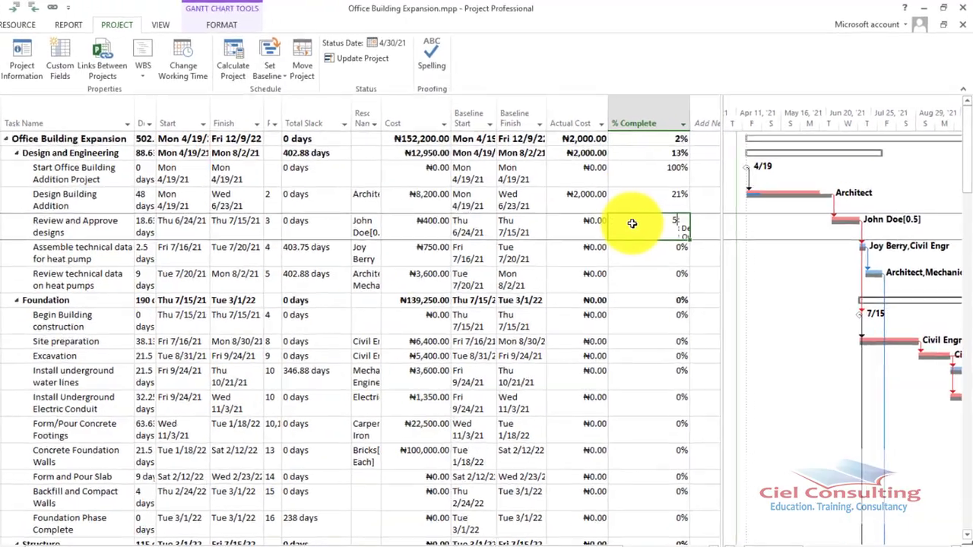
text(50)
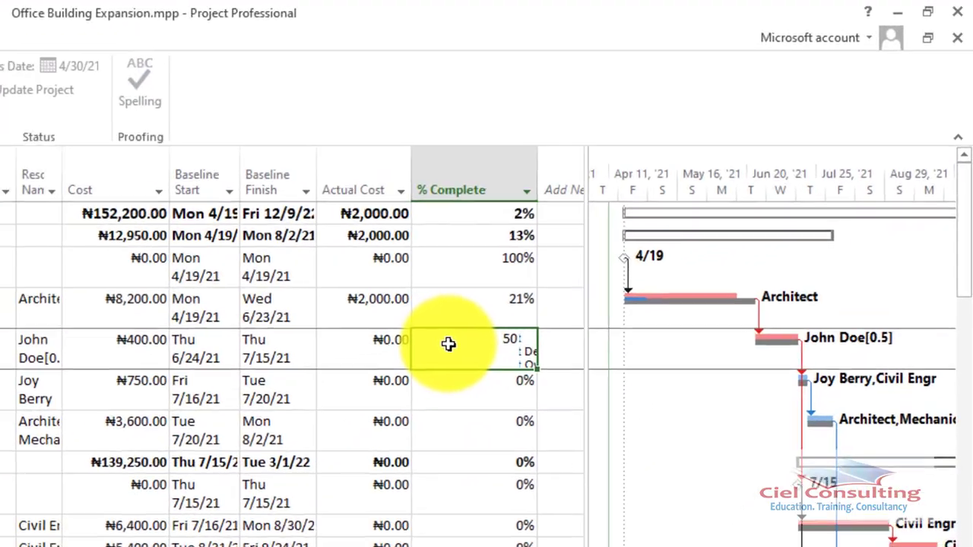
key(Return)
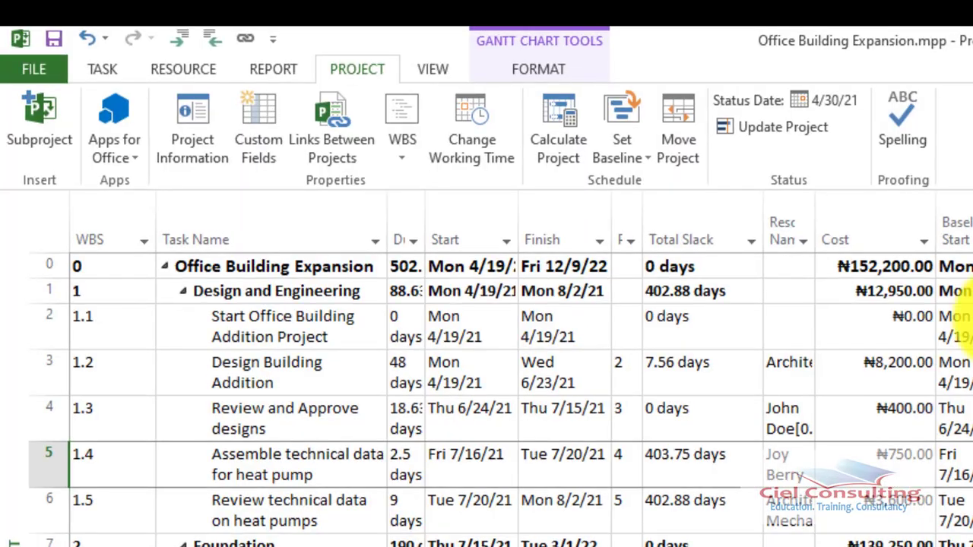
Mark Assemble technical data for heat pump as 25% complete using the preset progress command
click(90, 68)
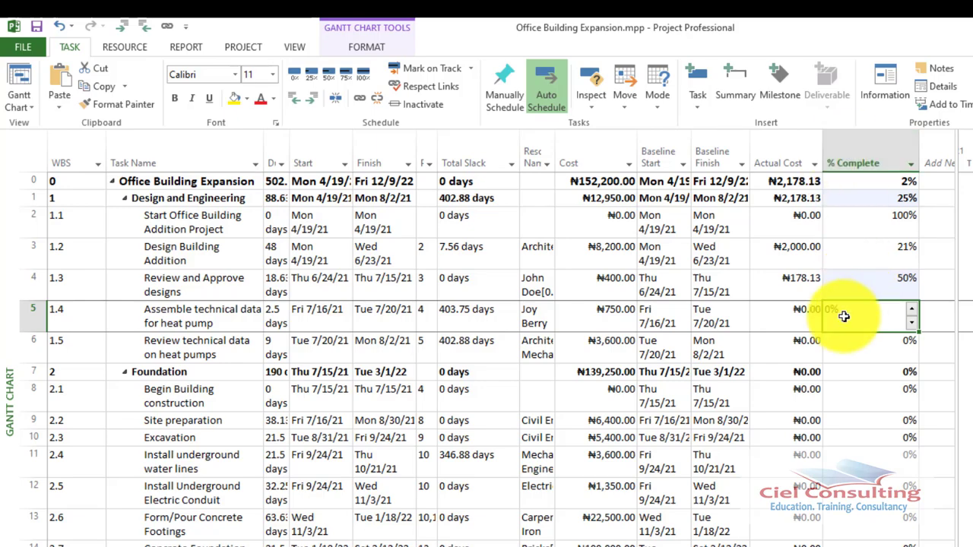
click(217, 321)
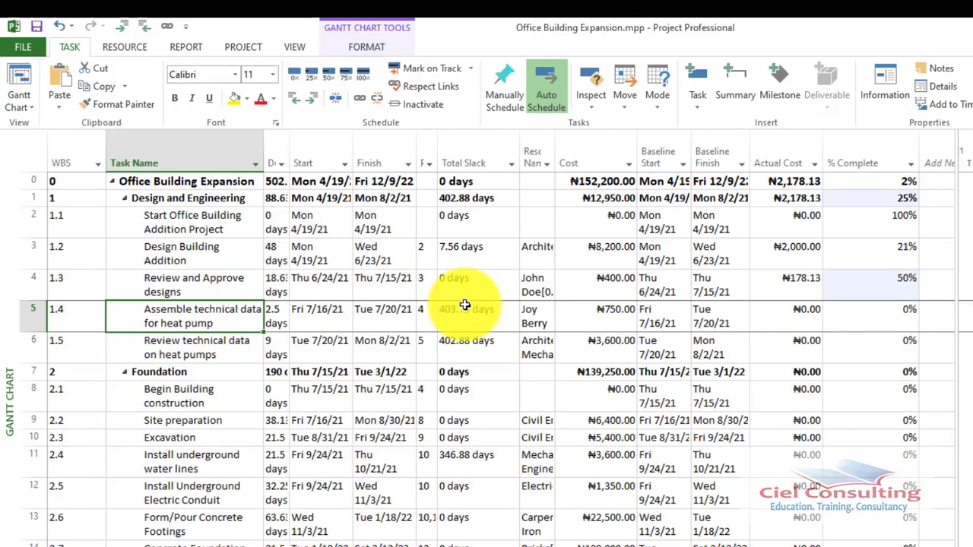
click(309, 78)
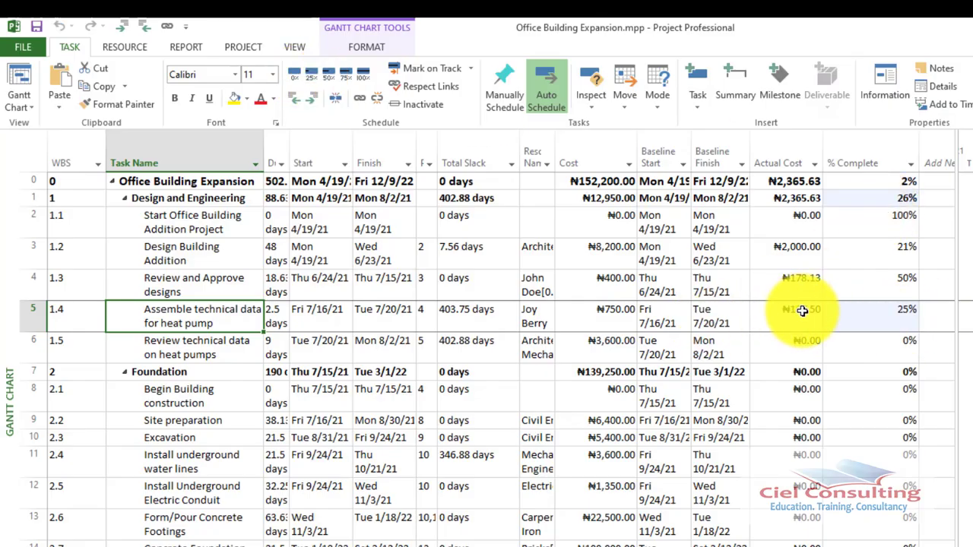
Set the % Complete of Review technical data on heat pumps to 33%
click(222, 353)
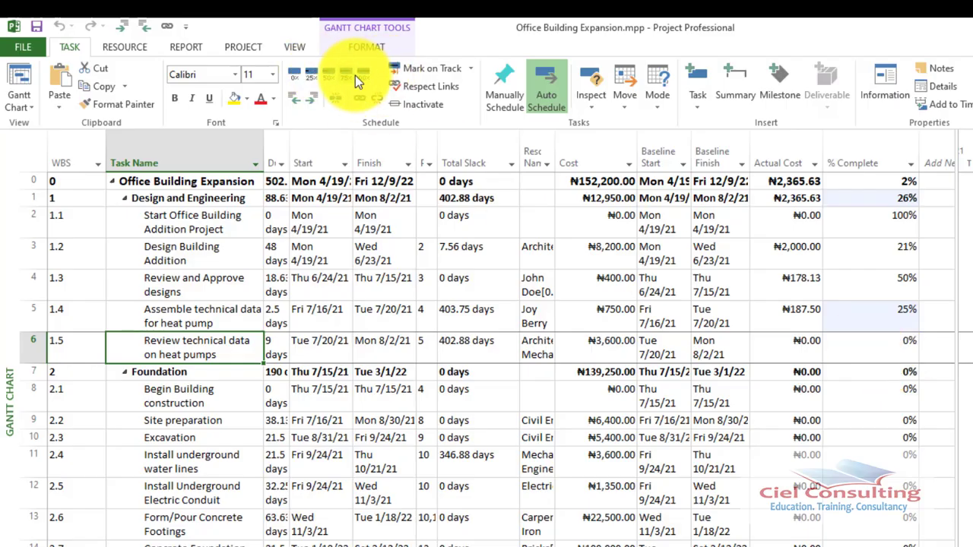
double_click(894, 355)
text(33)
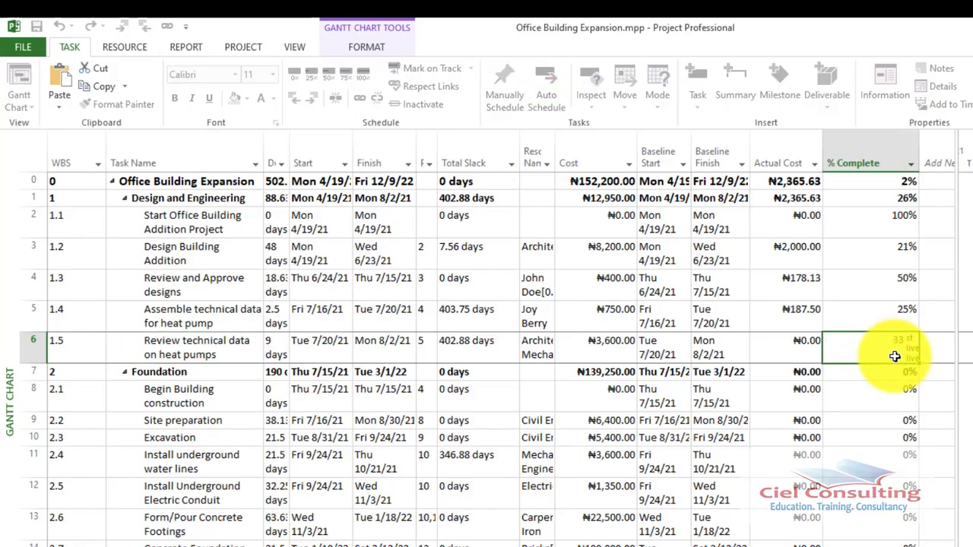
key(Return)
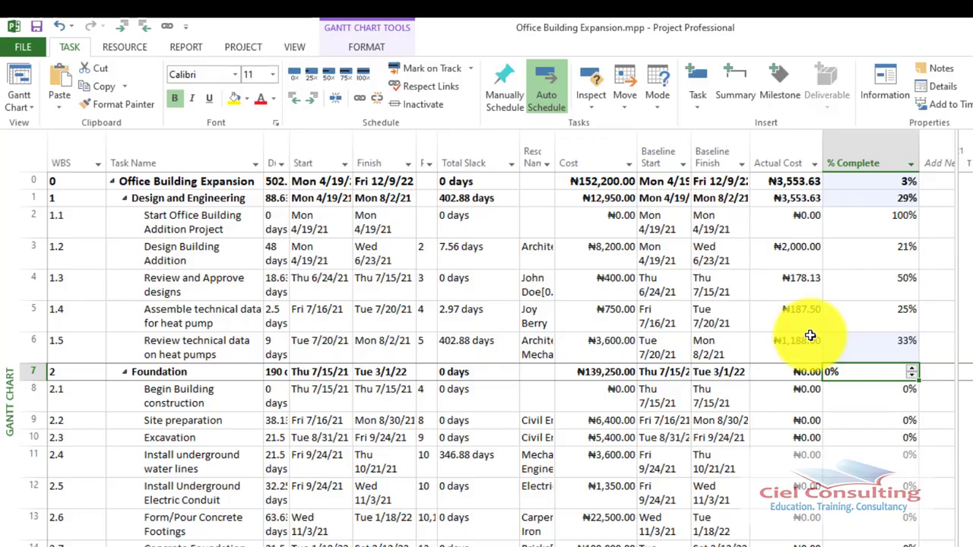
Set the project's current date to Fri 4/30/21 in Project Information and review the Update Project options without applying them
click(243, 48)
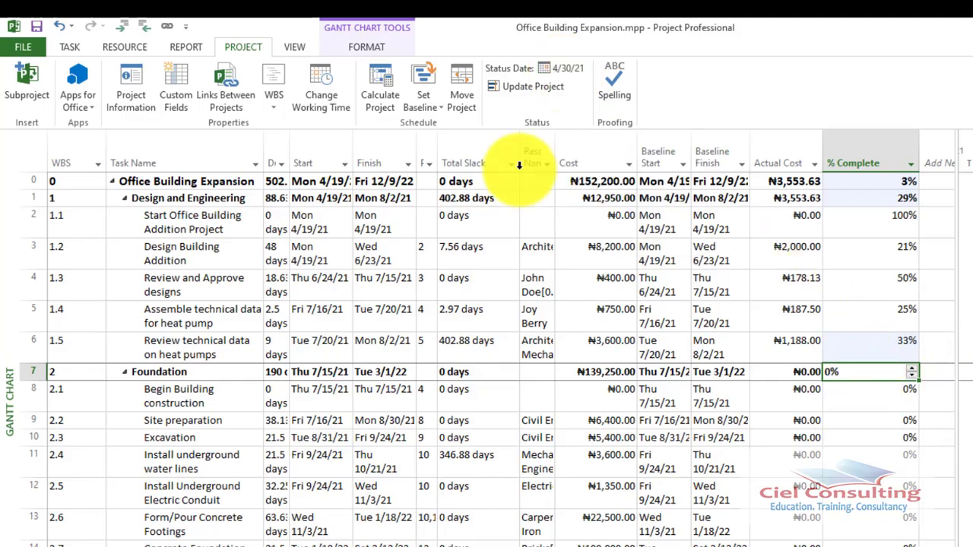
click(131, 88)
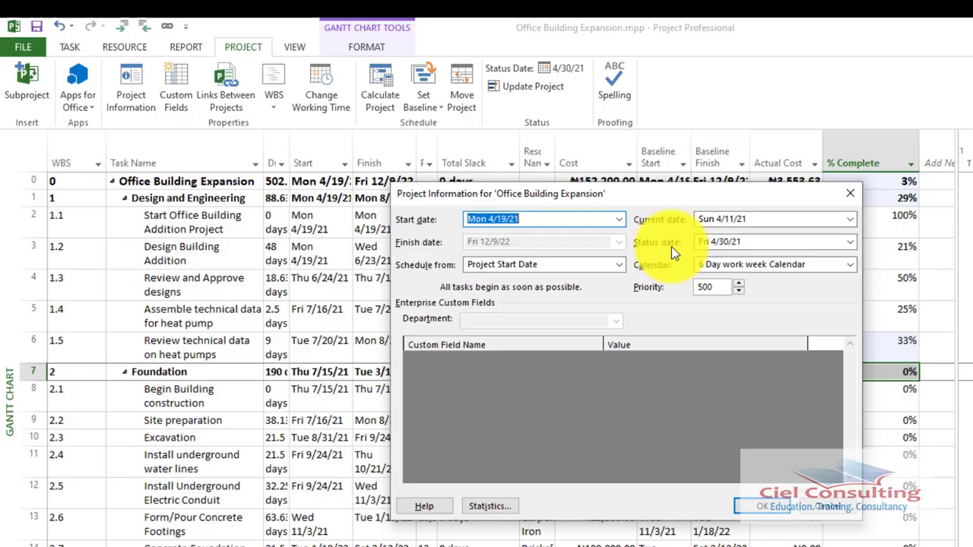
click(850, 219)
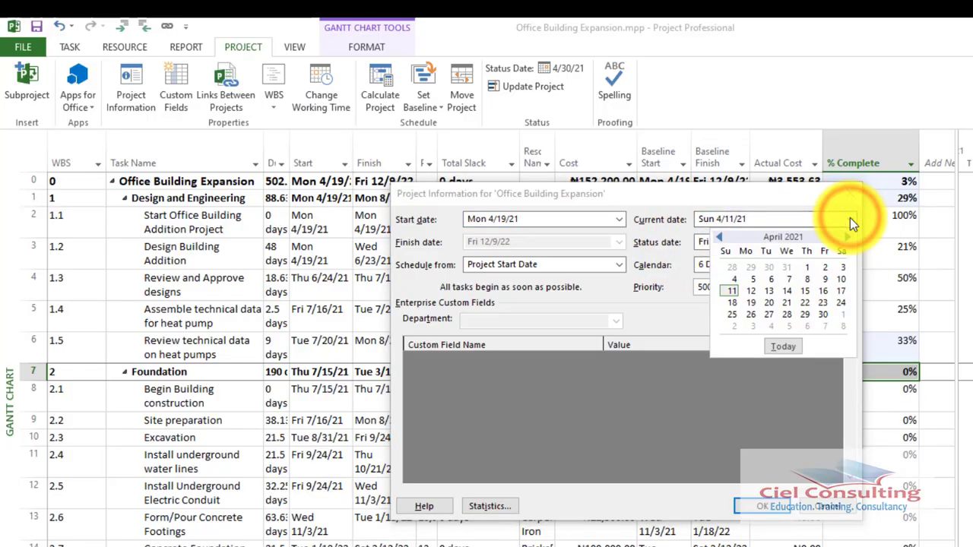
click(849, 217)
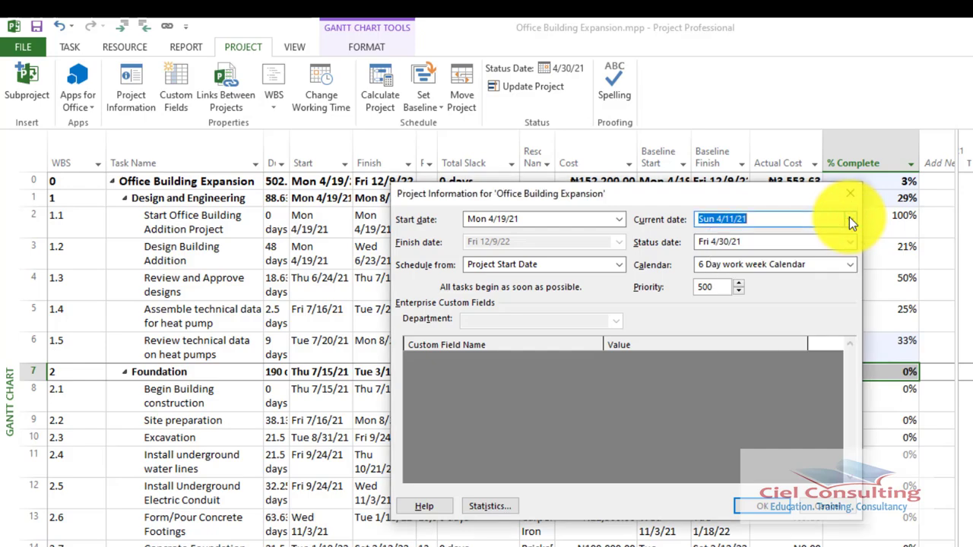
click(849, 217)
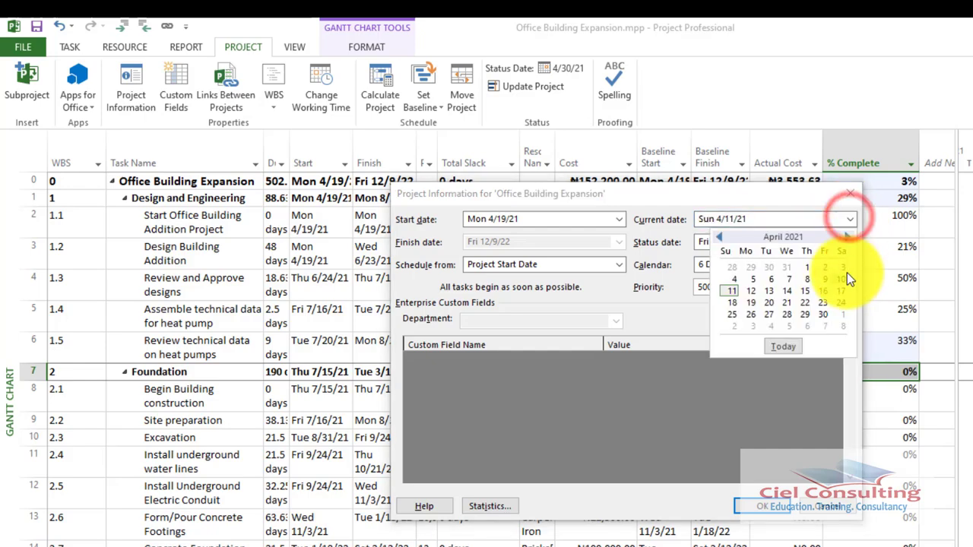
click(825, 312)
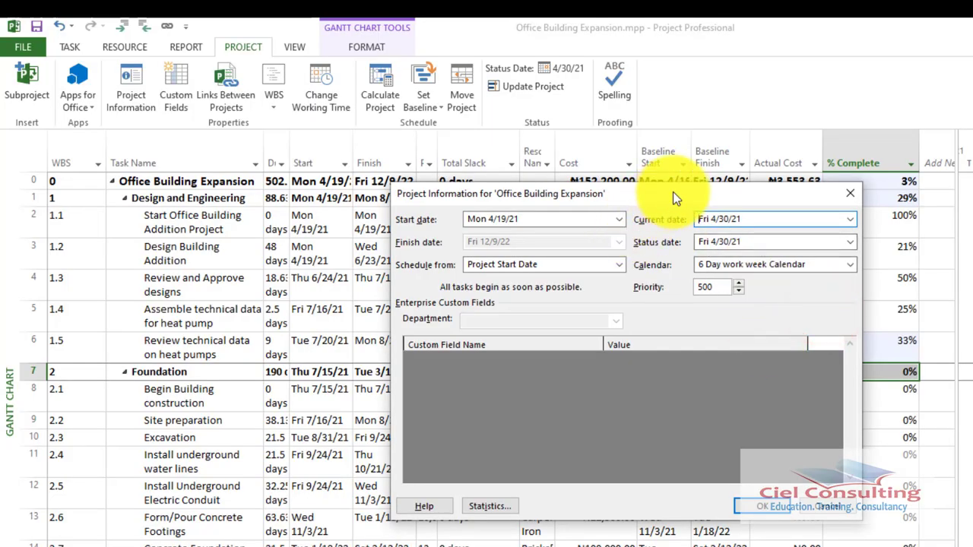
click(767, 511)
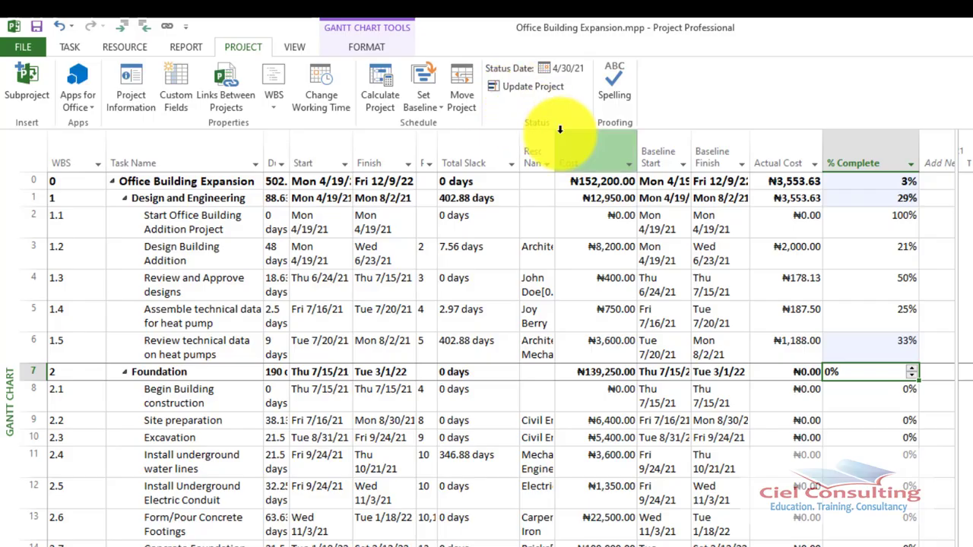
click(514, 90)
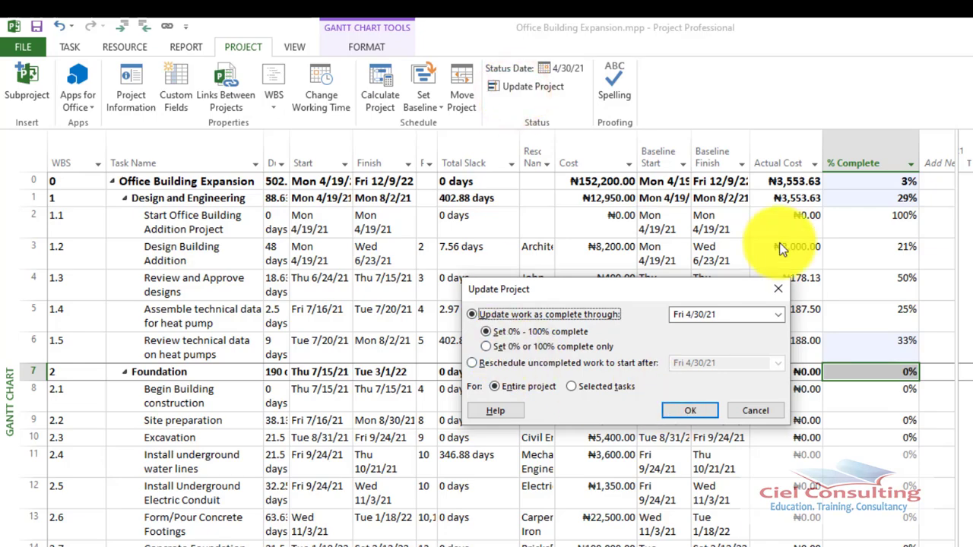
click(783, 289)
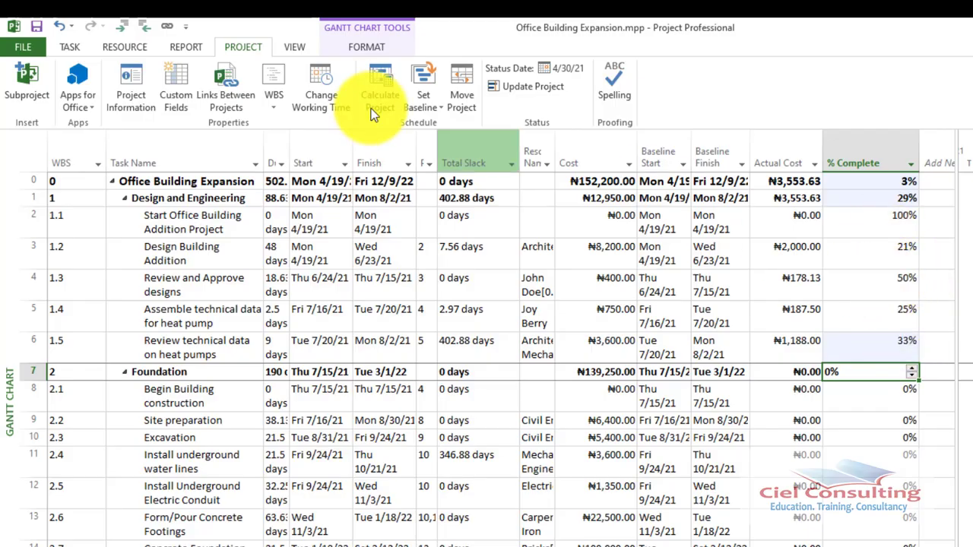
Switch the Gantt Chart's task table from Entry to the Tracking table
click(69, 47)
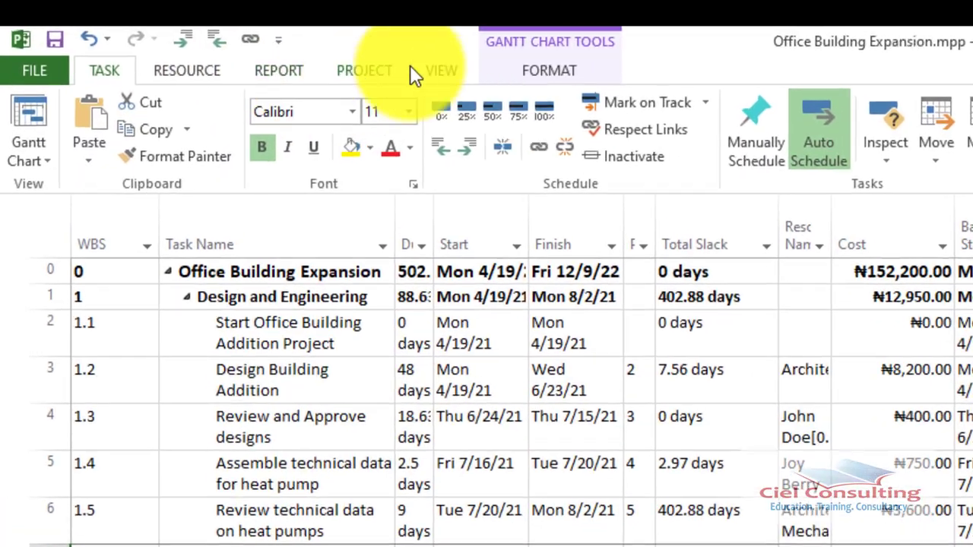
click(439, 67)
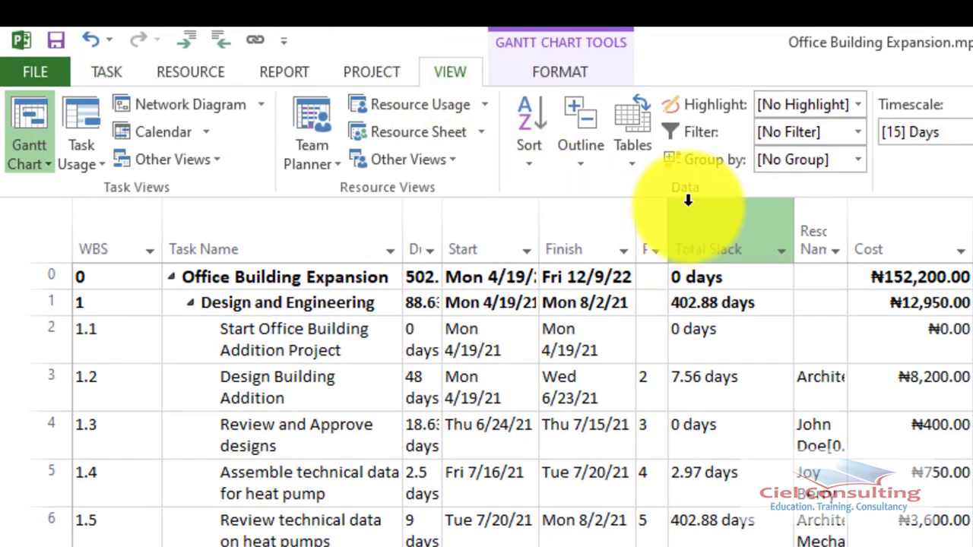
click(631, 144)
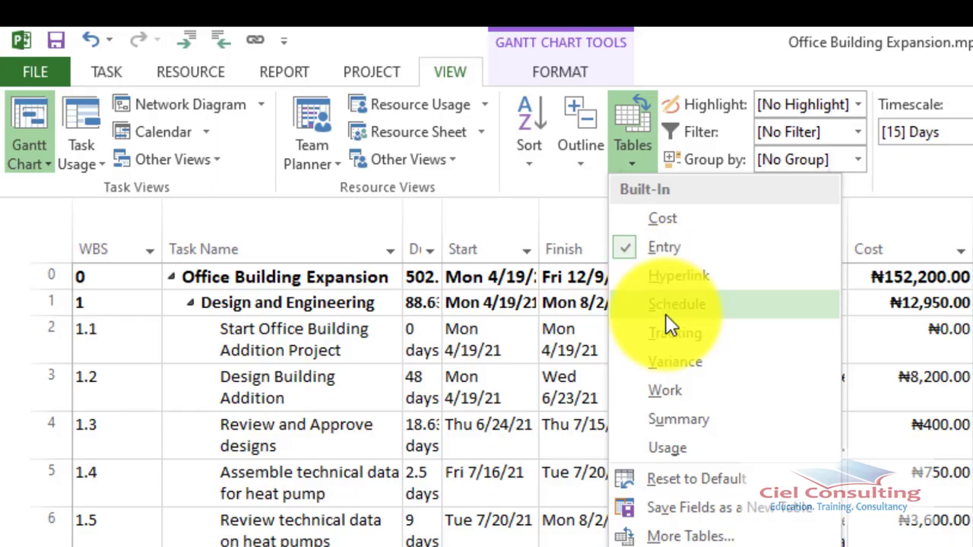
click(692, 334)
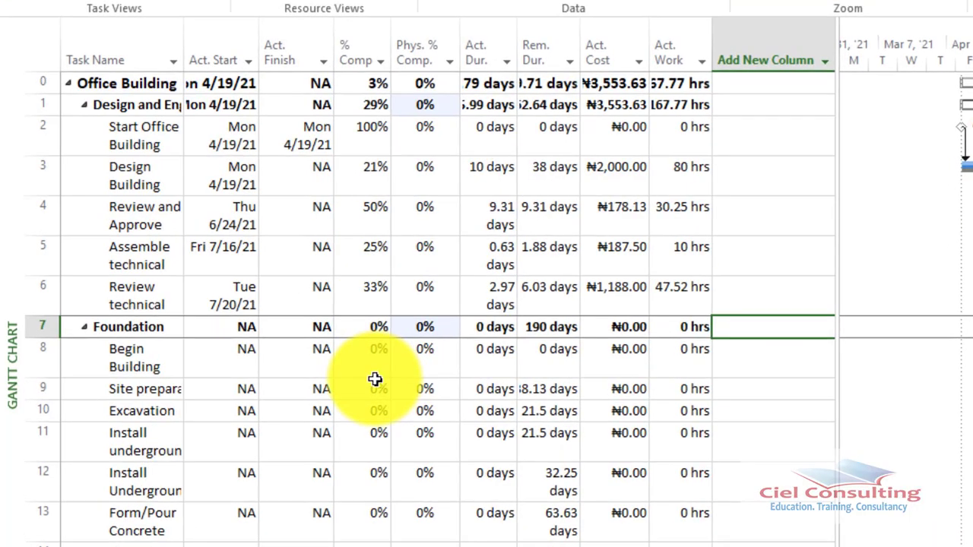
Set the % Complete of Site preparation, under Foundation, to 20% in the Tracking table
click(377, 358)
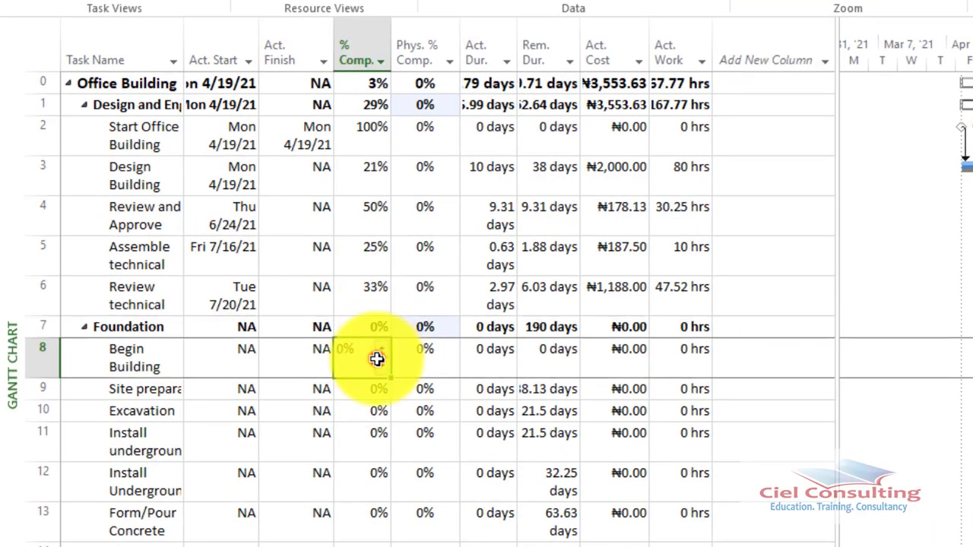
click(378, 358)
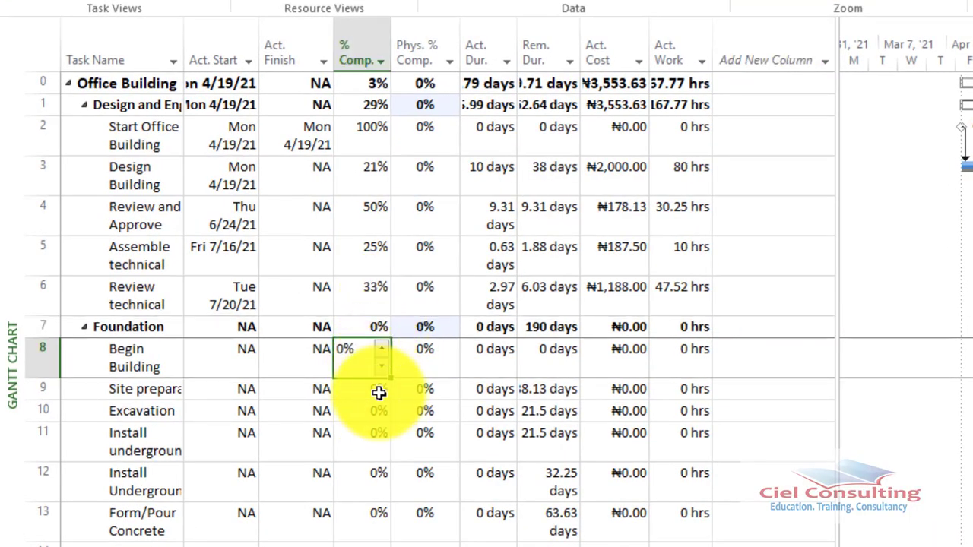
click(379, 393)
text(2)
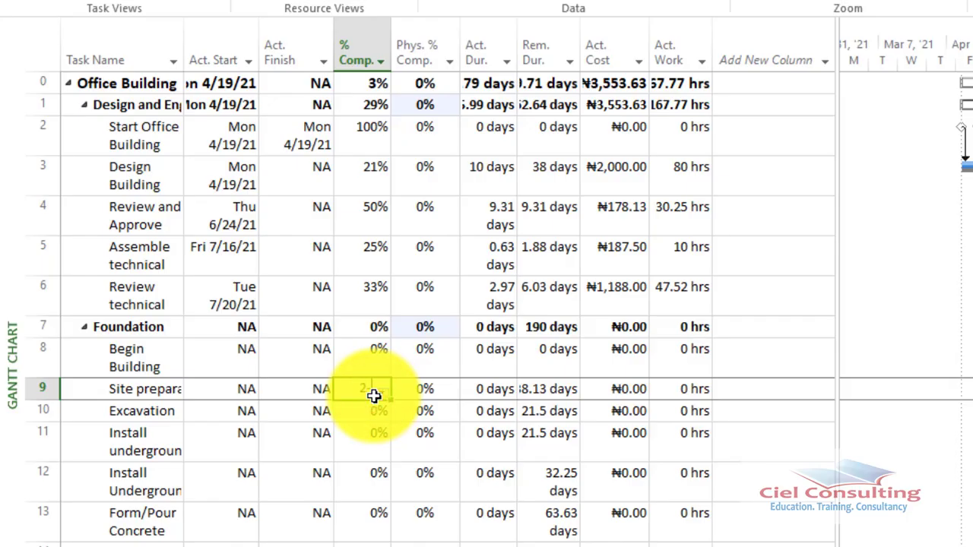
text(0)
key(Return)
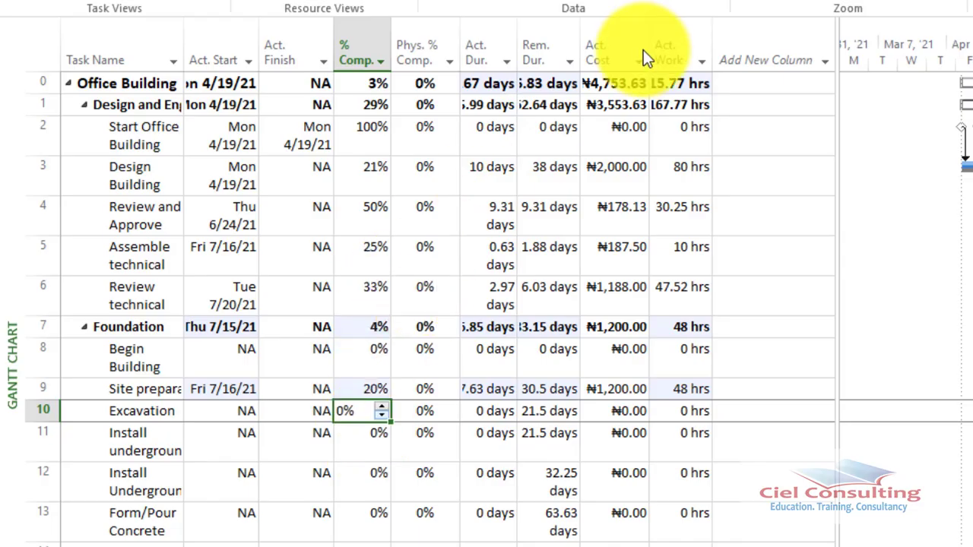
click(760, 475)
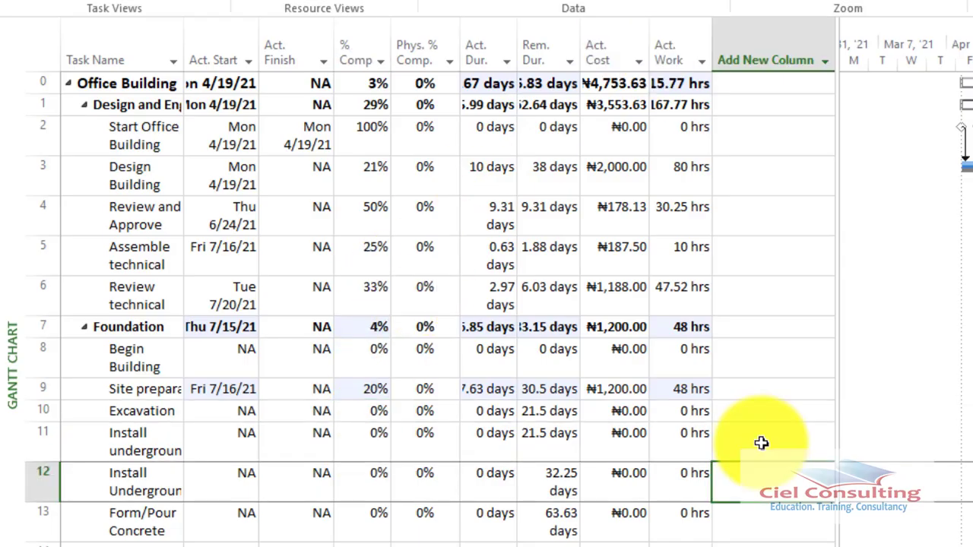
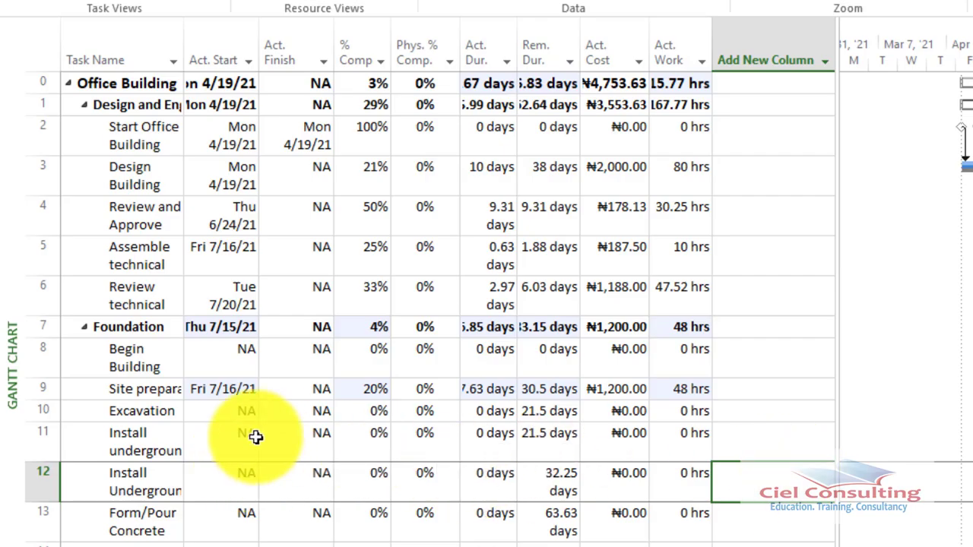
Add Start and Finish columns at the end of the Tracking table
click(256, 436)
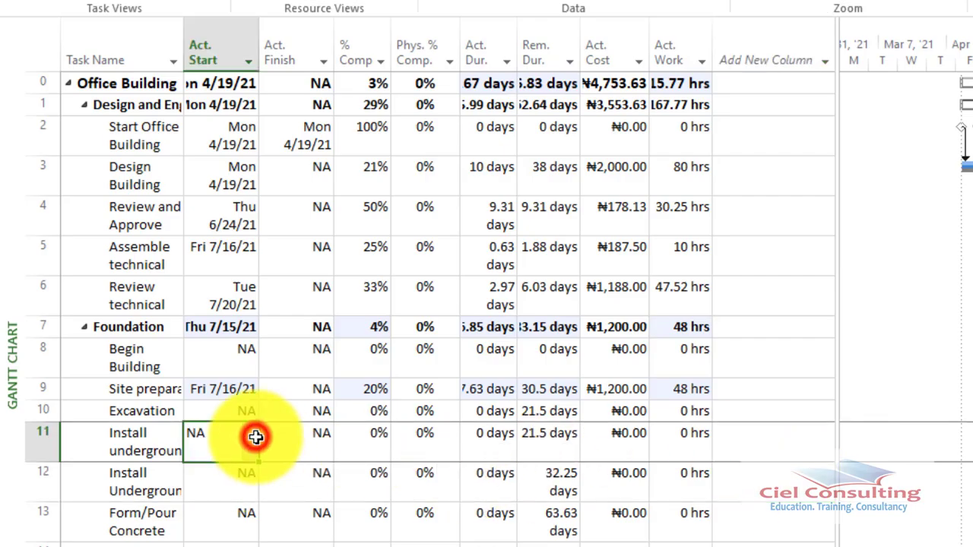
click(226, 410)
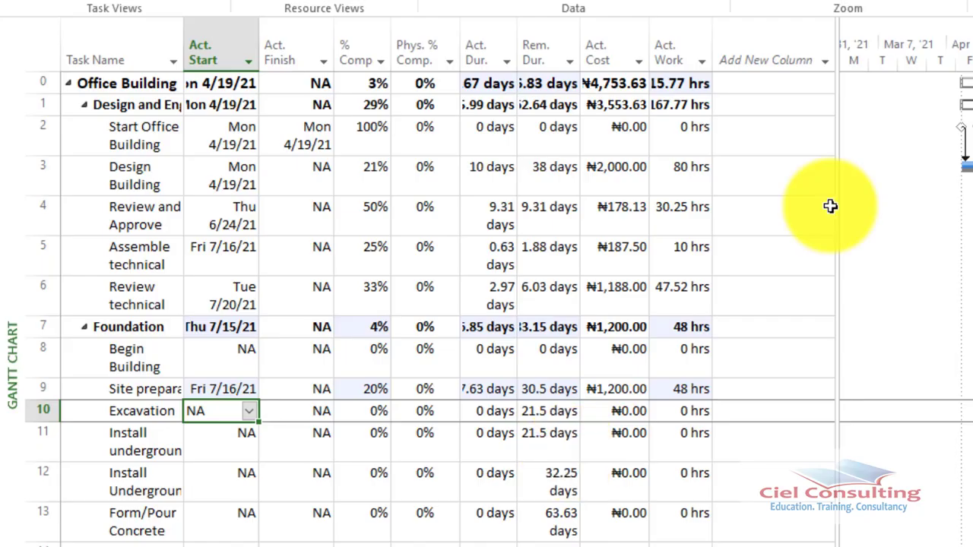
drag(837, 220, 972, 220)
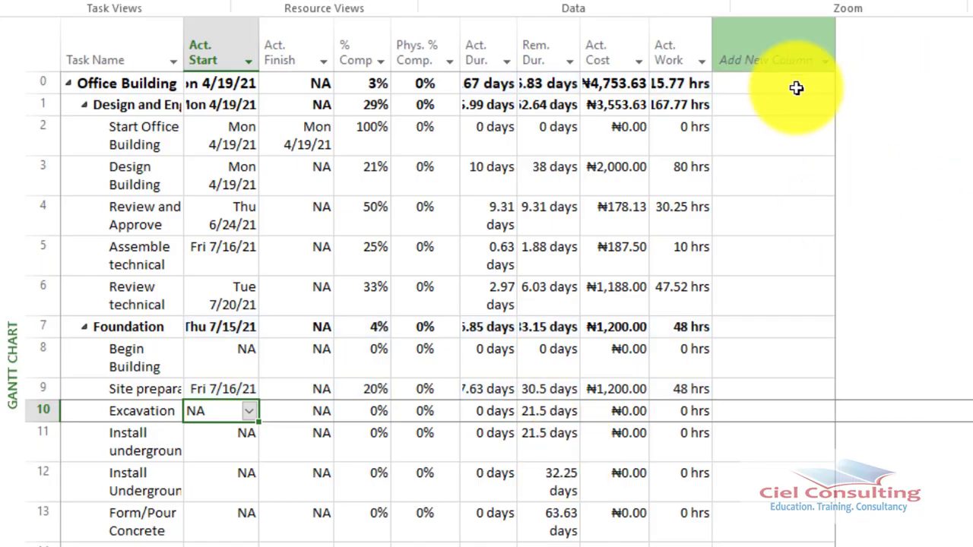
click(778, 60)
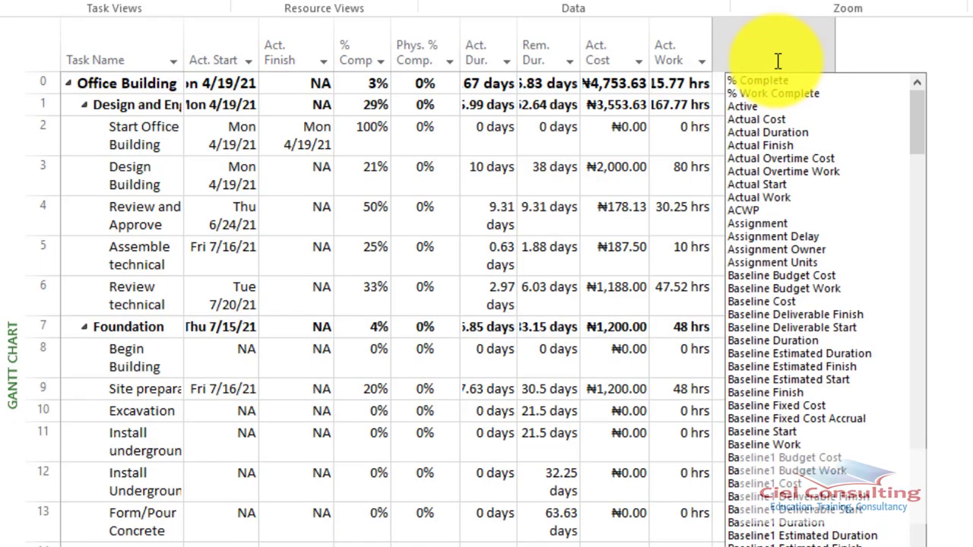
text(start)
key(Return)
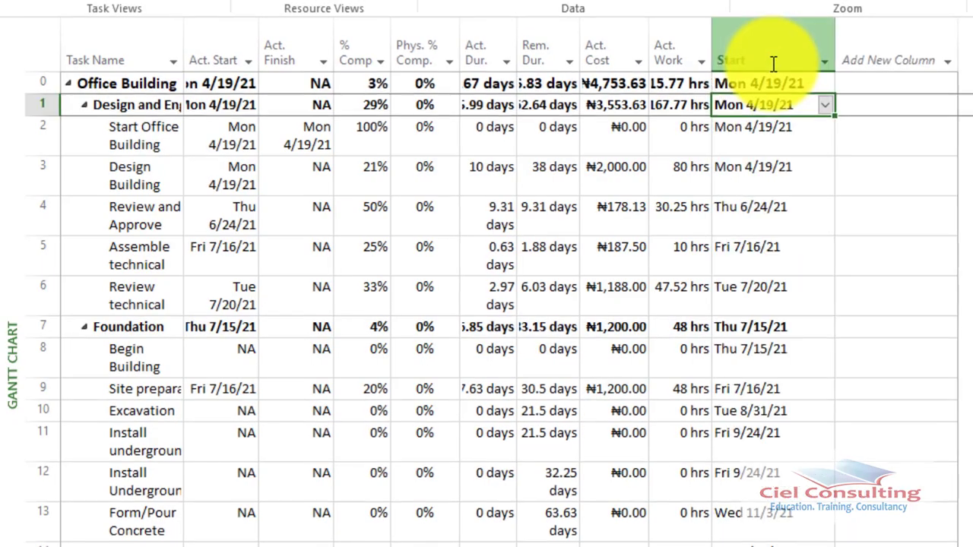
click(891, 61)
text(finish)
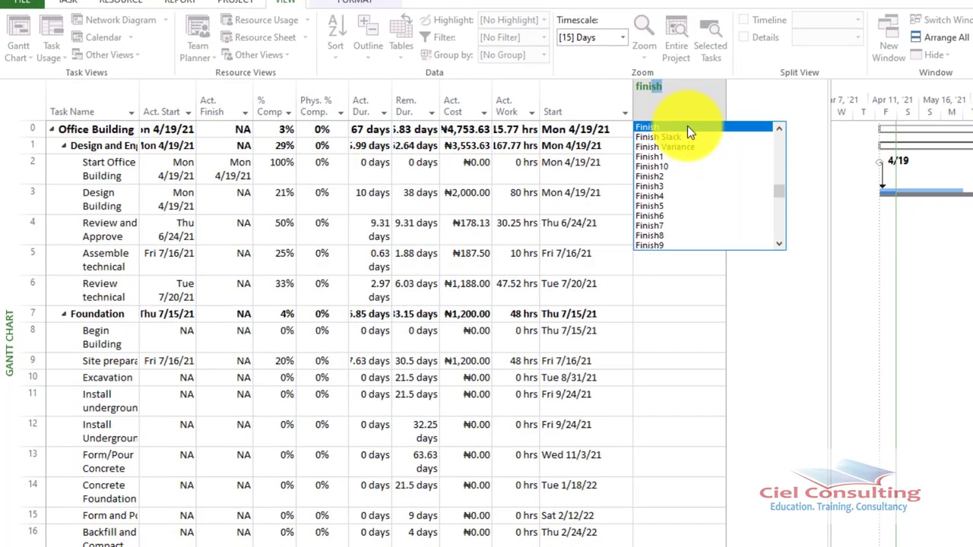
click(709, 122)
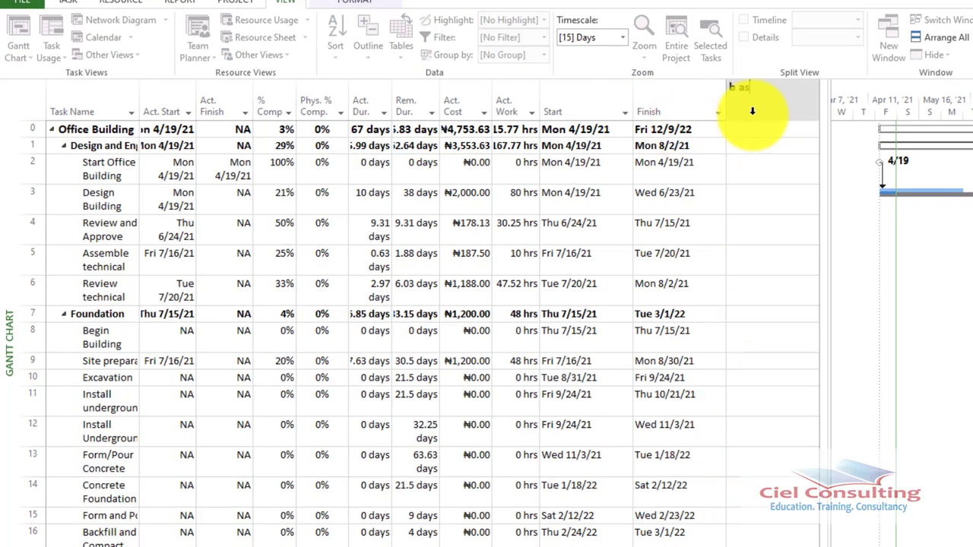
Add Baseline Start and Baseline Finish columns after the Finish column
click(728, 244)
click(863, 113)
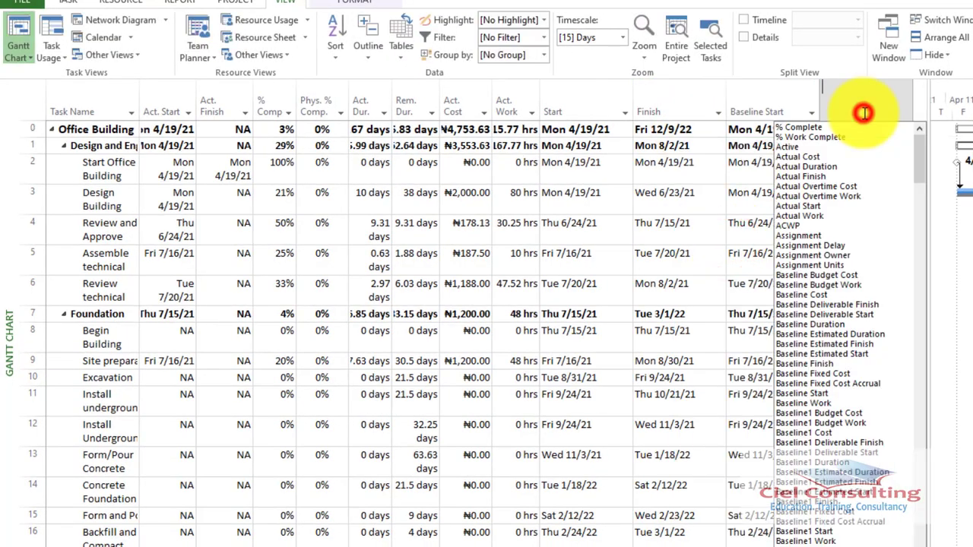
text(b)
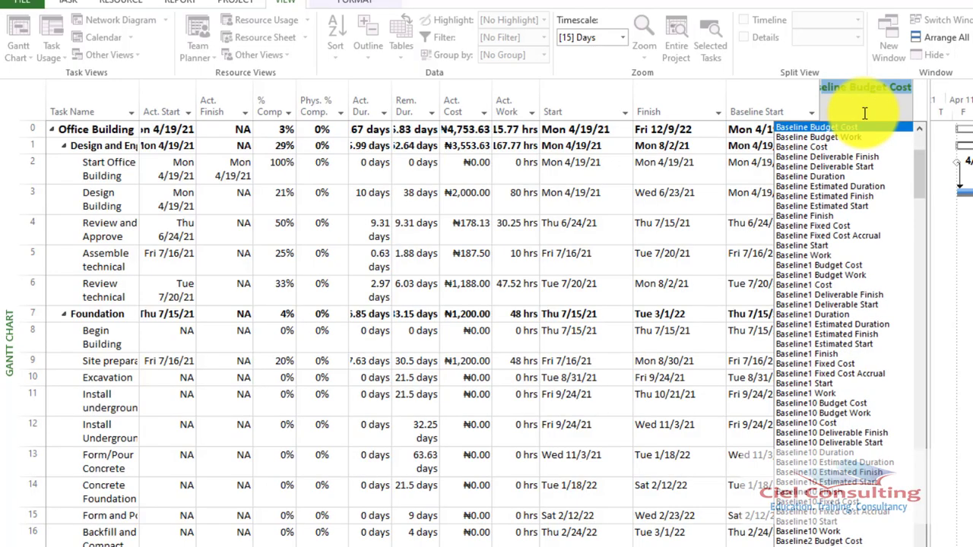
click(804, 216)
Compare the Excavation task's Start and Finish dates with its Baseline Start and Baseline Finish
click(119, 380)
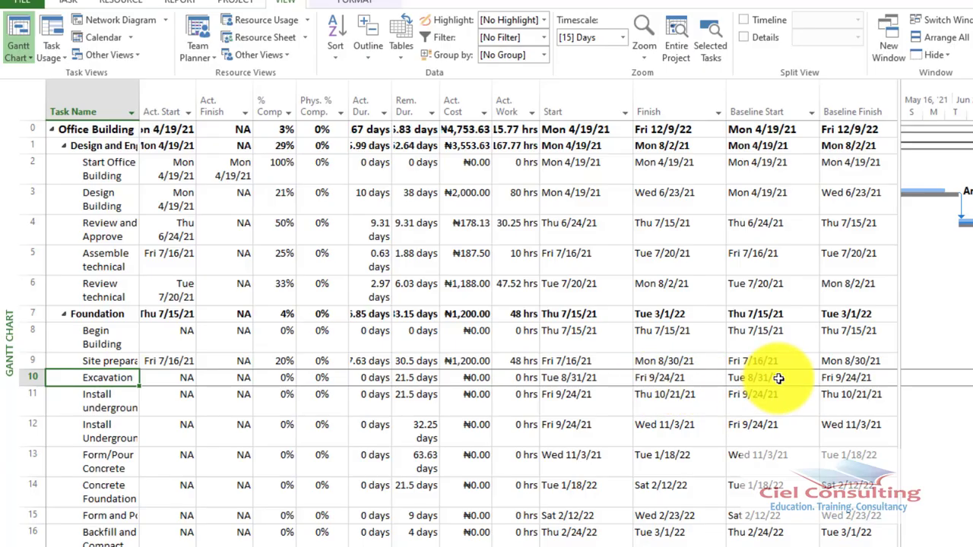
click(851, 377)
click(788, 380)
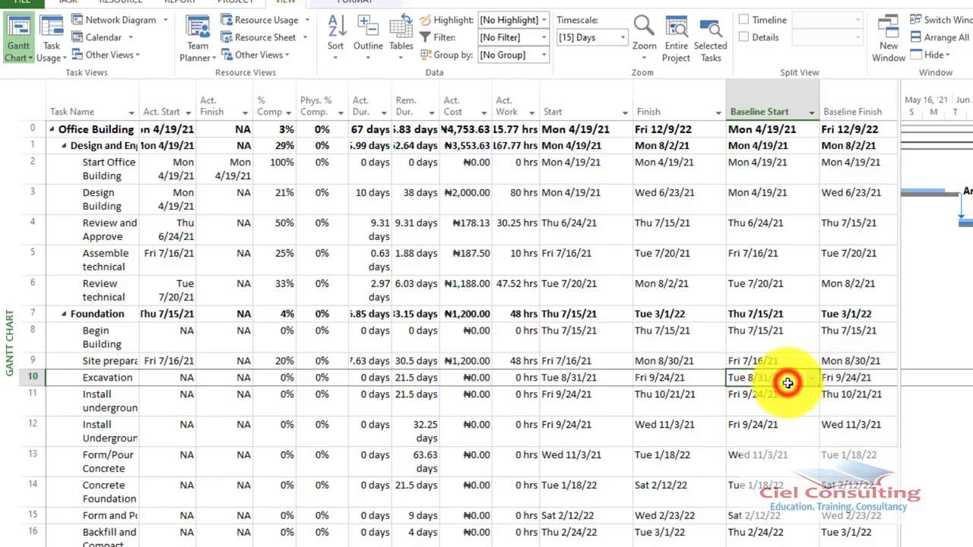
click(853, 377)
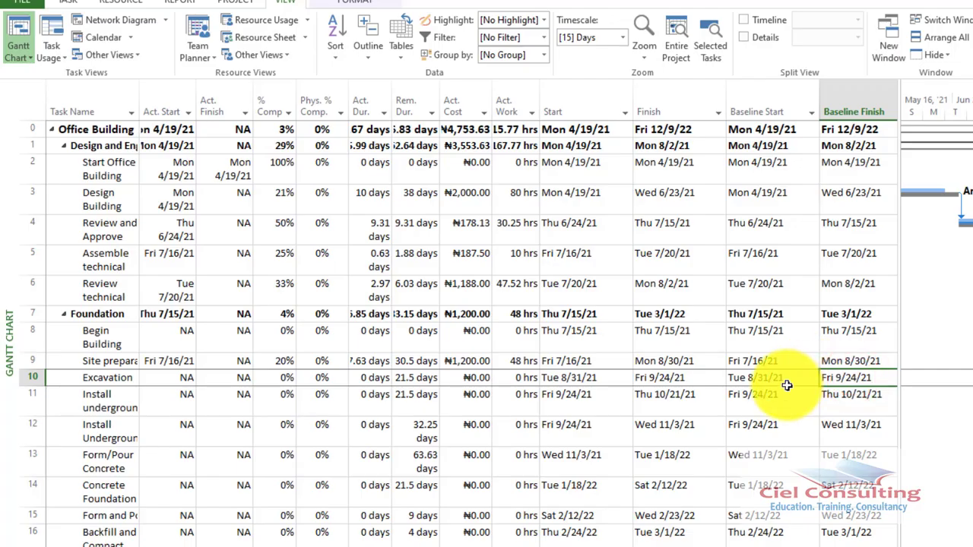
click(787, 384)
click(852, 373)
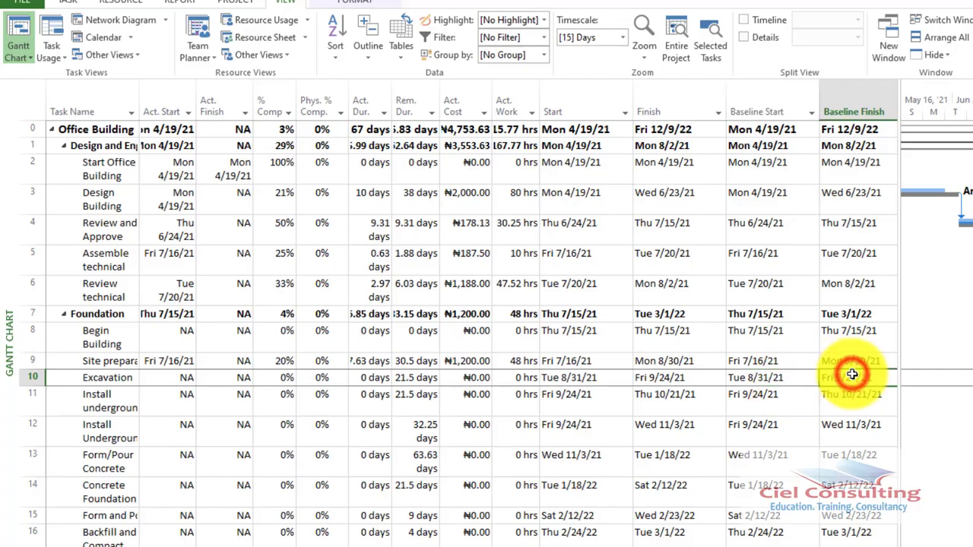
click(791, 384)
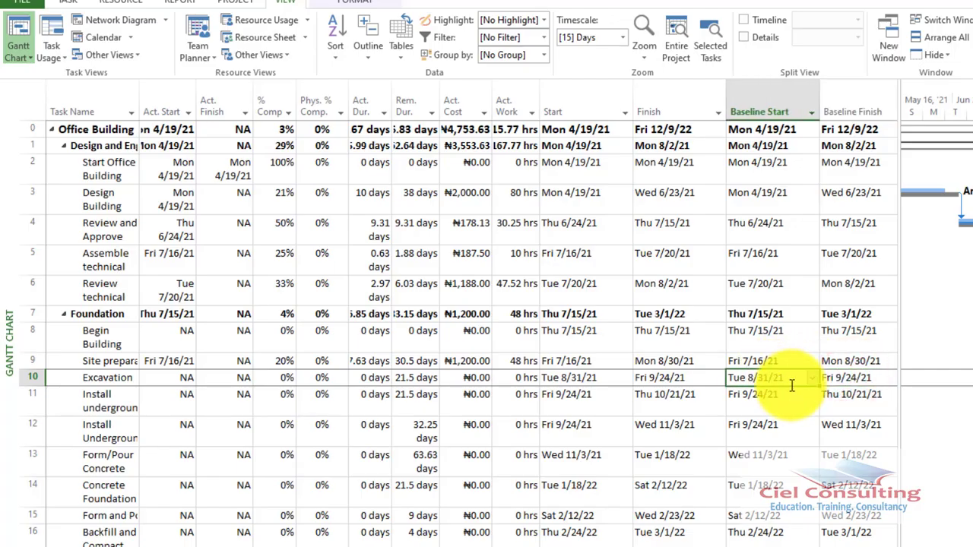
click(583, 377)
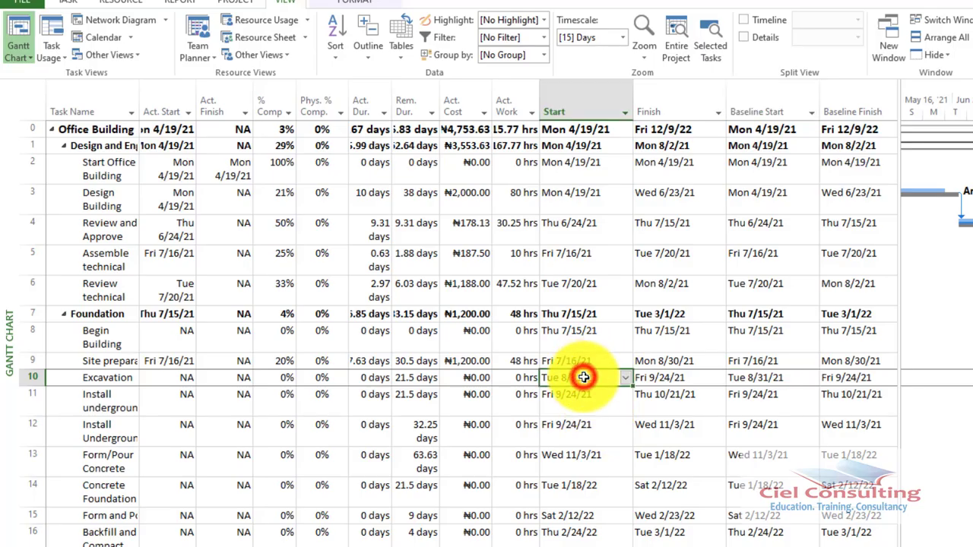
click(852, 380)
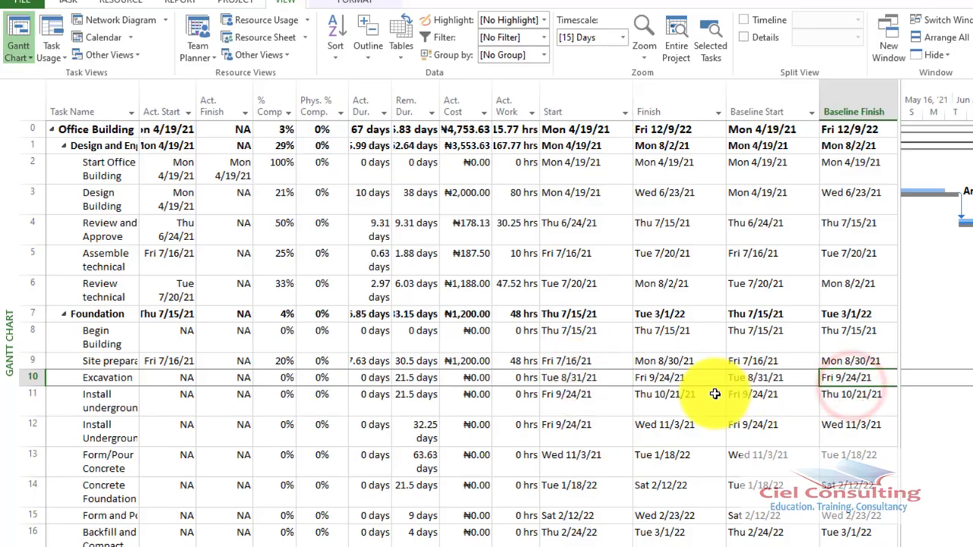
click(686, 378)
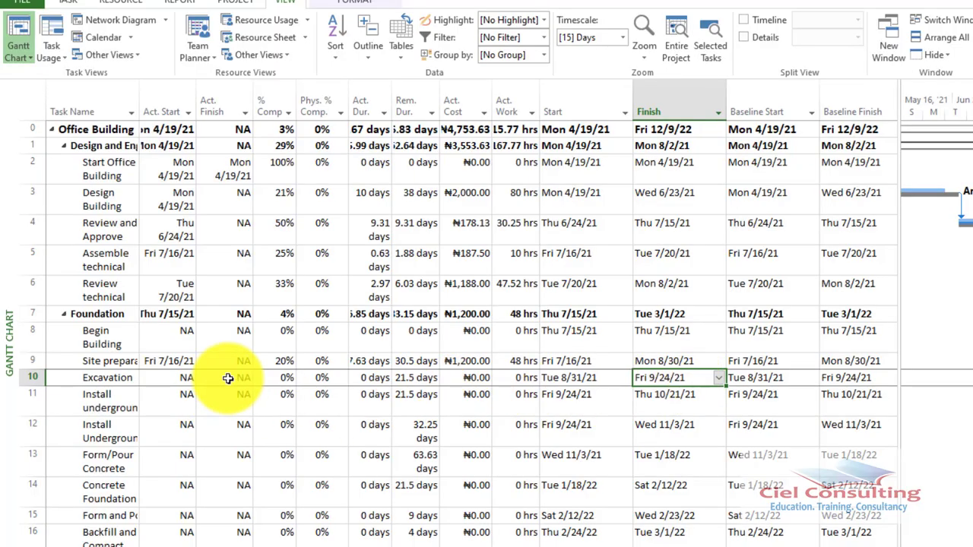
Set the actual start date of the Excavation task to Mon 9/6/21
click(180, 380)
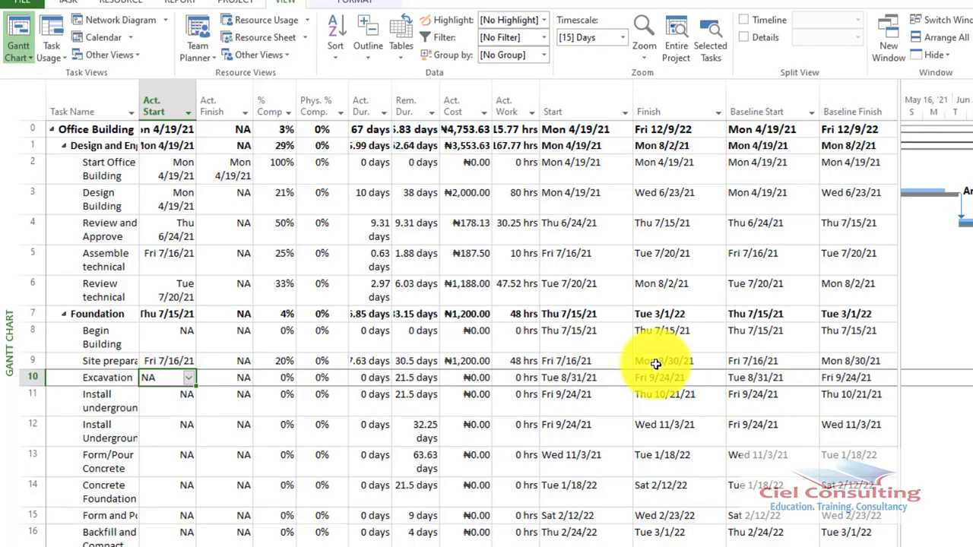
click(189, 379)
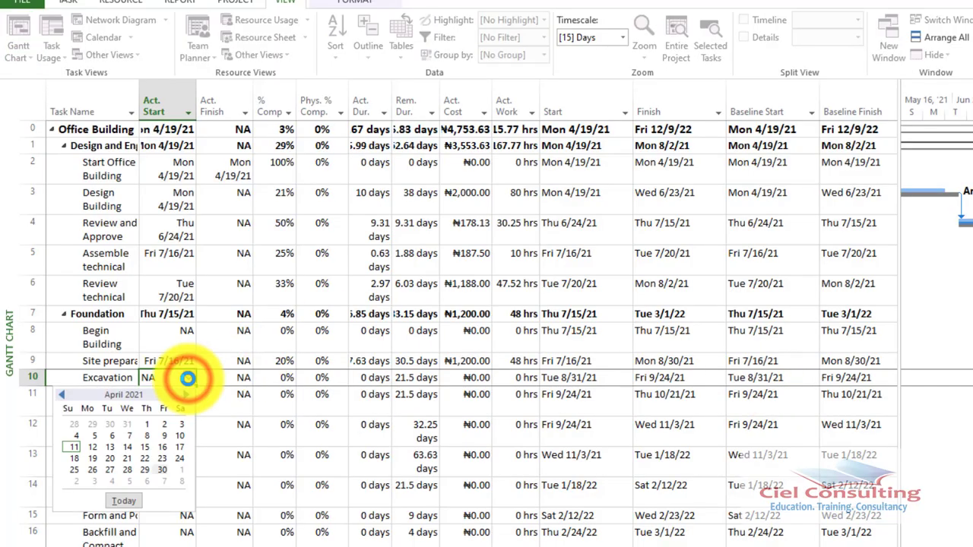
click(185, 394)
click(185, 394)
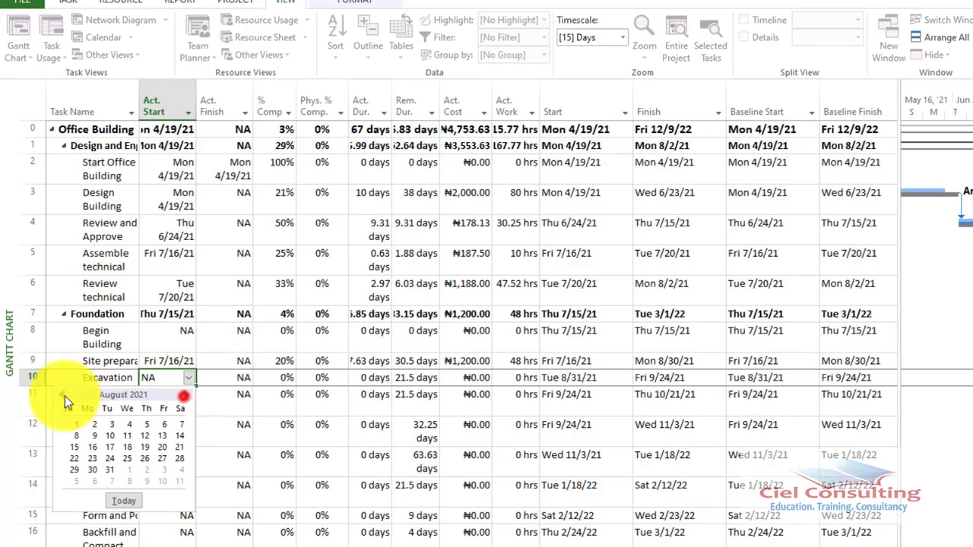
click(185, 395)
click(186, 395)
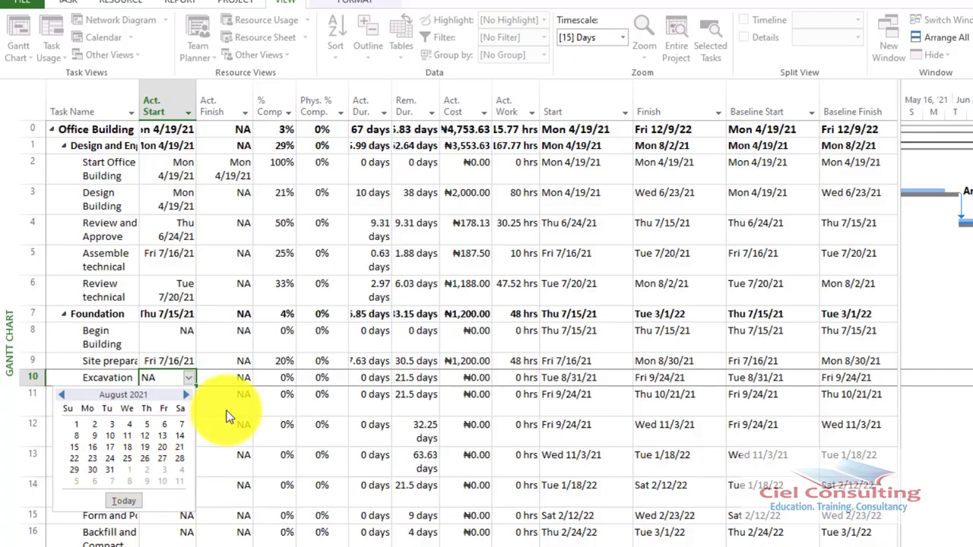
click(187, 399)
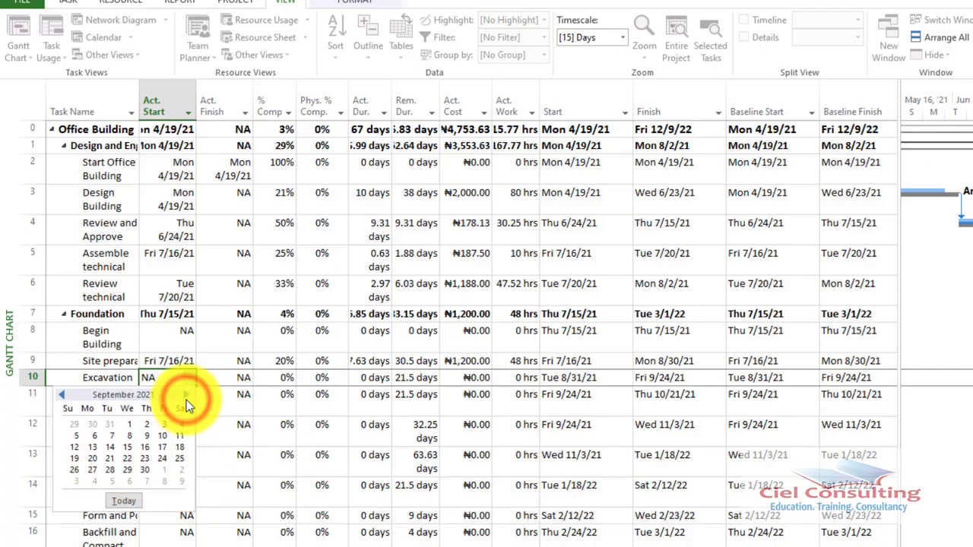
click(96, 436)
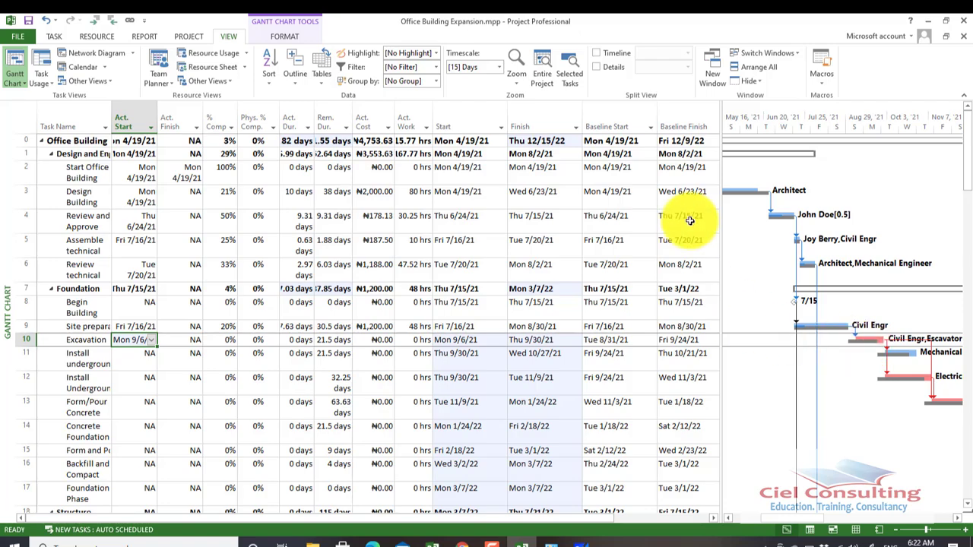
Check Excavation's baseline, scheduled and actual start dates, and set its % Complete to 50%
click(633, 340)
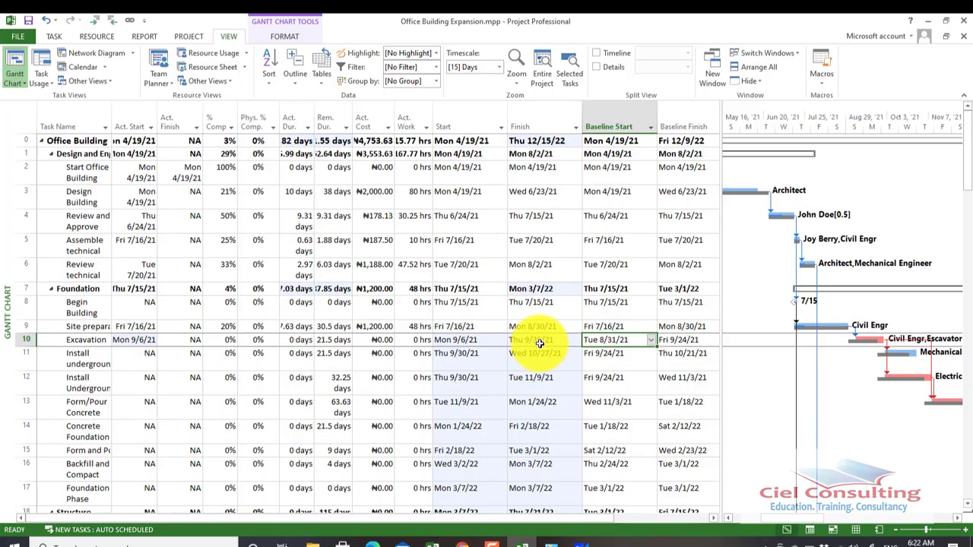
click(464, 344)
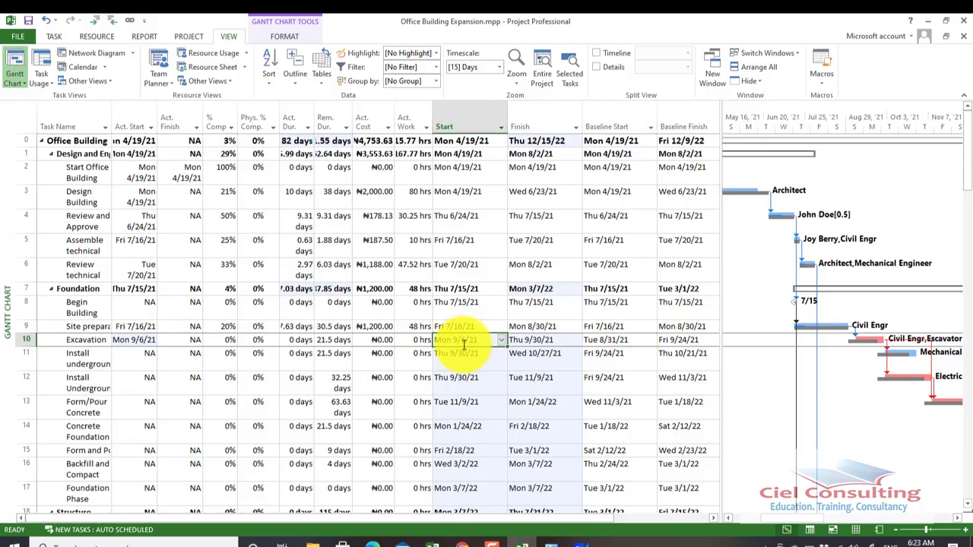
click(142, 342)
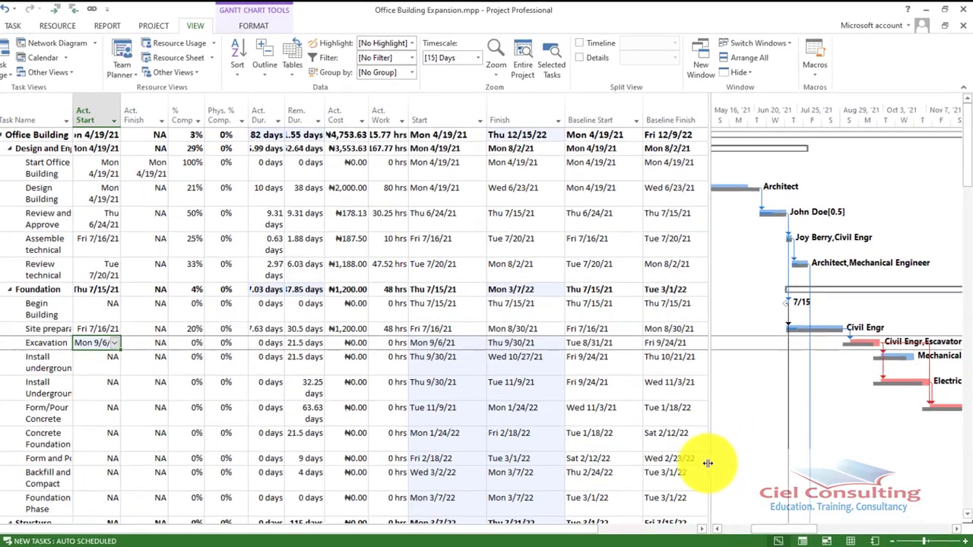
drag(708, 464, 669, 462)
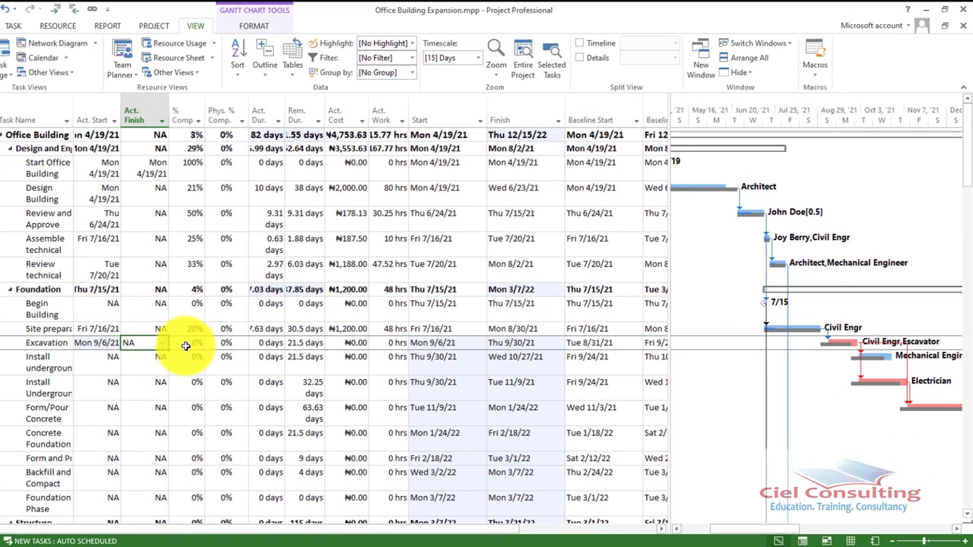
click(174, 346)
click(194, 345)
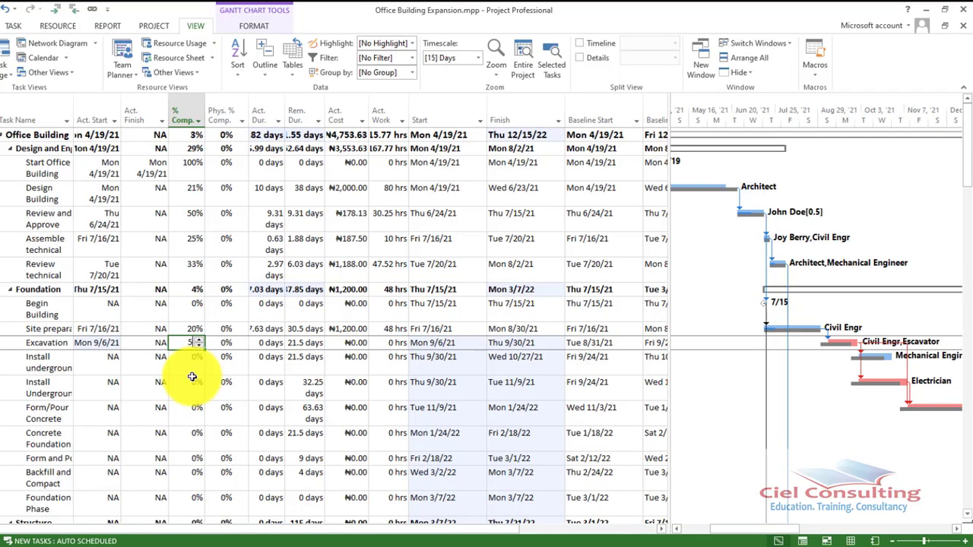
text(50)
key(Return)
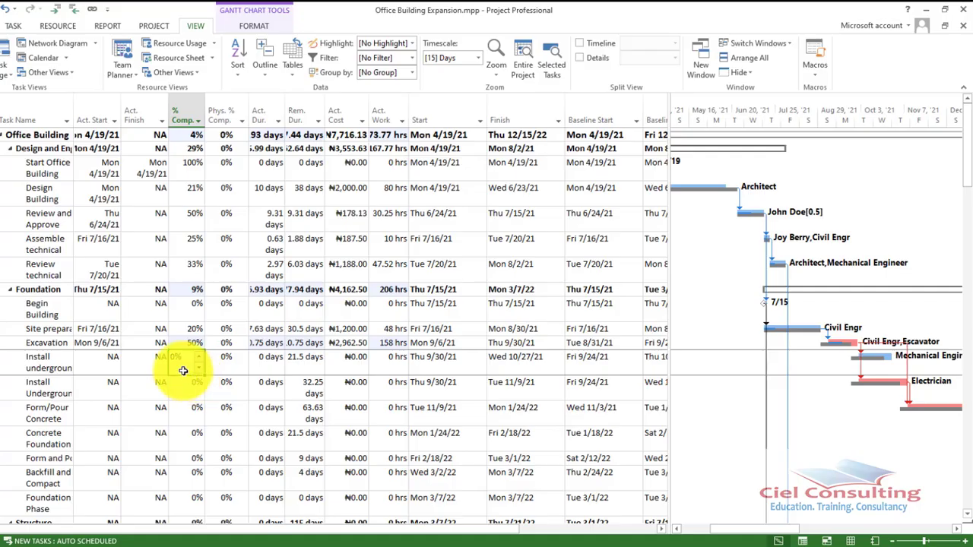
Check the Excavation task's actual finish and actual cost, and widen the table to show the whole Baseline Finish column
click(162, 345)
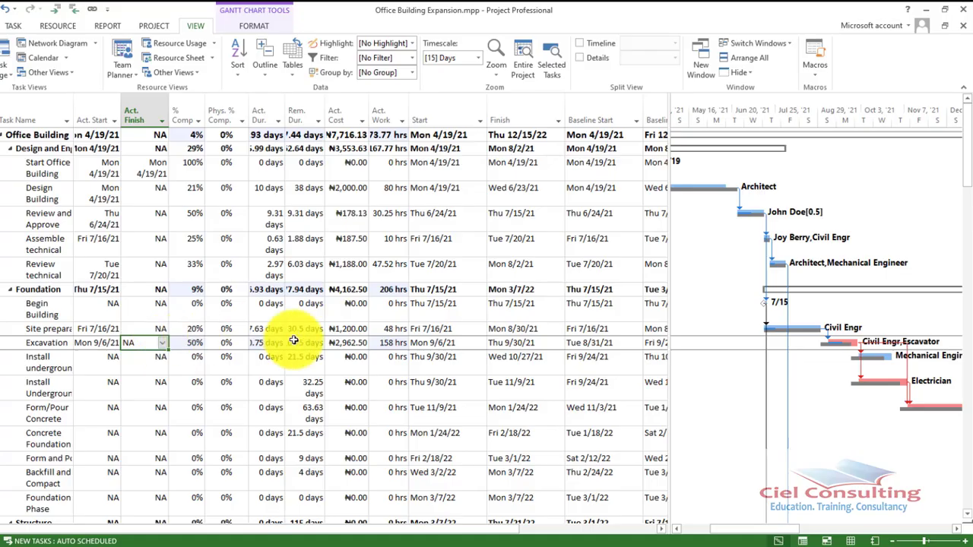
click(351, 343)
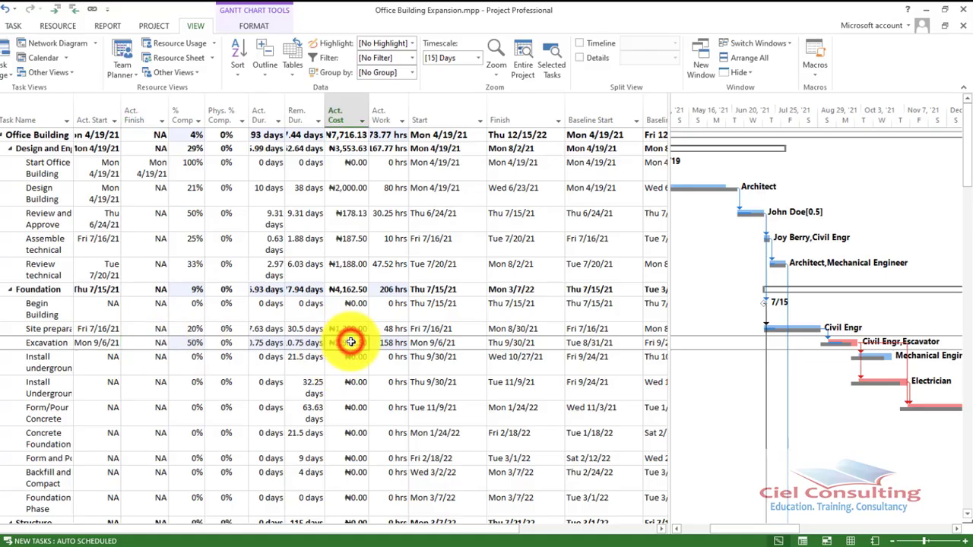
click(165, 343)
click(164, 344)
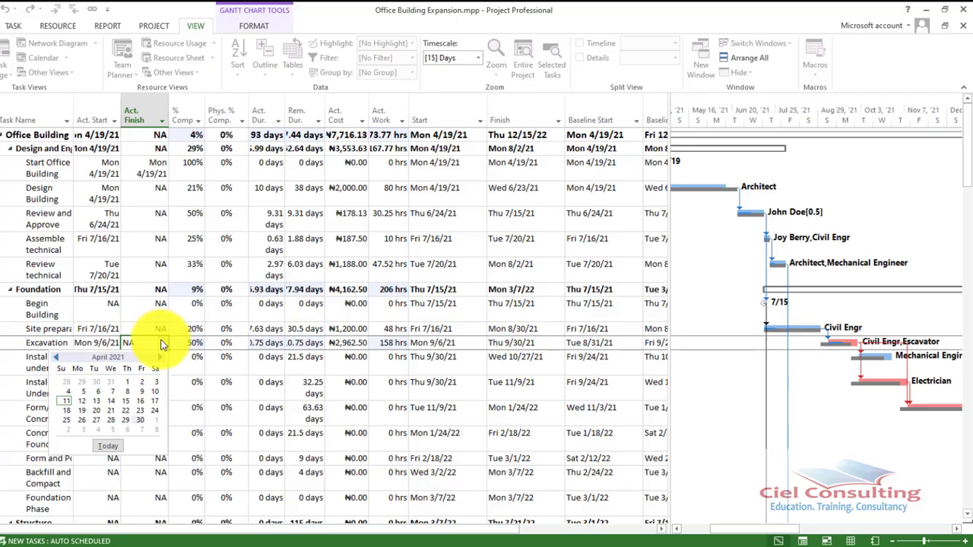
mouse_move(534, 546)
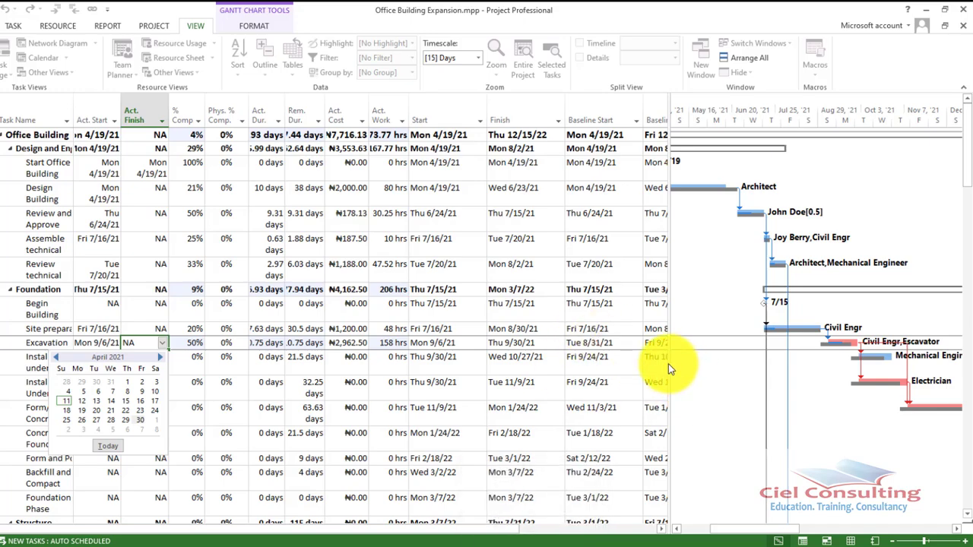
drag(669, 364, 702, 369)
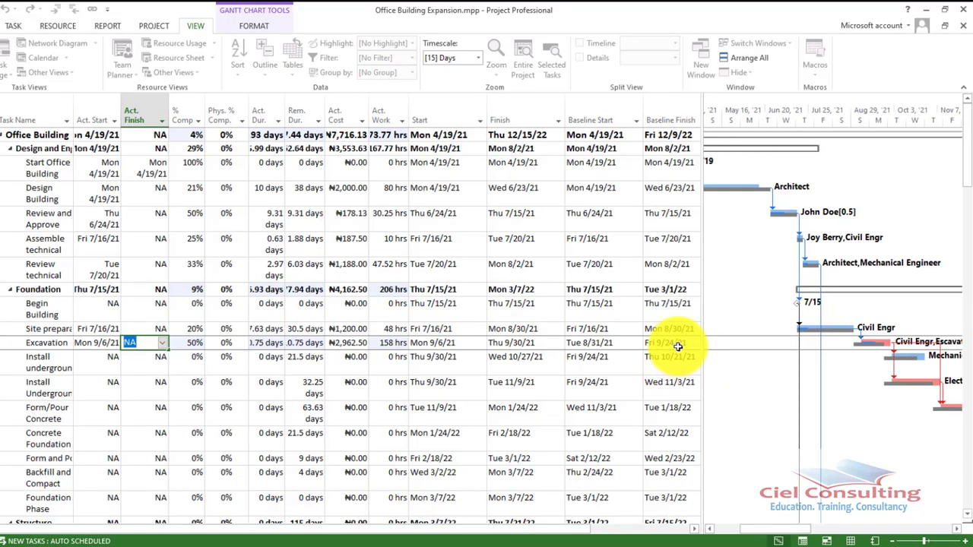
Set the Excavation task's actual finish date to Mon 10/4/21 and accept the duration change for its resource assignment
click(162, 344)
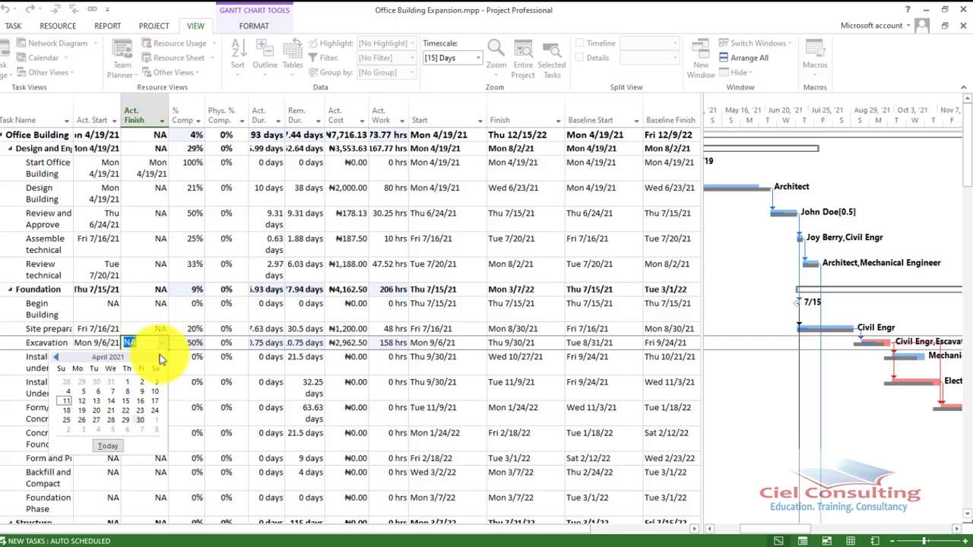
click(160, 356)
click(160, 357)
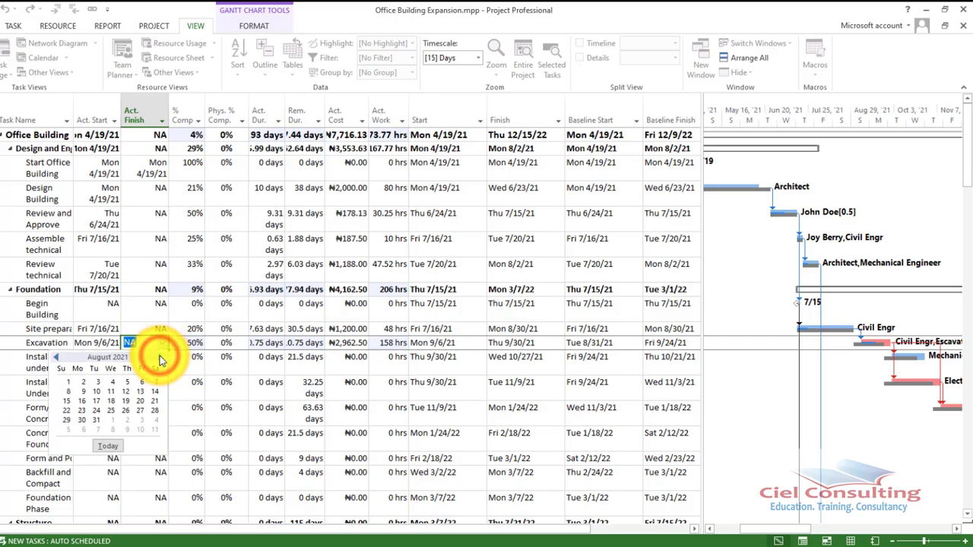
click(160, 357)
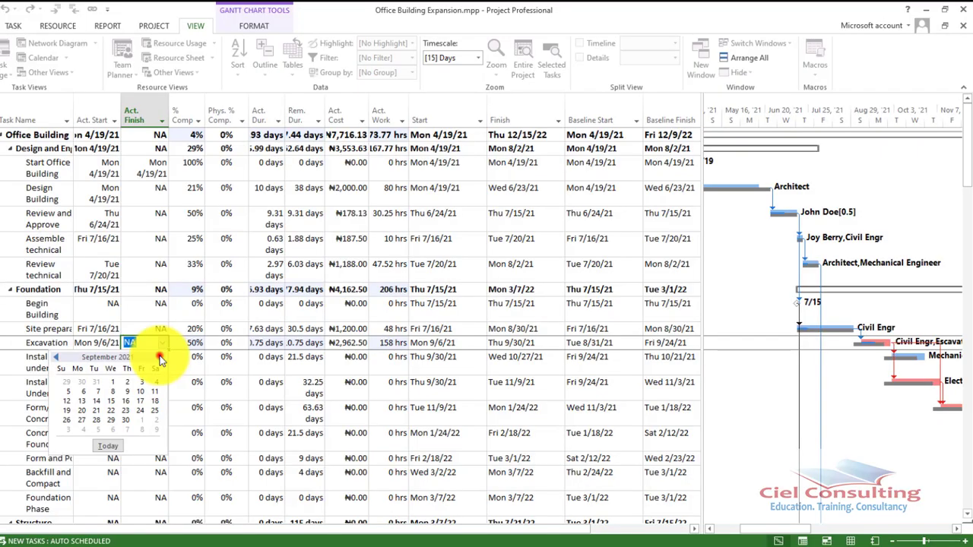
click(160, 357)
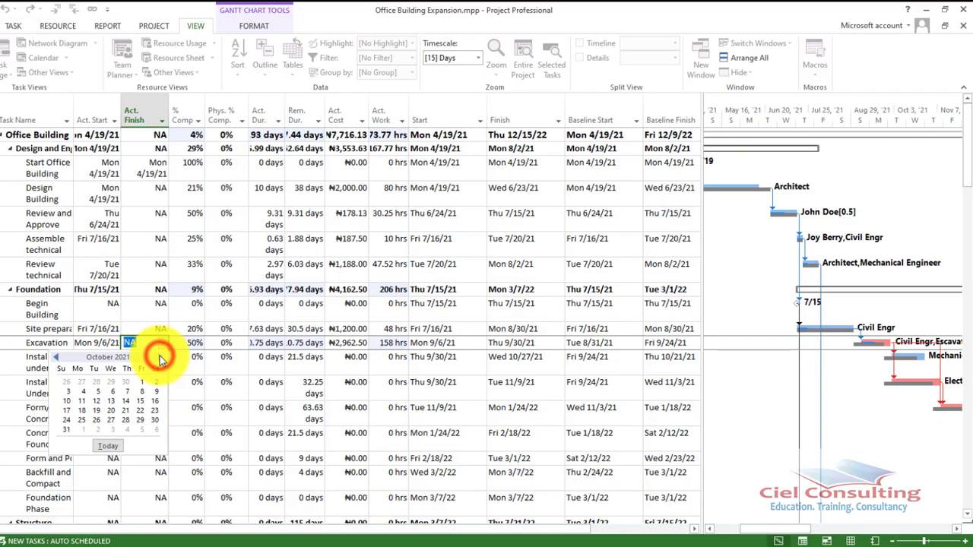
click(82, 392)
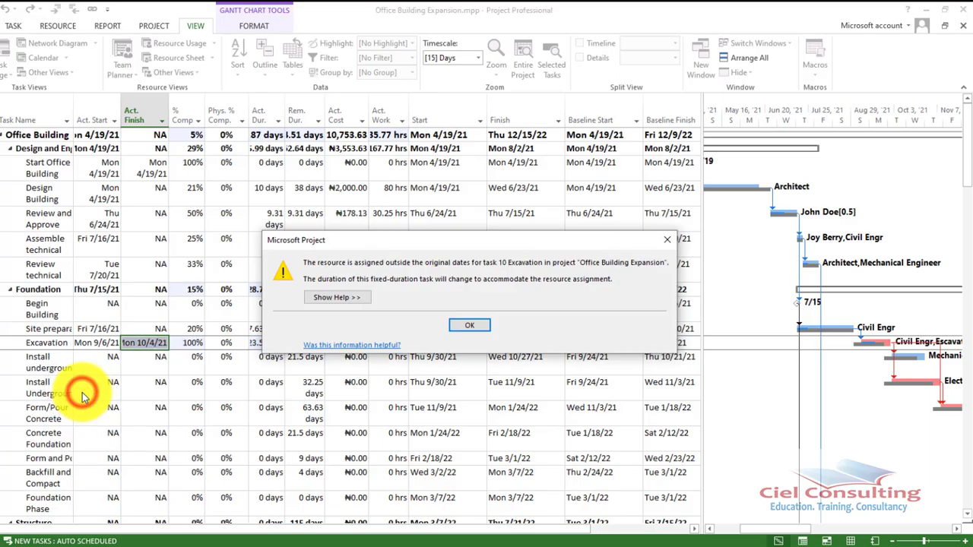
click(478, 327)
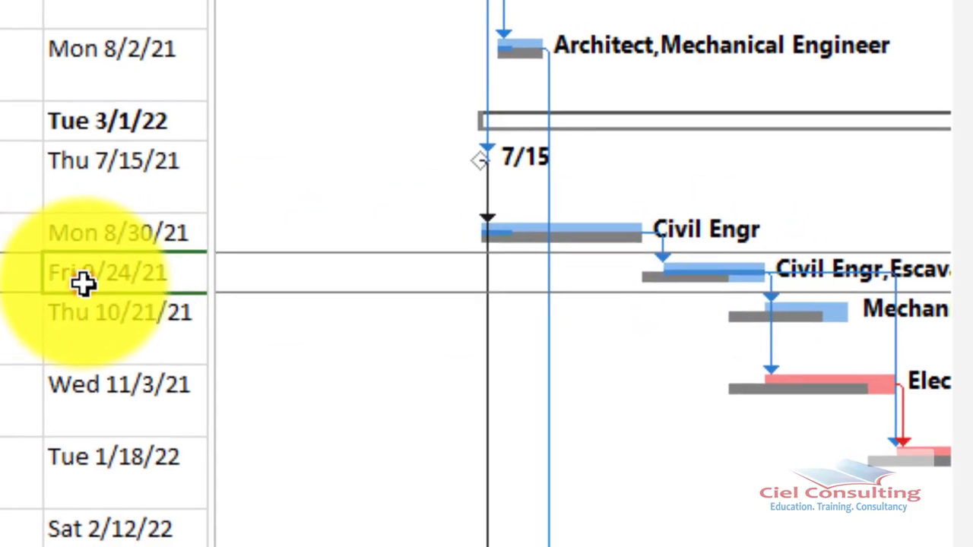
Compare Excavation's scheduled Start and Finish with its Baseline Start and Baseline Finish dates
click(84, 285)
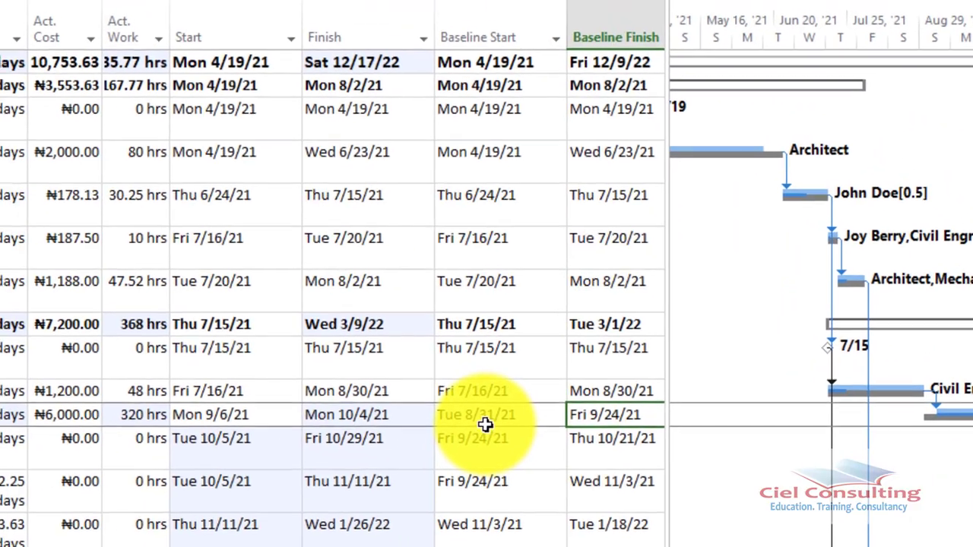
click(493, 427)
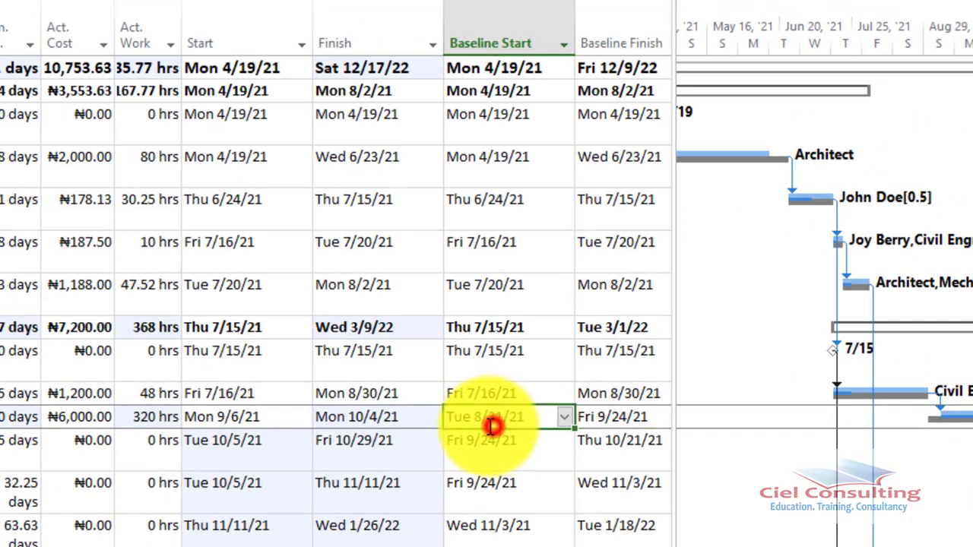
click(387, 430)
click(270, 425)
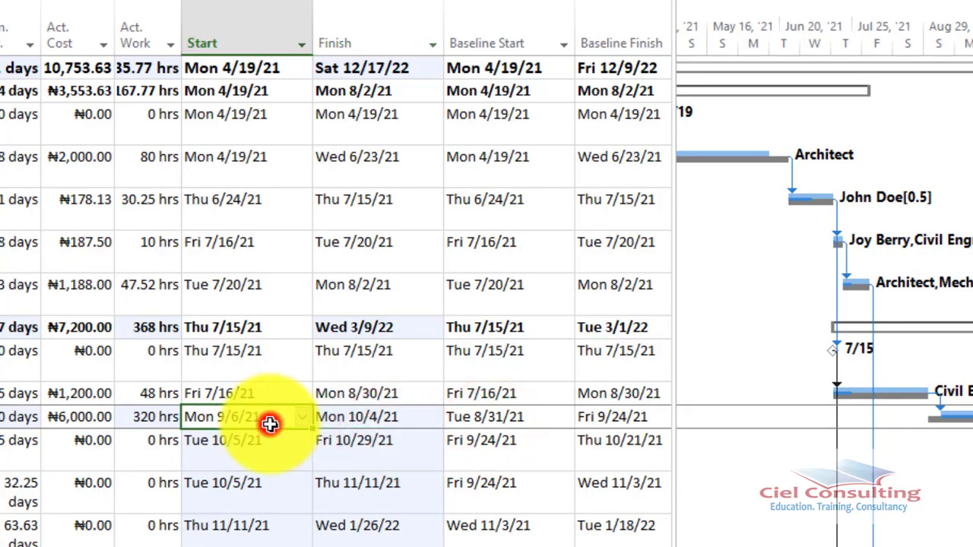
click(393, 417)
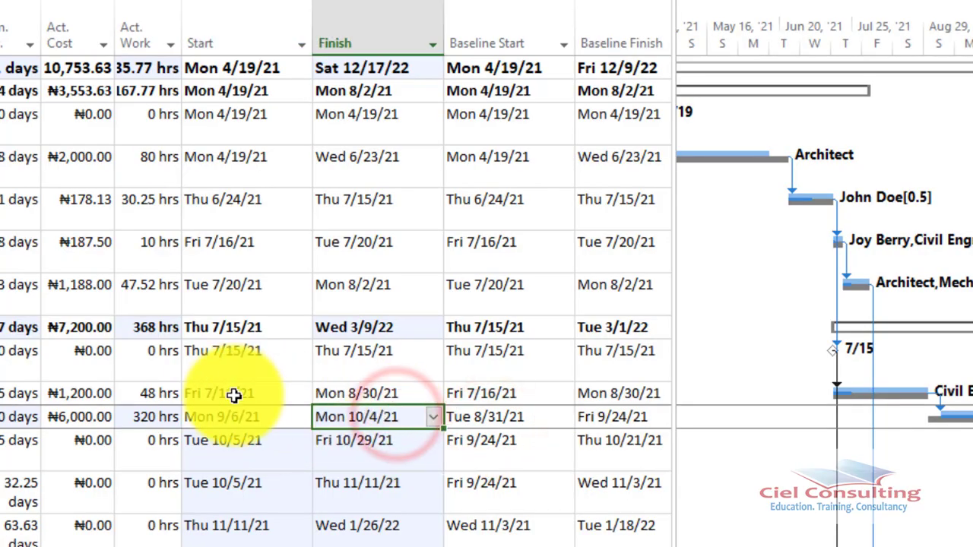
click(228, 417)
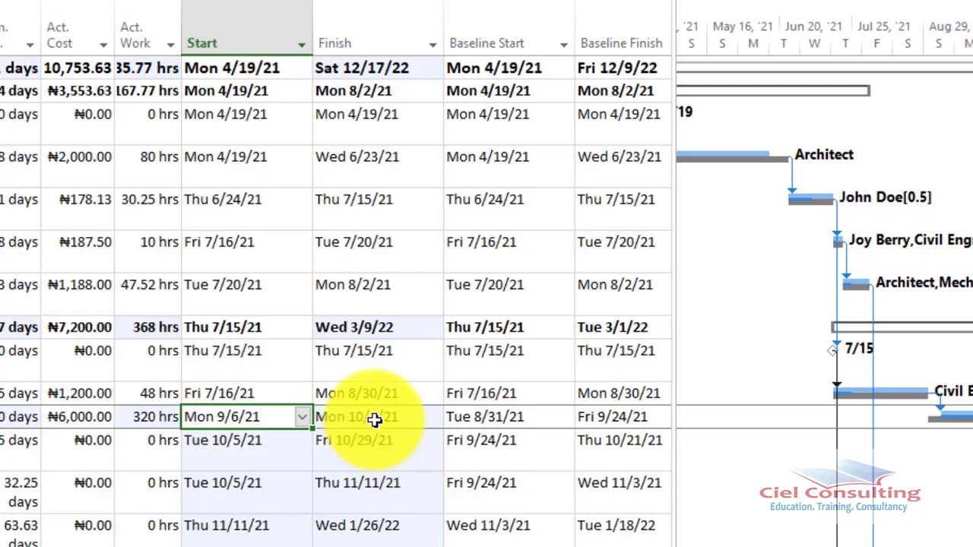
click(374, 420)
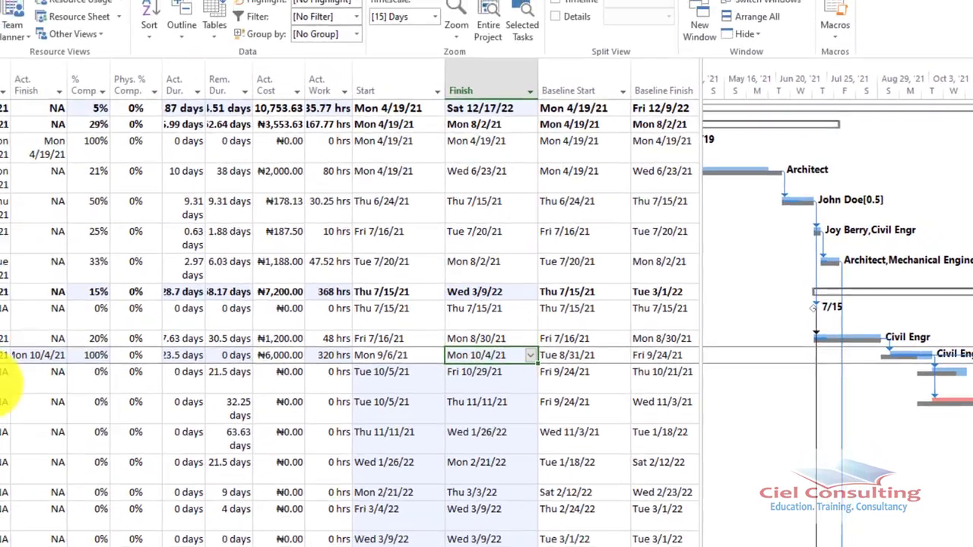
Review Excavation's actual start, actual finish and actual cost, and the actual cost of task 11 below it
click(137, 347)
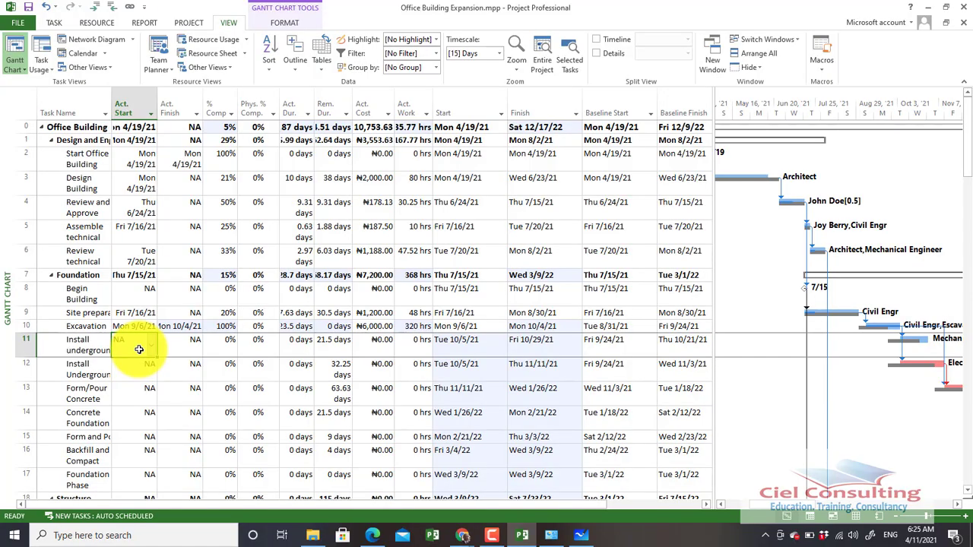
click(145, 329)
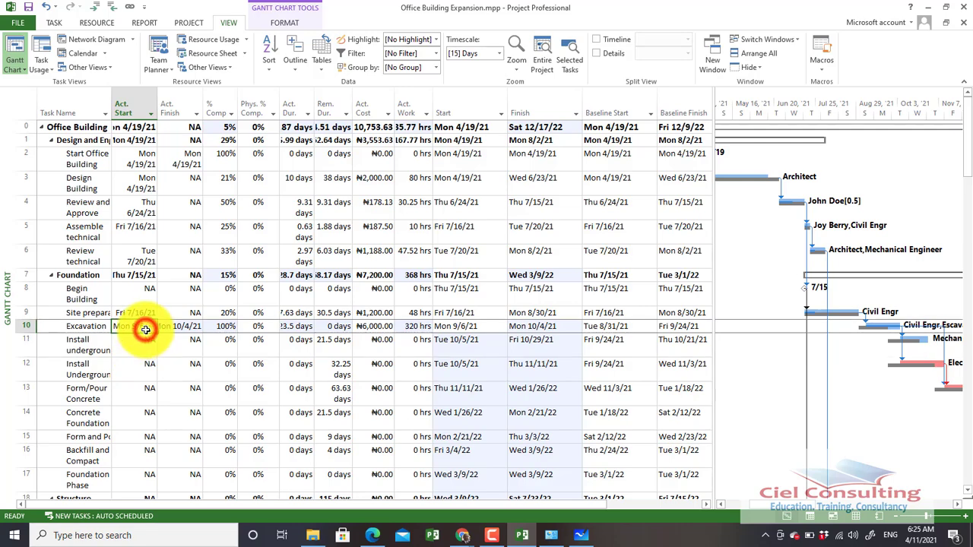
click(184, 327)
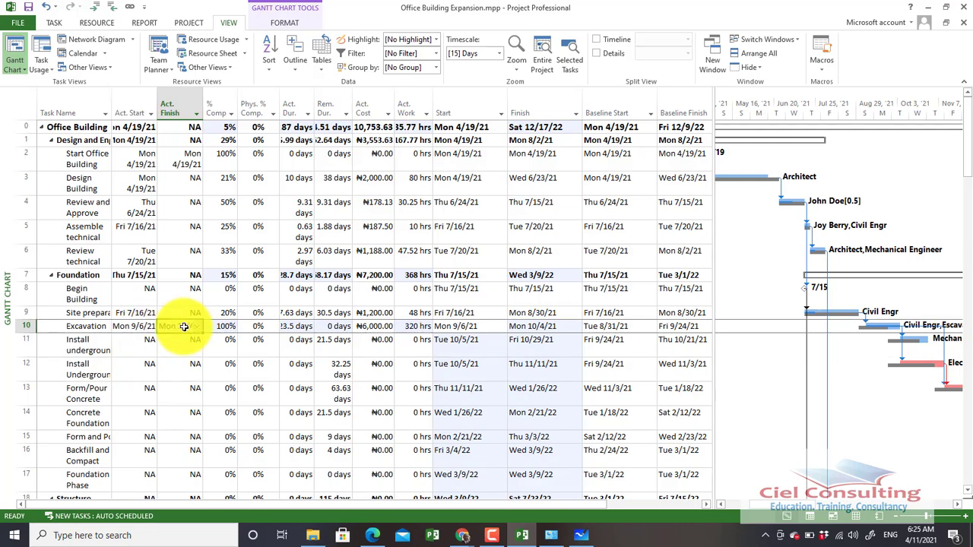
click(184, 326)
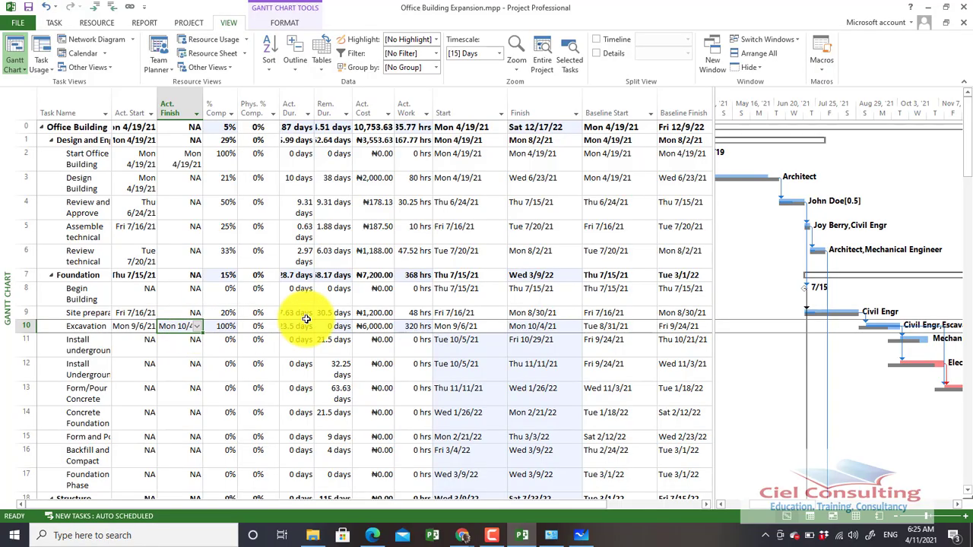
click(374, 326)
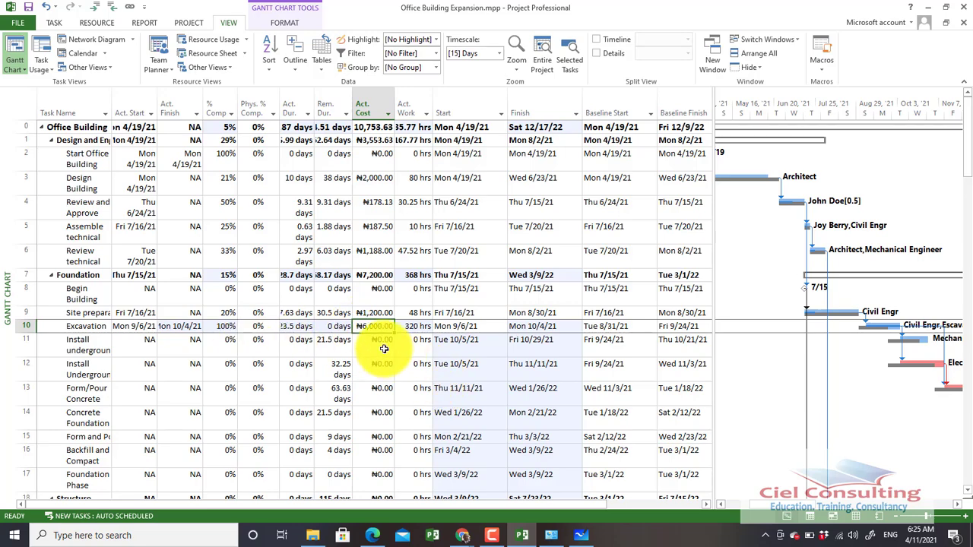
click(384, 348)
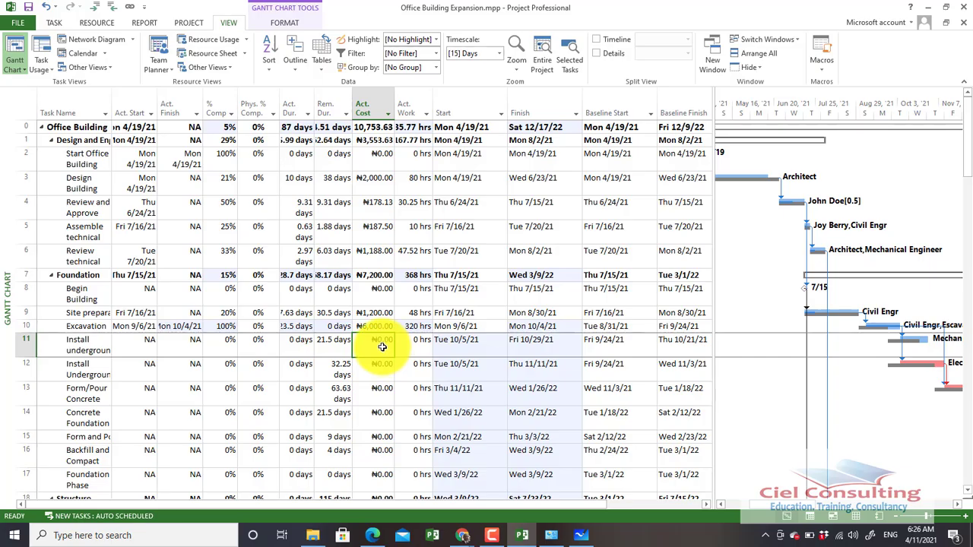
Set the actual start date of task 11, the first underground installation task, to Fri 9/24/21, leaving its actual finish unset
click(138, 346)
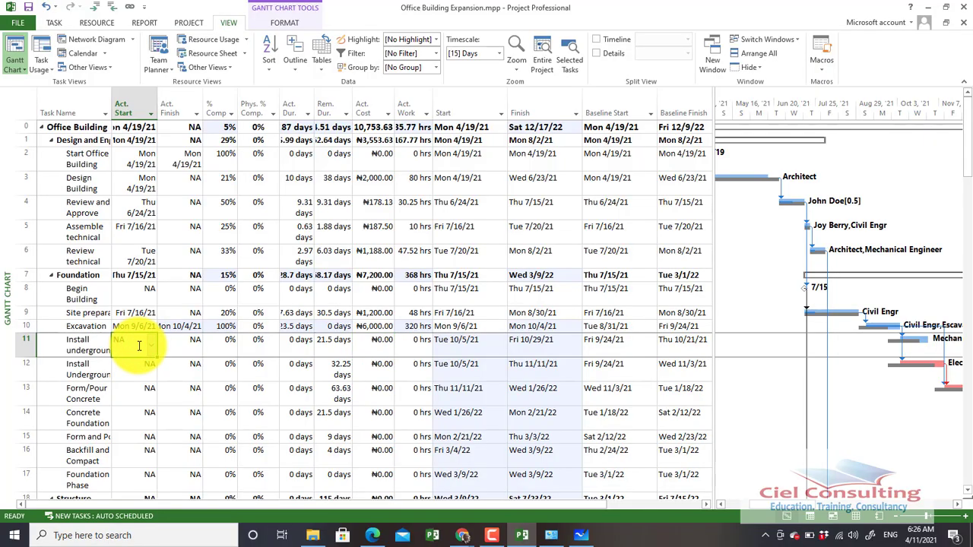
click(154, 346)
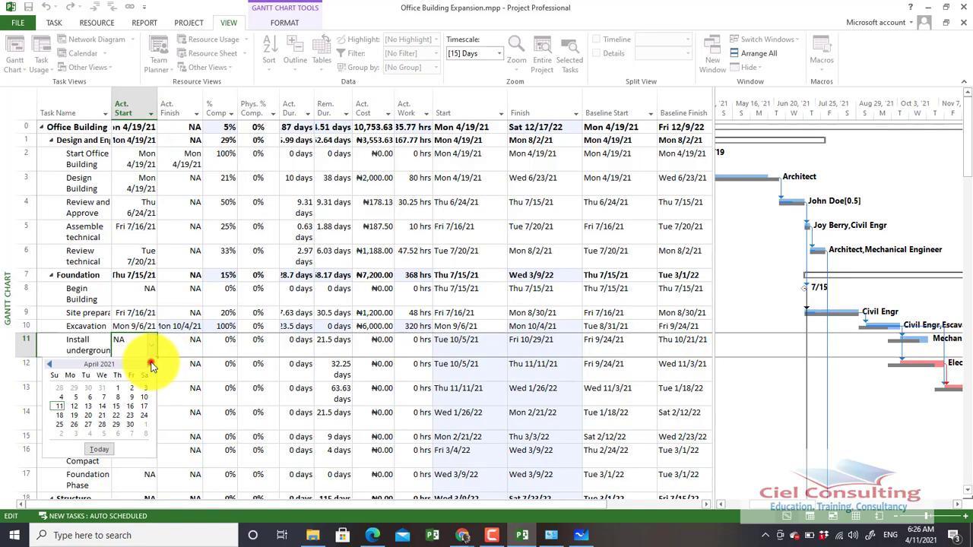
click(149, 365)
click(150, 365)
click(150, 365)
click(150, 365)
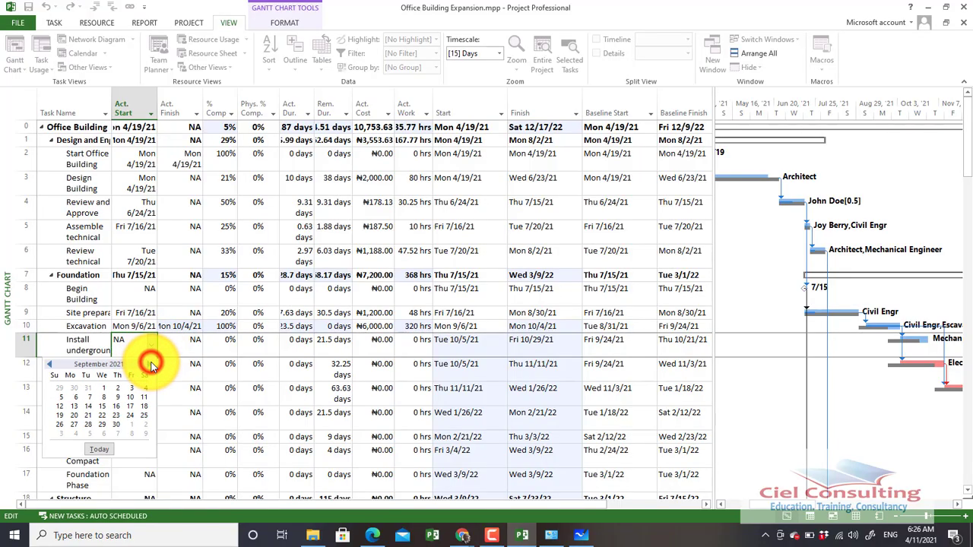
click(149, 365)
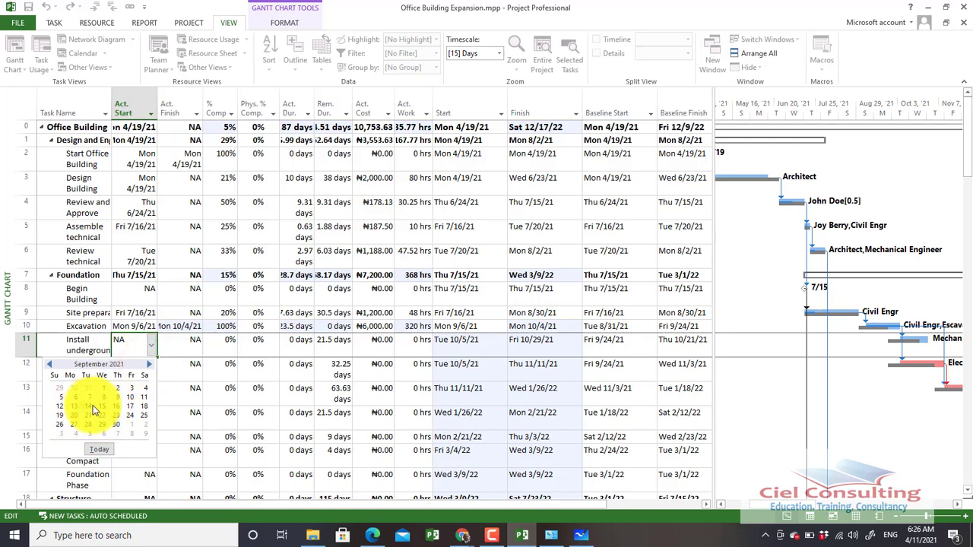
click(130, 415)
click(505, 311)
click(196, 345)
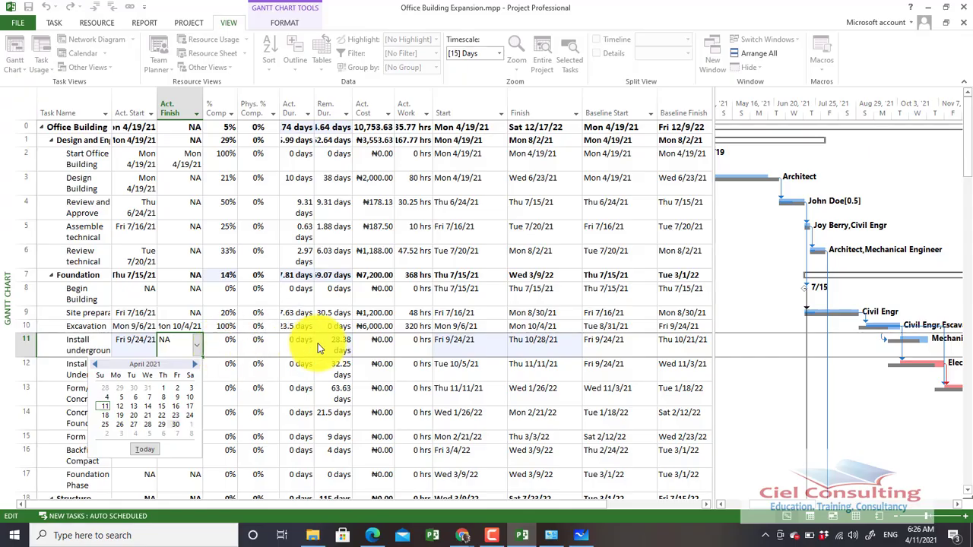
key(Escape)
Turn off "Actual costs are always calculated by Project" in the project's schedule calculation options so actual costs can be entered manually
click(378, 343)
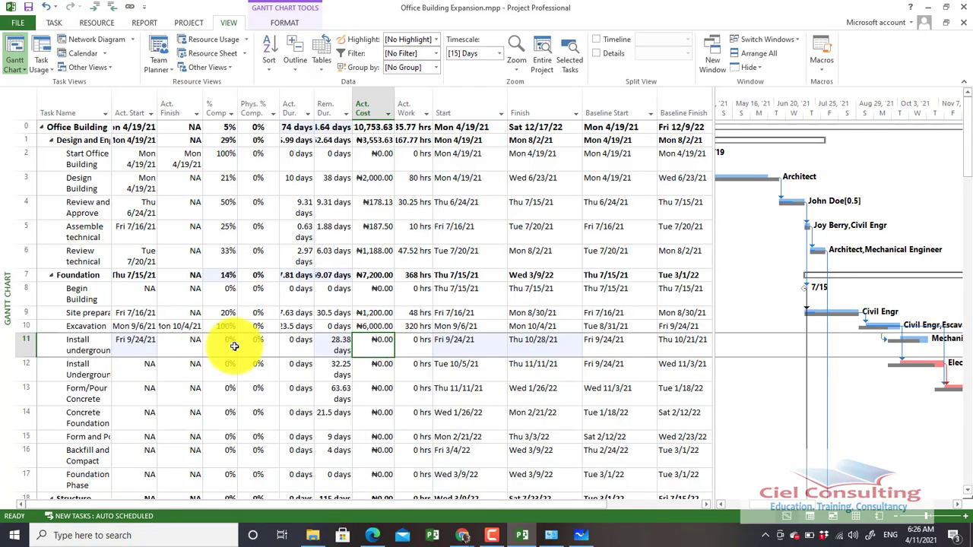
click(377, 341)
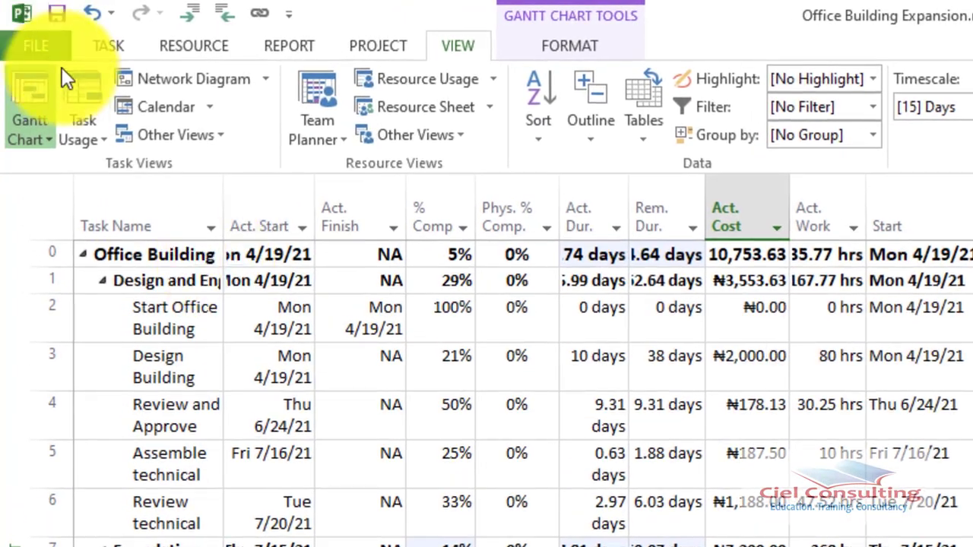
click(36, 46)
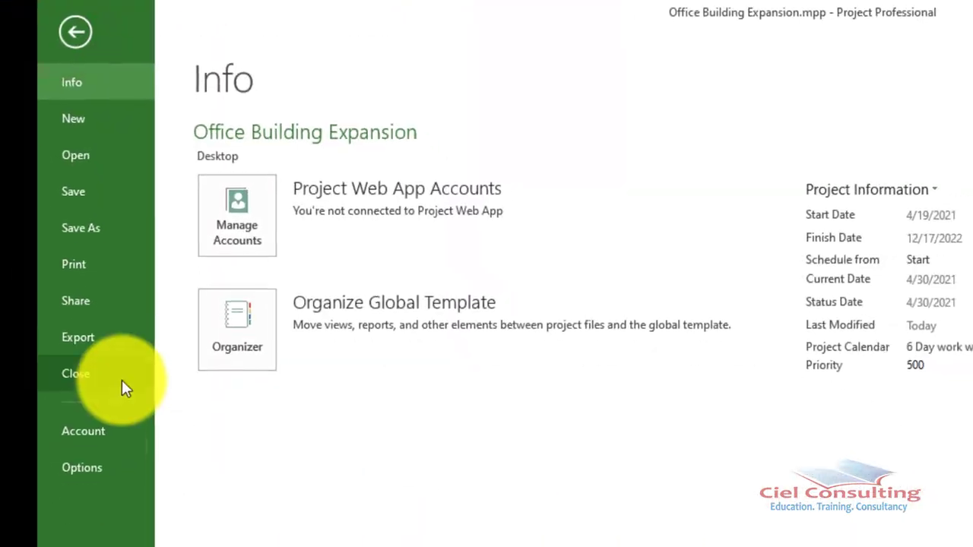
click(76, 501)
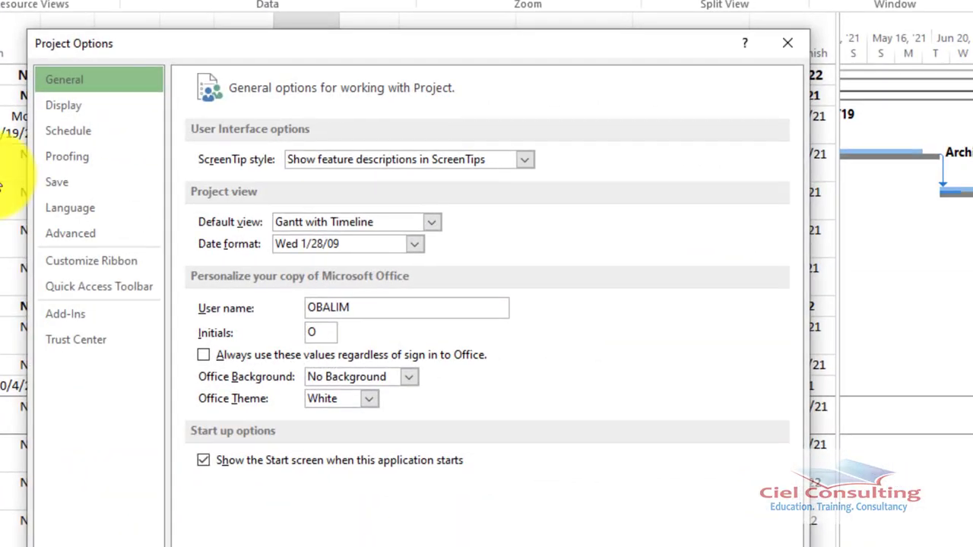
click(82, 132)
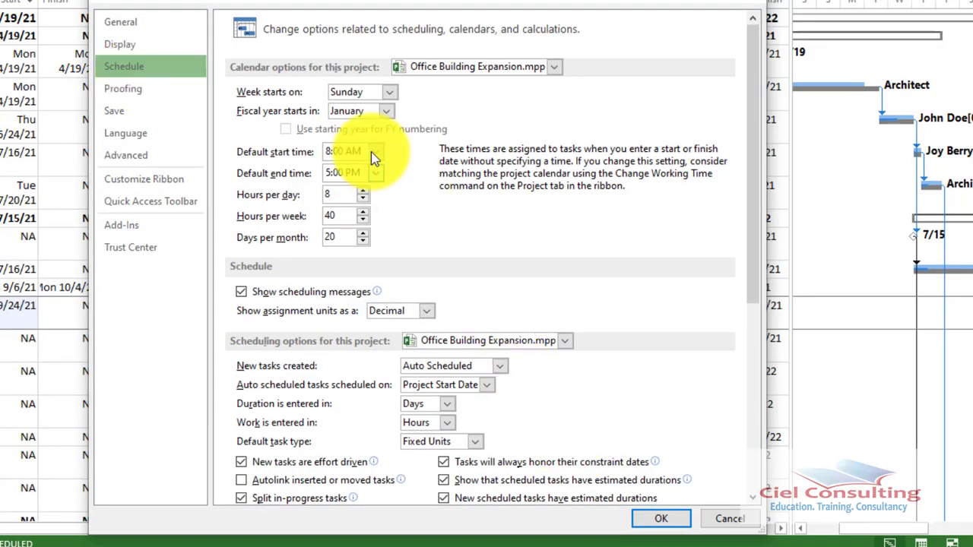
scroll(320, 388, down, 8)
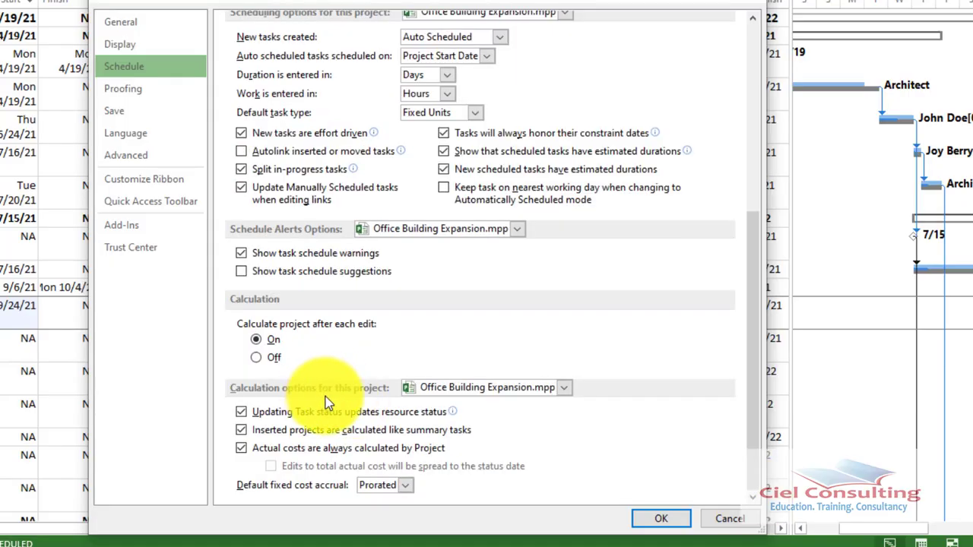
click(241, 448)
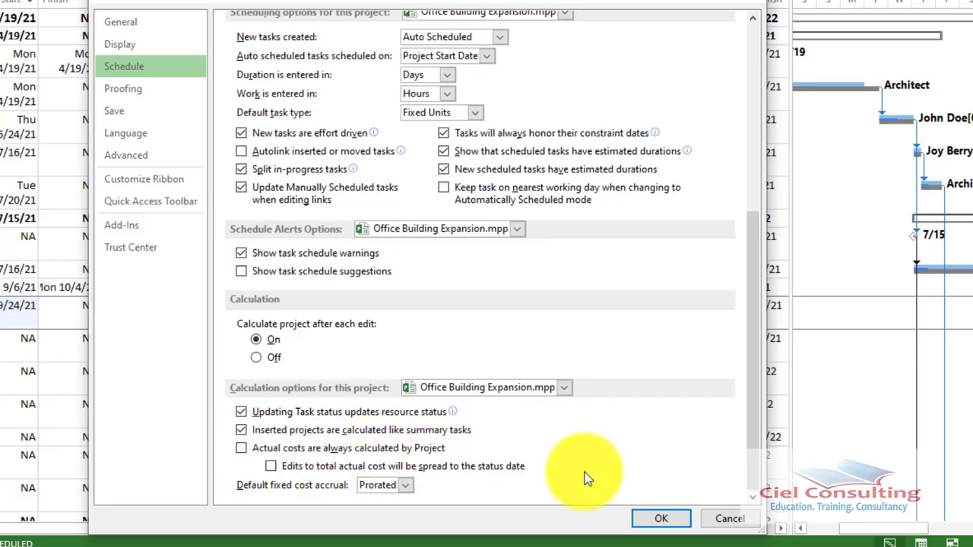
click(672, 520)
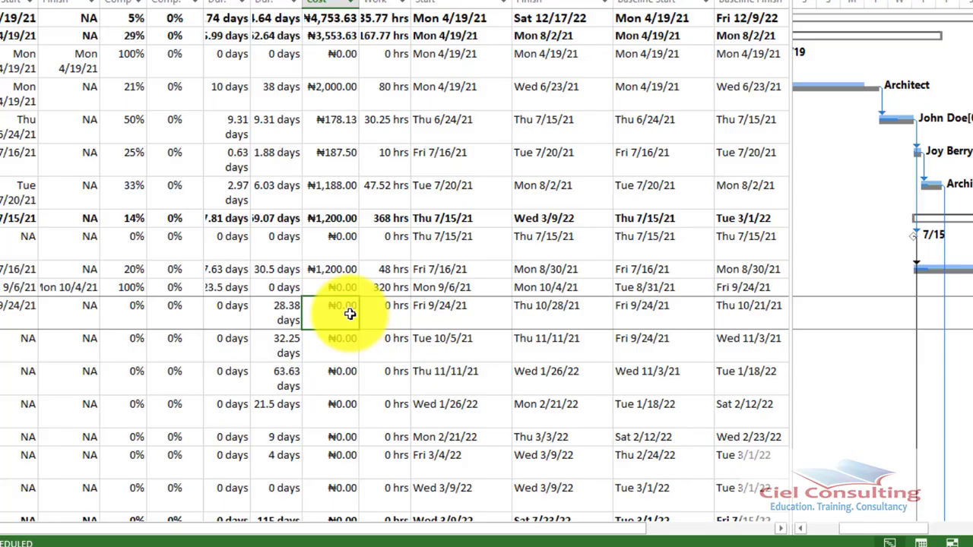
Set the actual cost of task 11, the first underground installation task, to 500 and check its actual finish and percent complete
text(500)
key(Return)
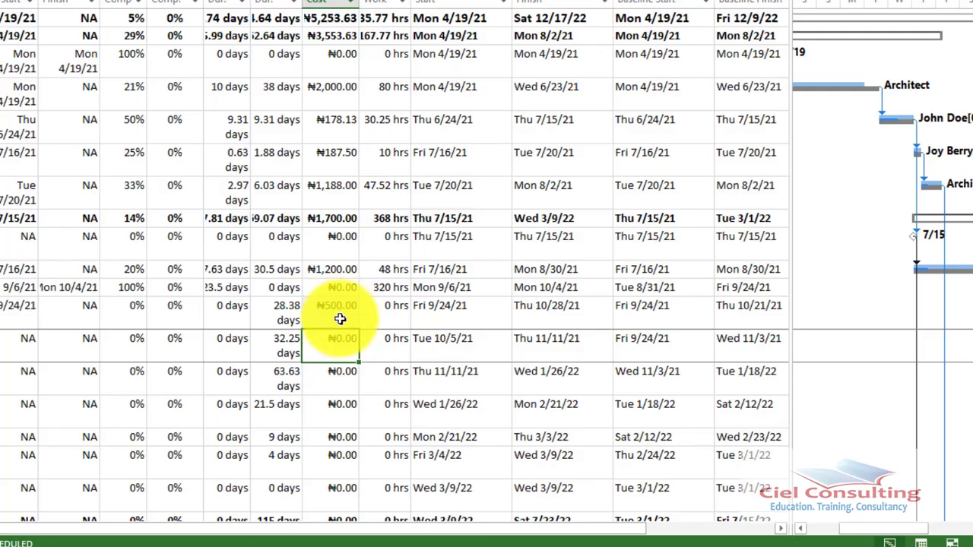
click(341, 310)
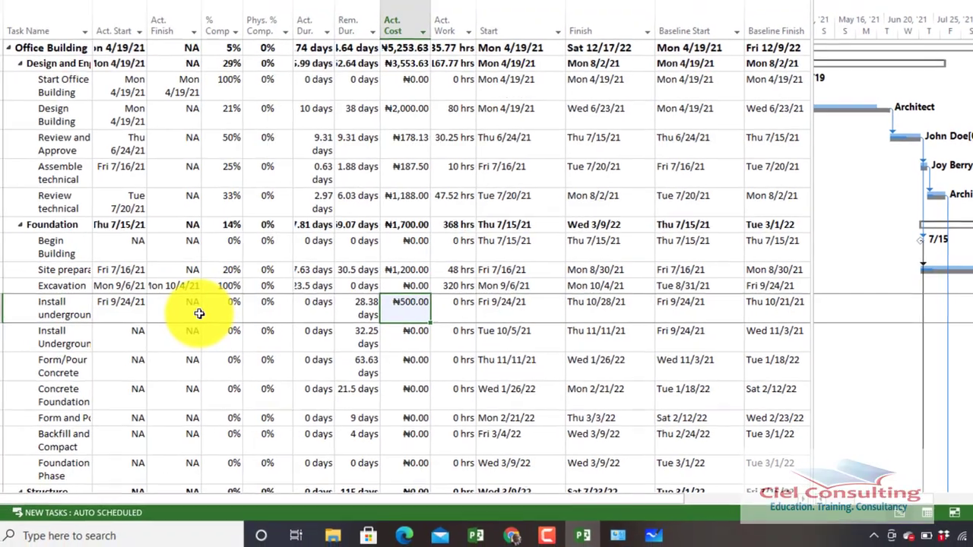
click(199, 312)
click(228, 312)
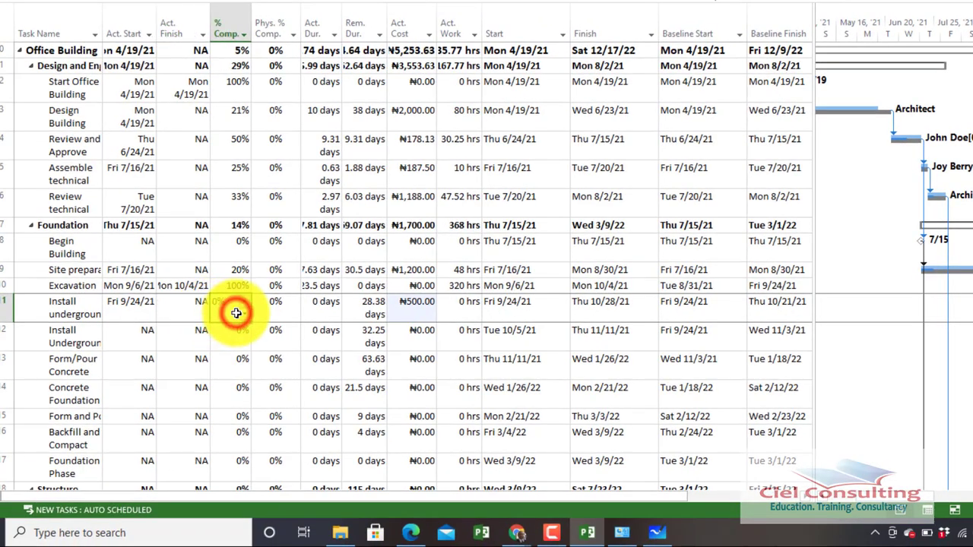
click(236, 313)
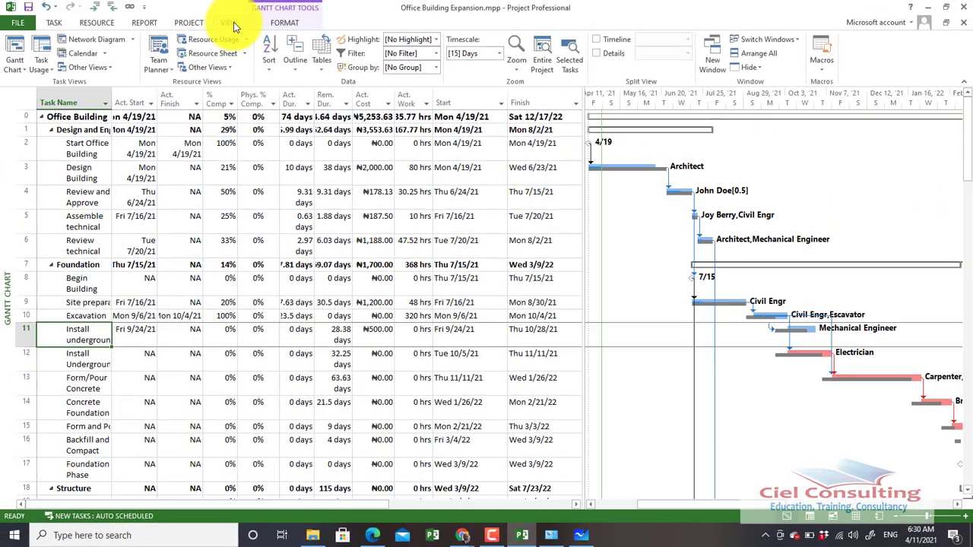
Switch the Gantt Chart's table from Tracking to Entry
click(234, 27)
click(233, 23)
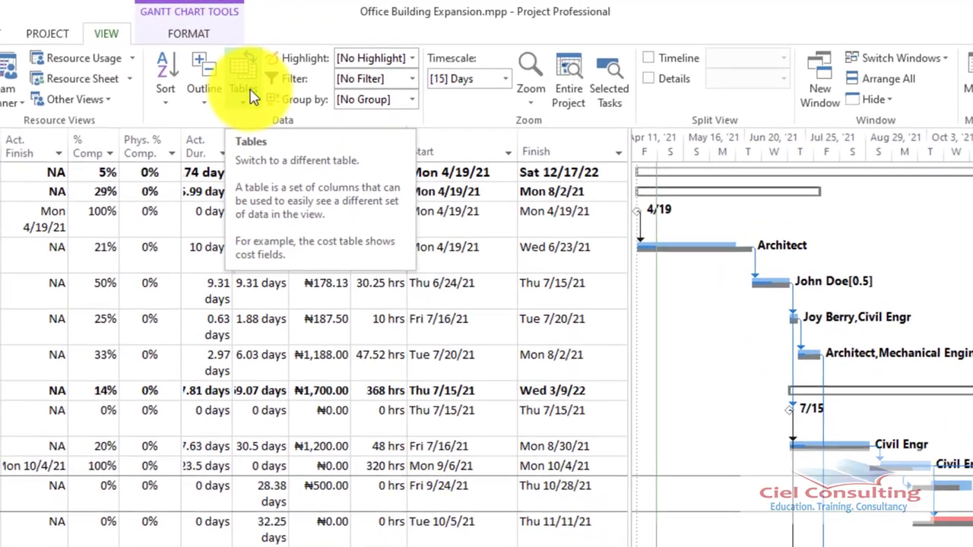
click(318, 63)
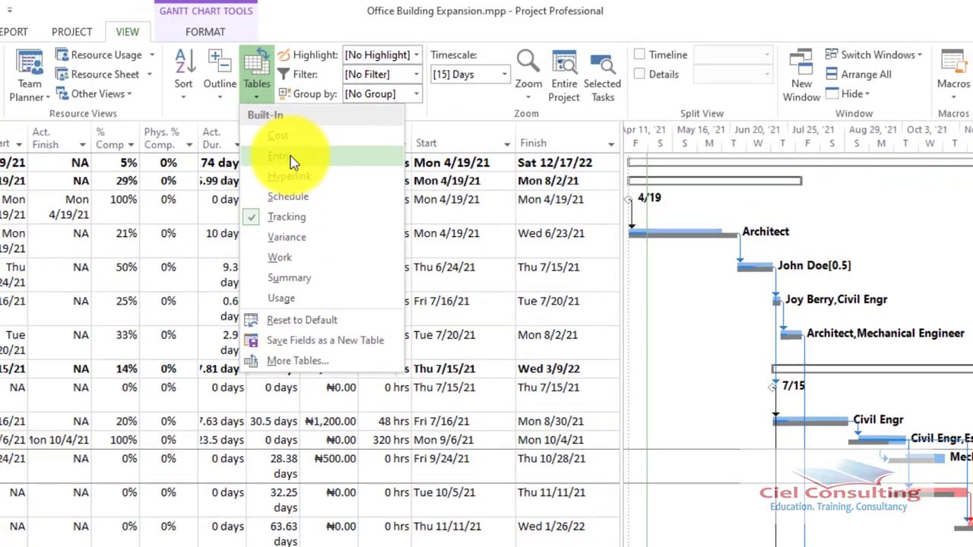
click(280, 169)
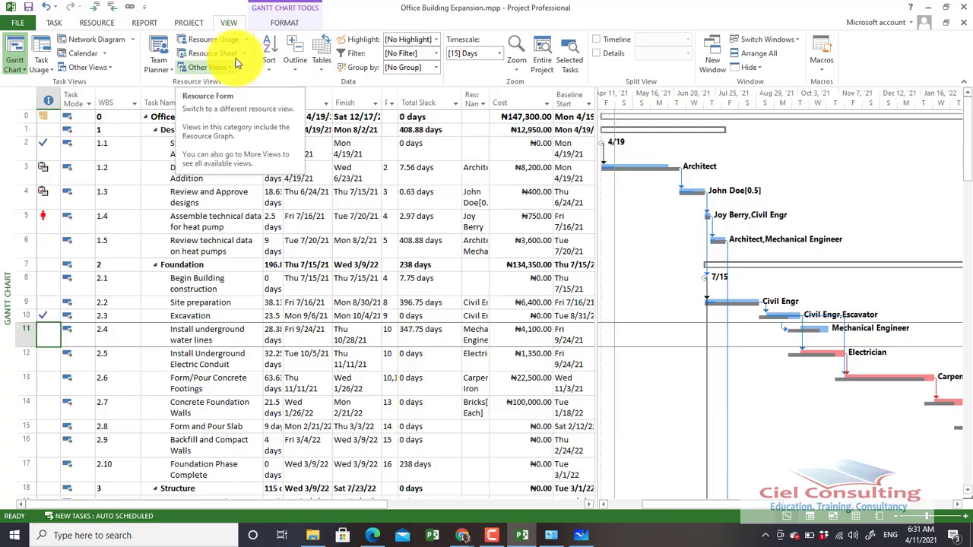
Widen the task table over the chart area to reveal the Baseline Finish, Actual Cost and % Complete columns
click(186, 23)
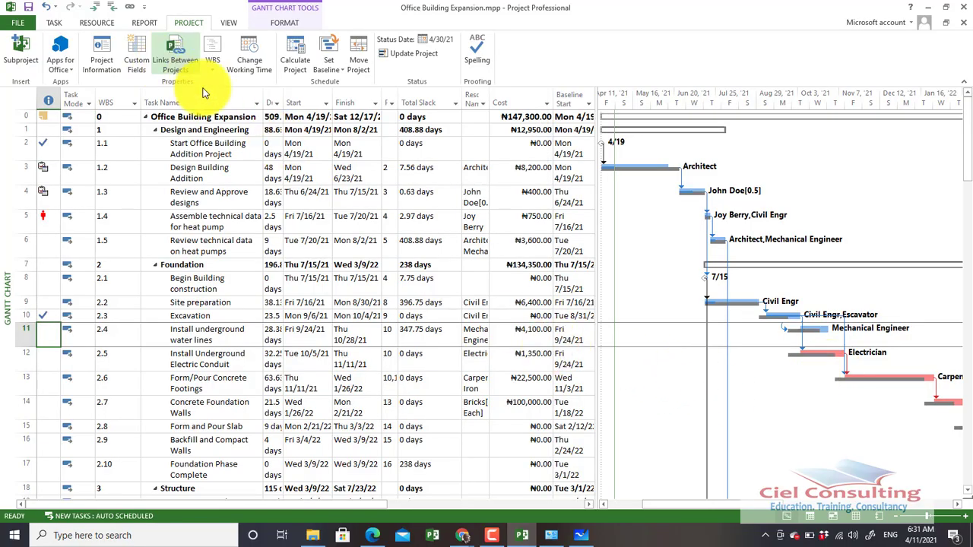
click(56, 22)
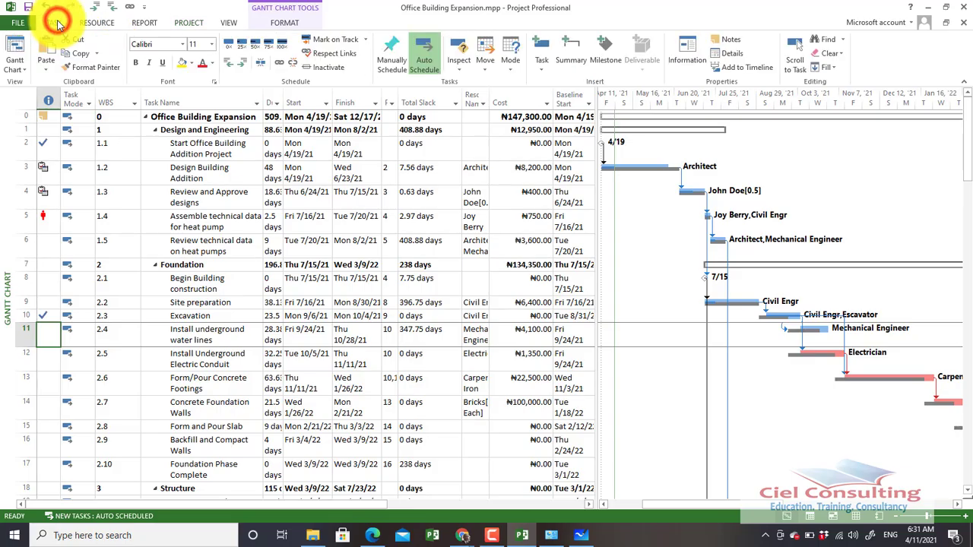
click(216, 179)
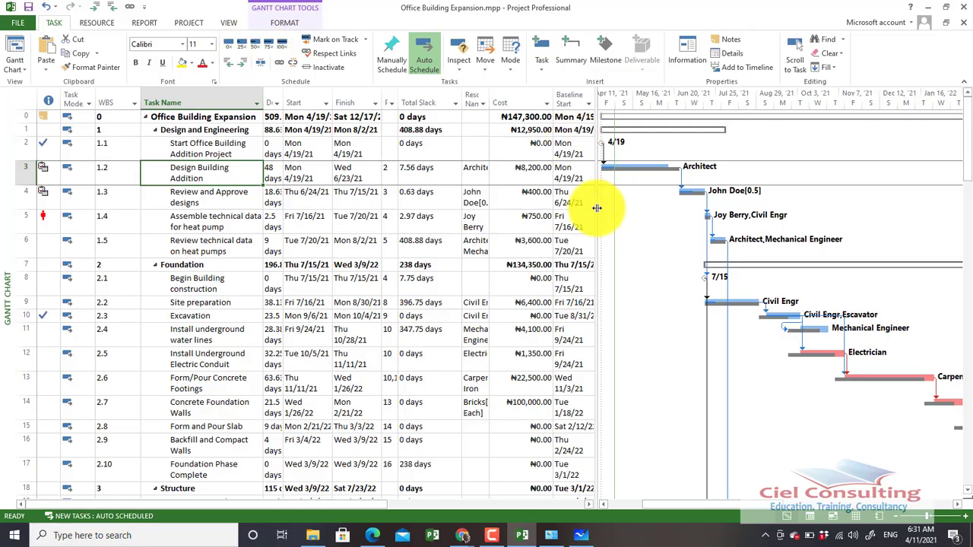
drag(599, 206, 817, 245)
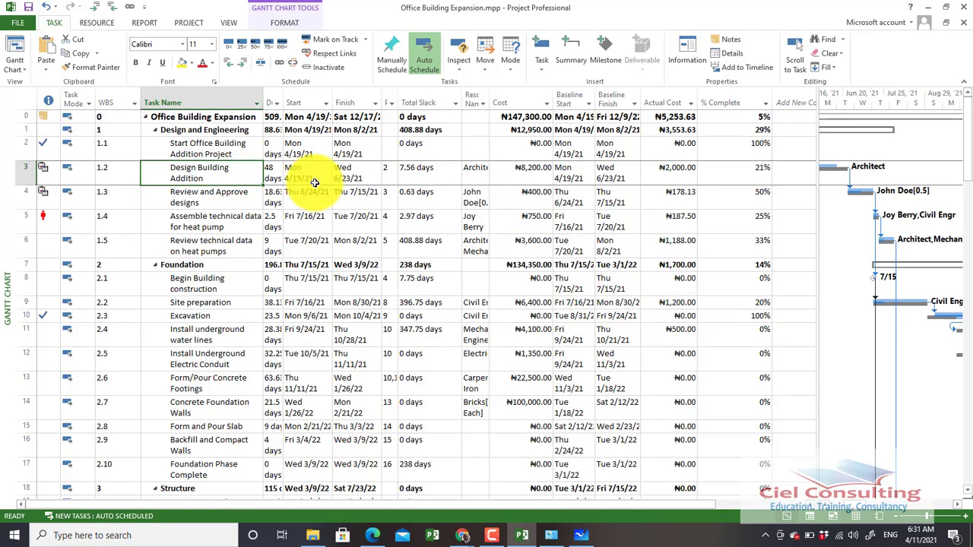
Switch the Gantt Chart's table back to Tracking
click(230, 25)
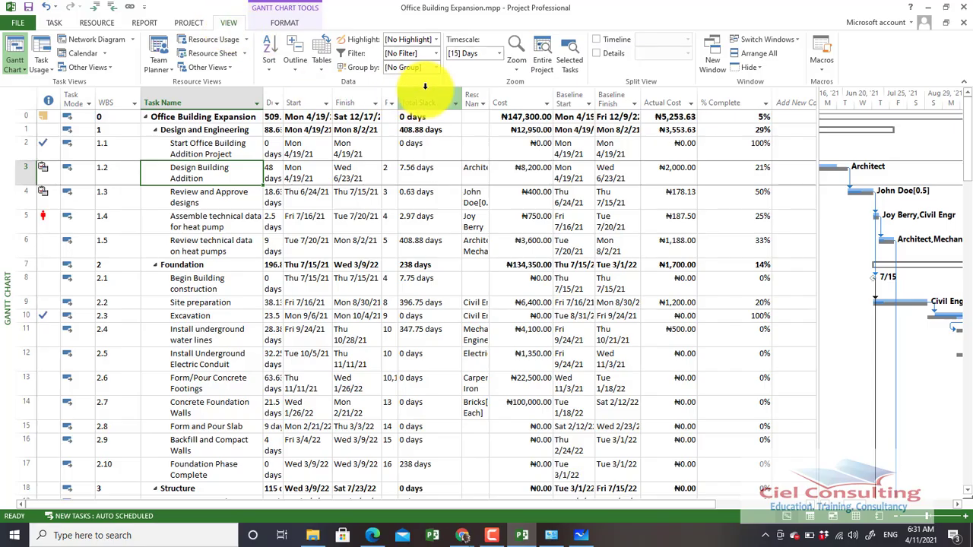
click(324, 54)
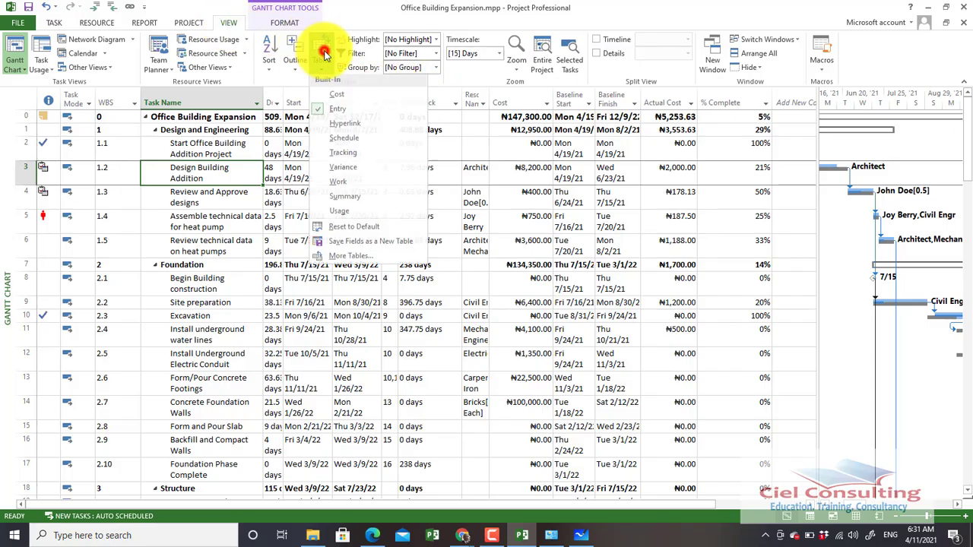
click(355, 156)
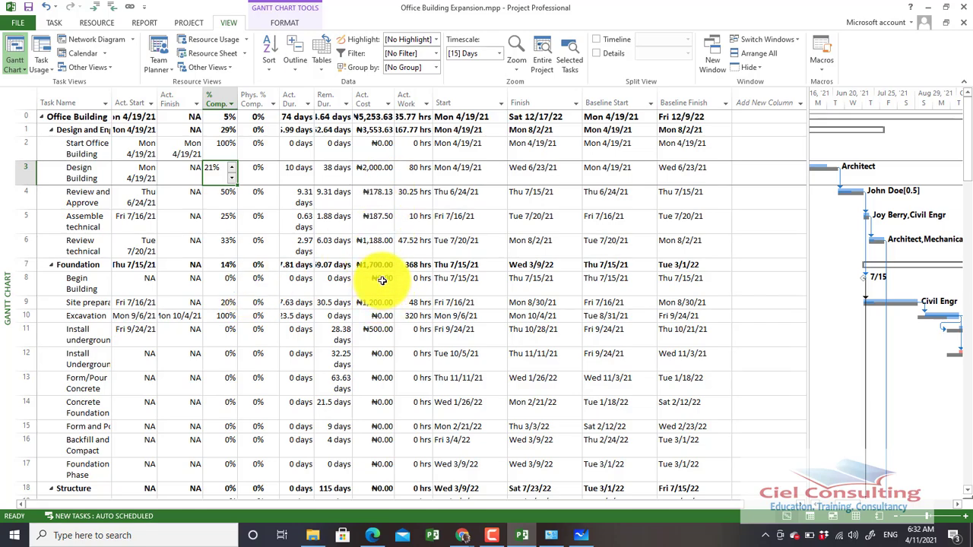
Review the actual cost setting in the project's schedule calculation options, keep it off, and select task 12's actual cost
click(17, 23)
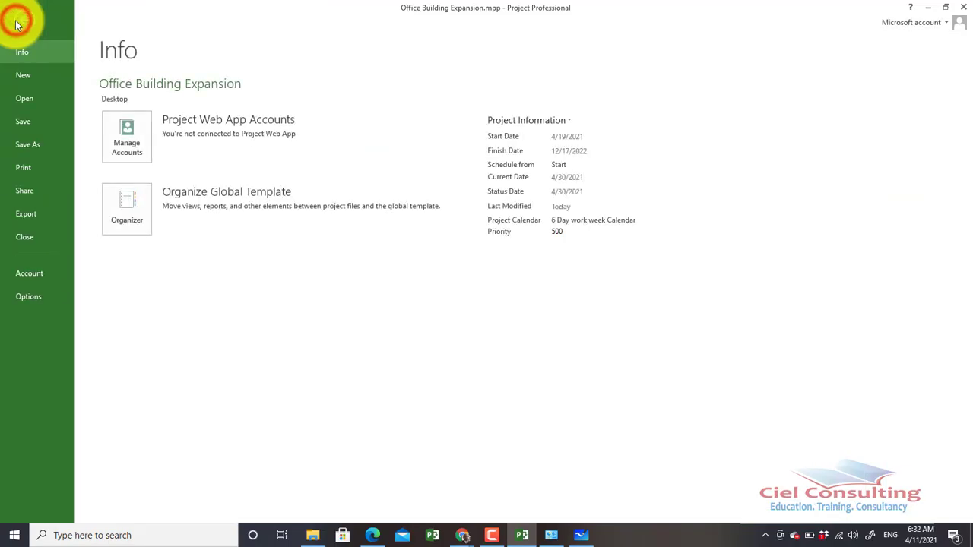
click(27, 301)
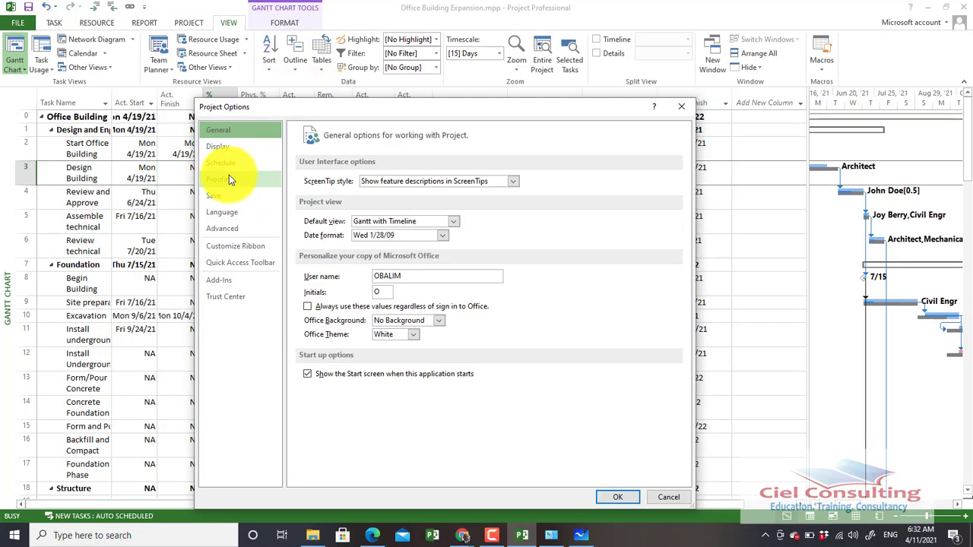
click(227, 162)
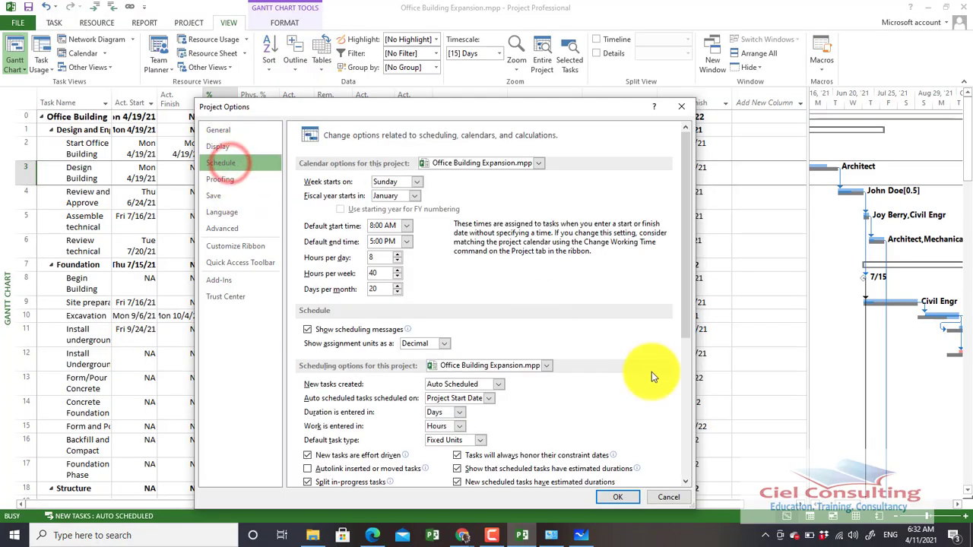
drag(688, 272, 699, 415)
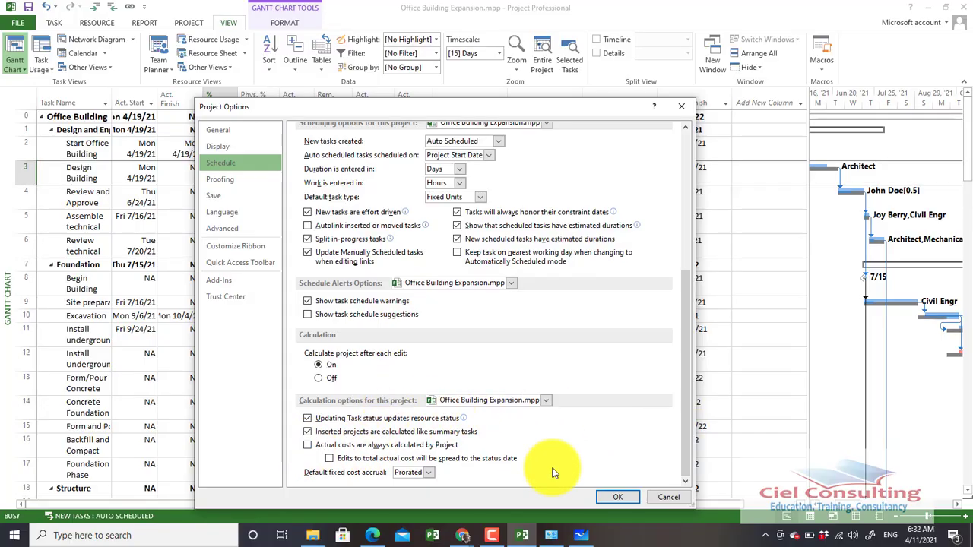
click(618, 497)
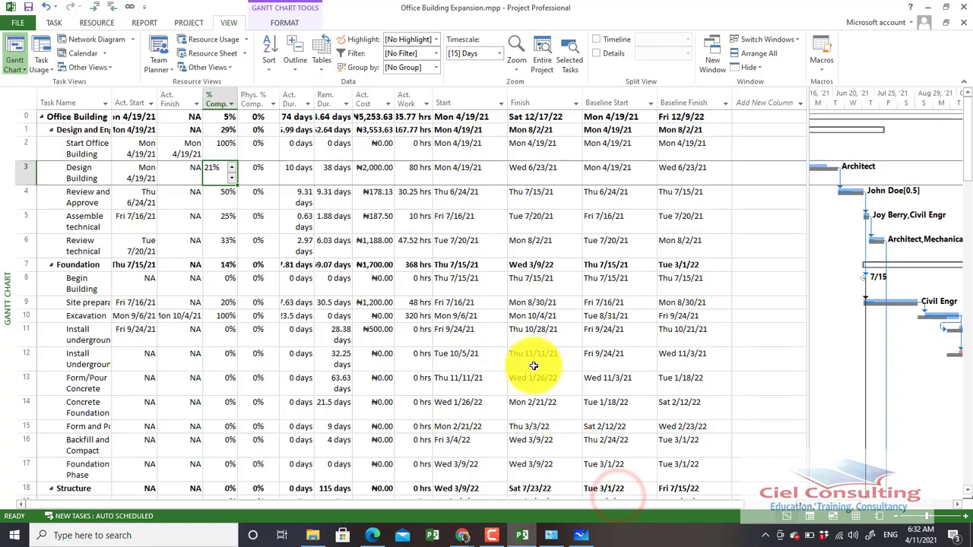
click(380, 361)
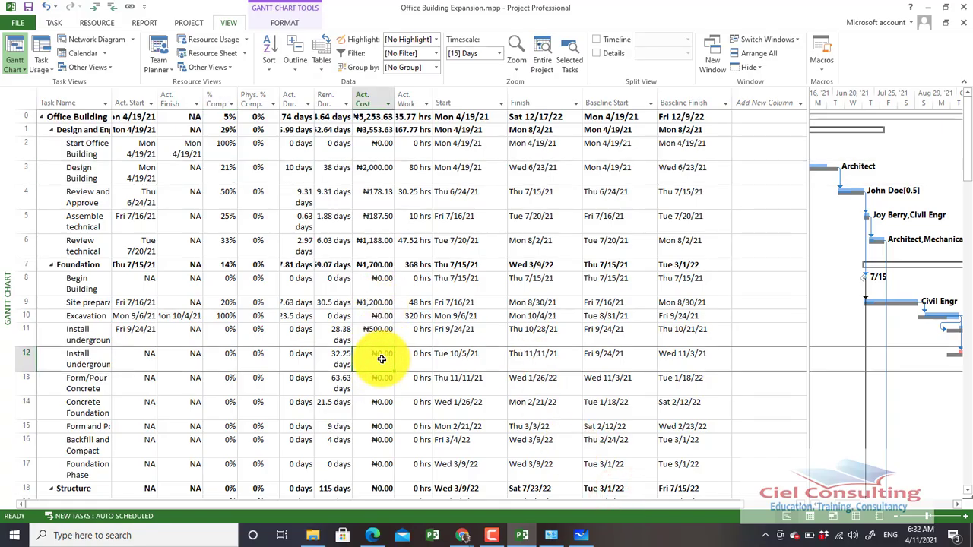